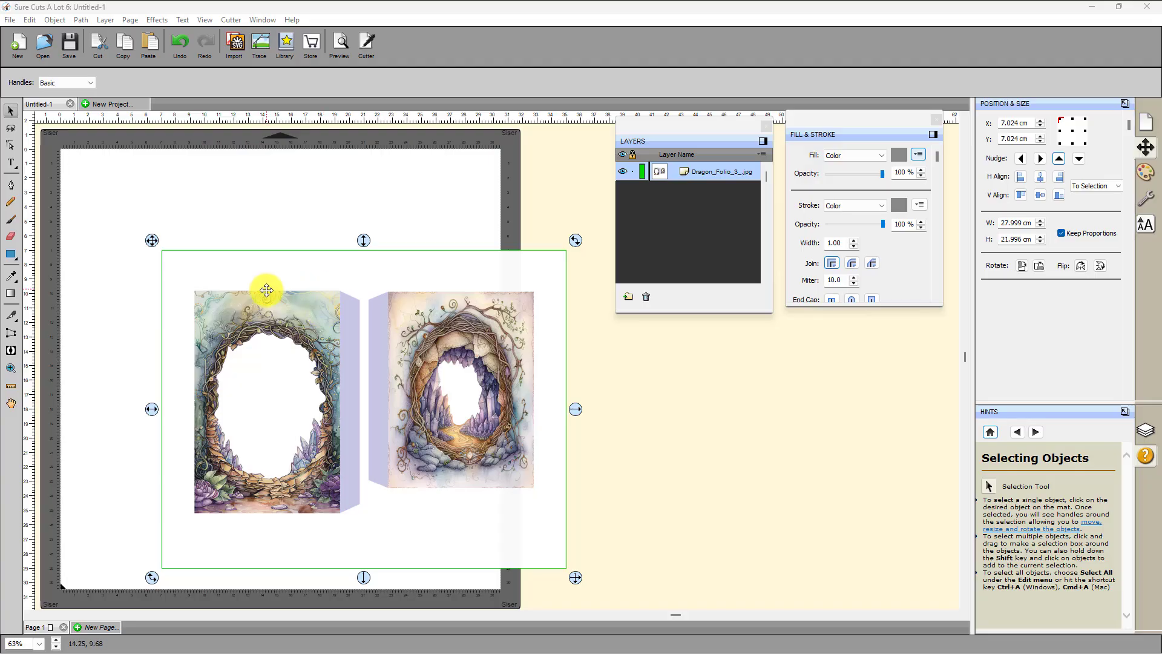
pyautogui.click(10, 19)
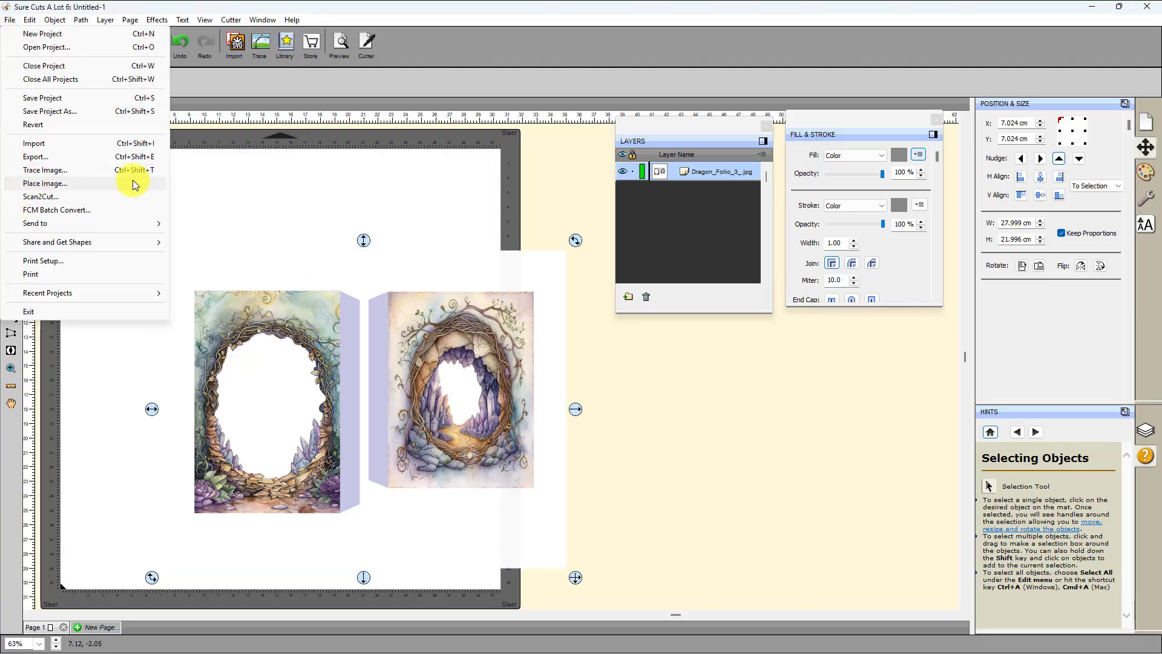
pyautogui.click(238, 181)
pyautogui.click(280, 319)
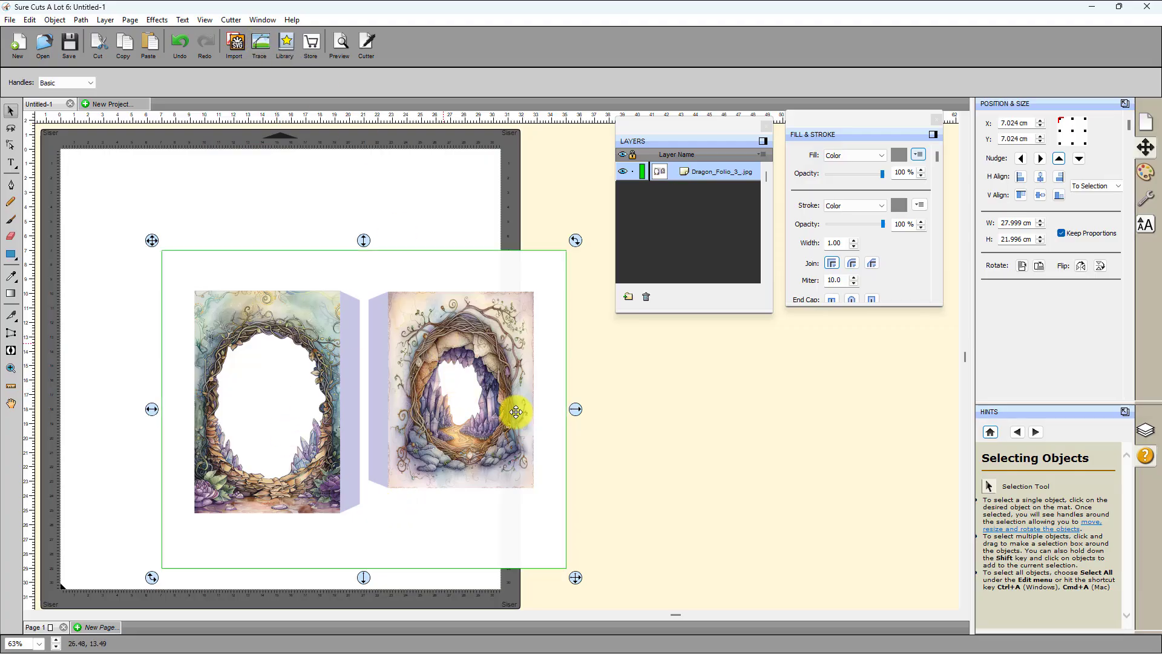
# Step: Move the dragon folio image onto the upper part of the mat, at about X 0.95 cm, Y 2.29 cm
pyautogui.moveTo(1114, 652)
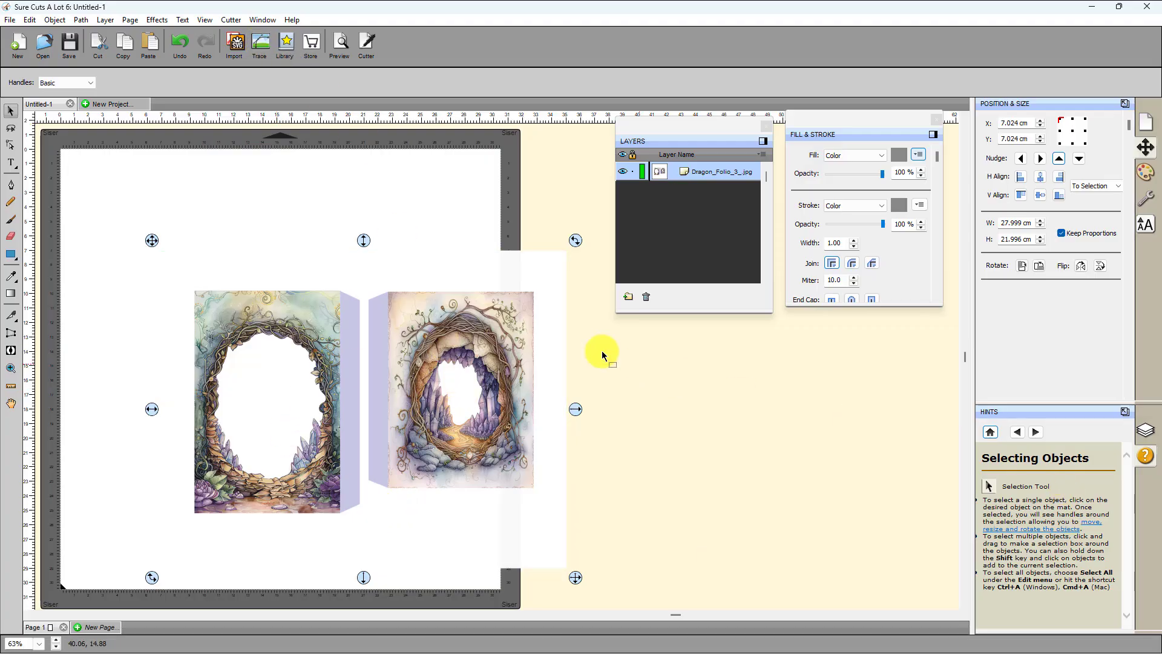
pyautogui.moveTo(303, 294); pyautogui.dragTo(213, 226)
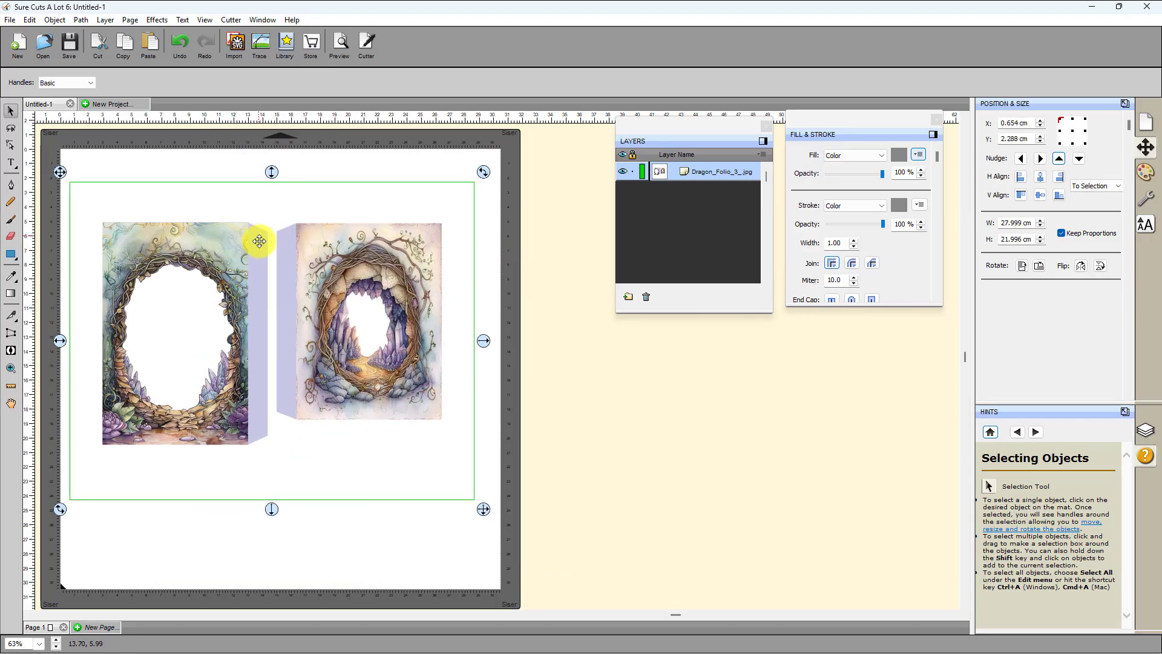
pyautogui.moveTo(303, 247); pyautogui.dragTo(306, 244)
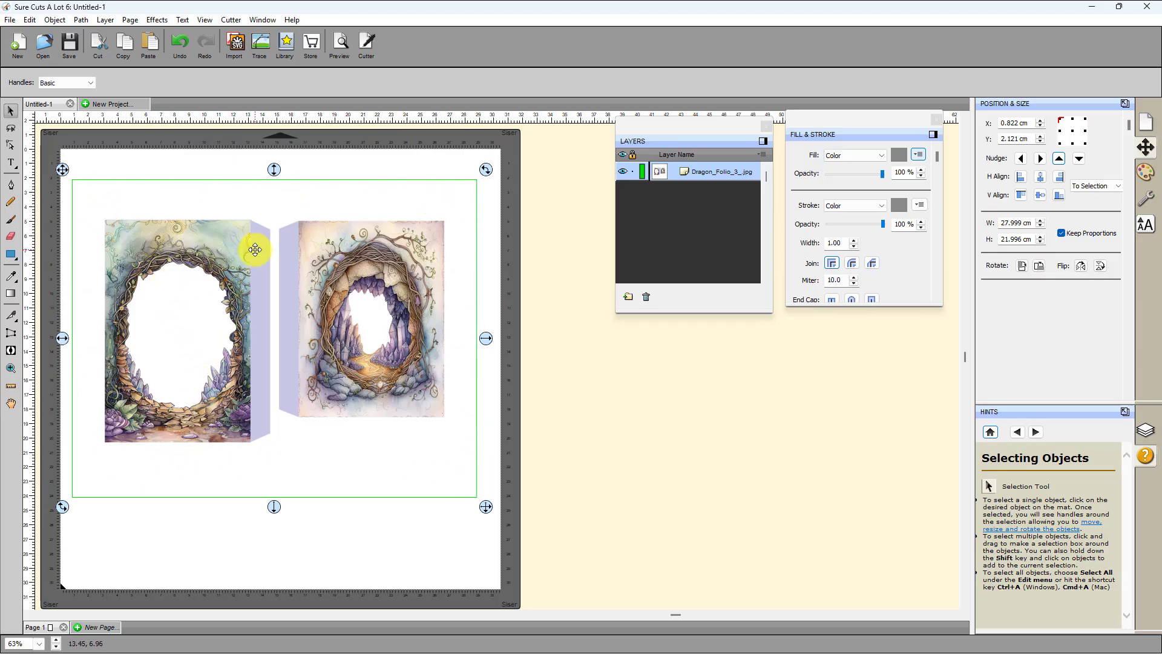
pyautogui.moveTo(301, 252); pyautogui.dragTo(304, 254)
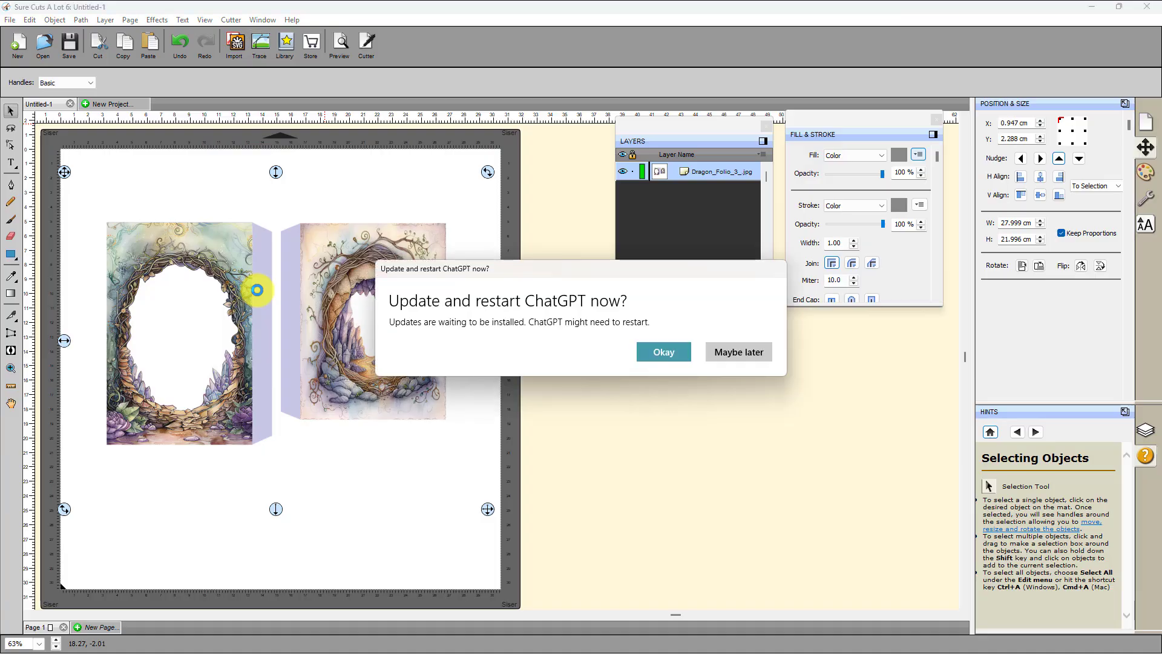
# Step: Postpone the ChatGPT update, start tracing the selected folio image and preview the monochrome trace at contrast 197
pyautogui.click(736, 353)
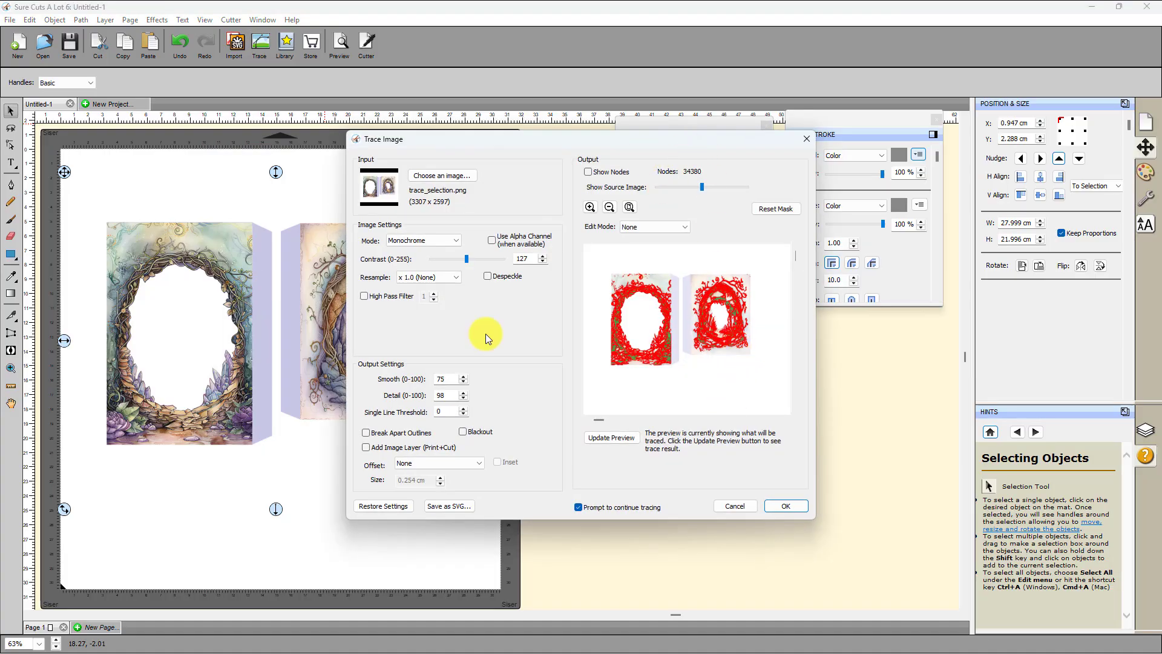
pyautogui.moveTo(479, 143); pyautogui.dragTo(468, 122)
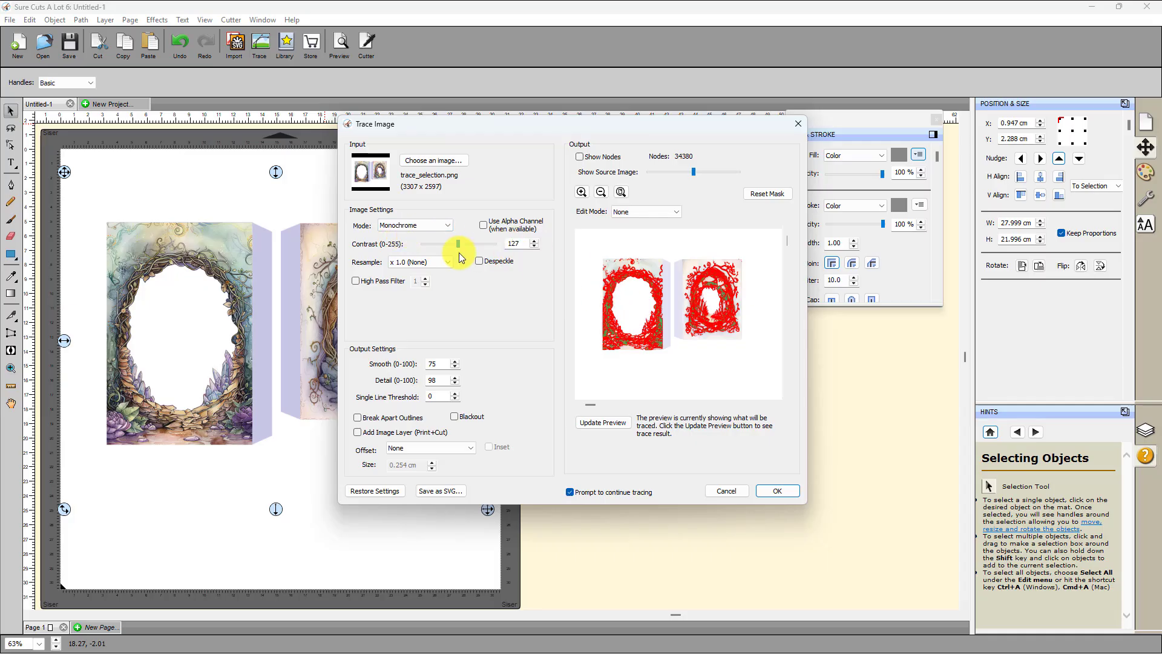
pyautogui.moveTo(478, 256); pyautogui.dragTo(480, 254)
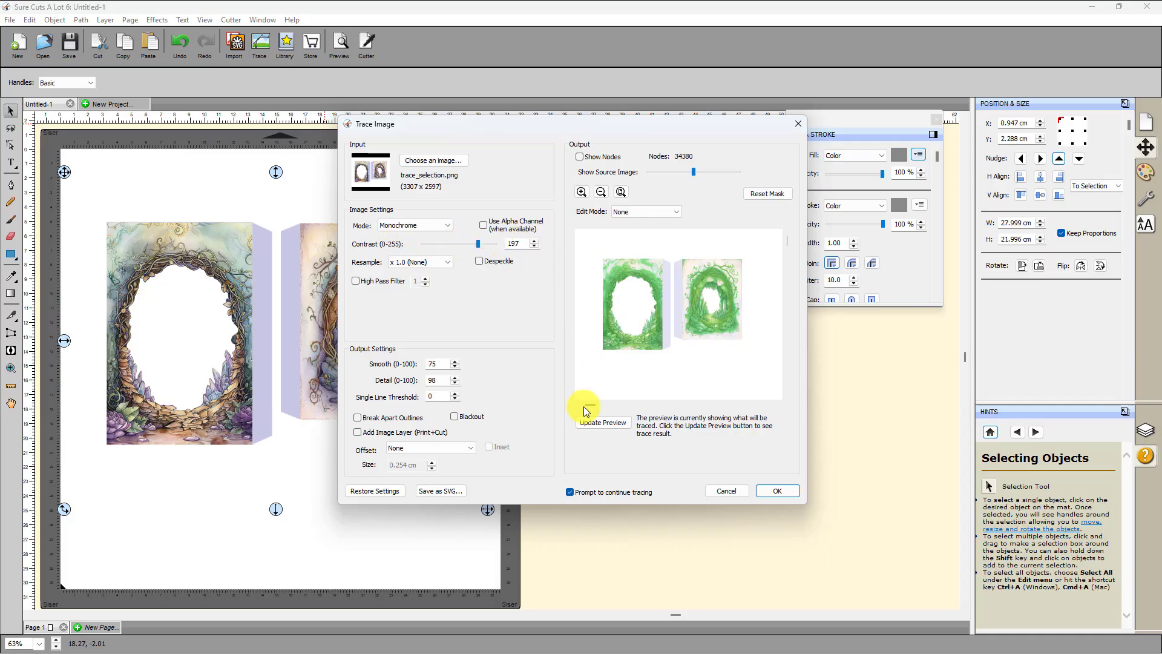
pyautogui.click(603, 423)
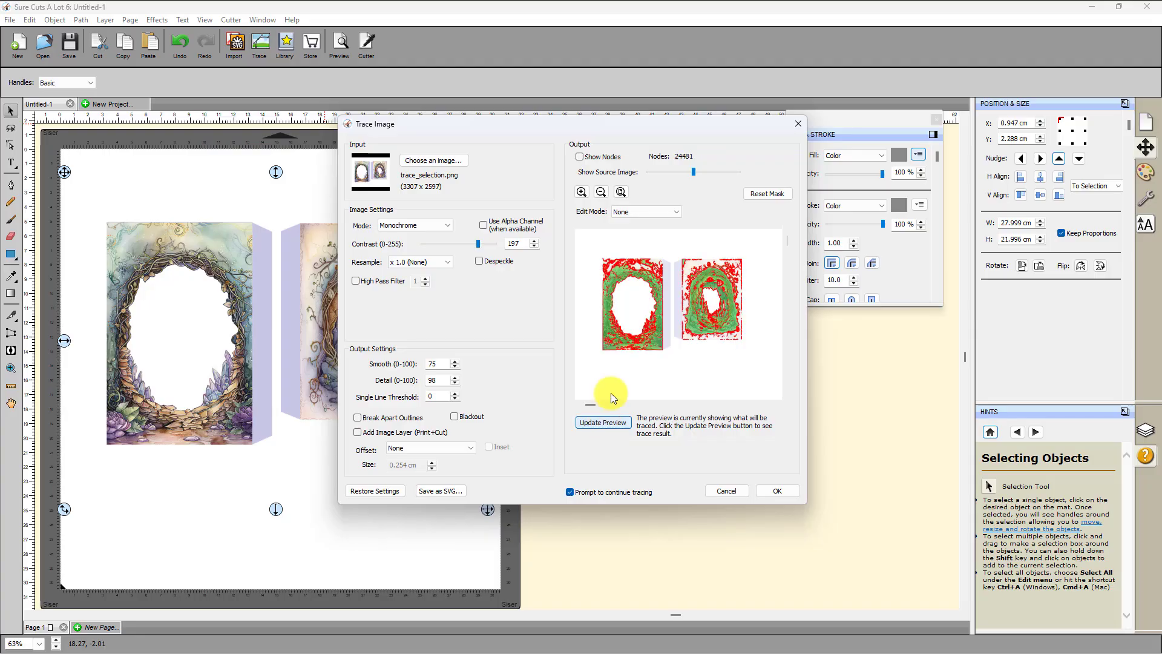
# Step: Enlarge the Trace Image window and preview the monochrome trace at contrast 254
pyautogui.moveTo(544, 121)
pyautogui.mouseDown()
pyautogui.moveTo(415, 7)
pyautogui.moveTo(381, 8)
pyautogui.mouseUp()
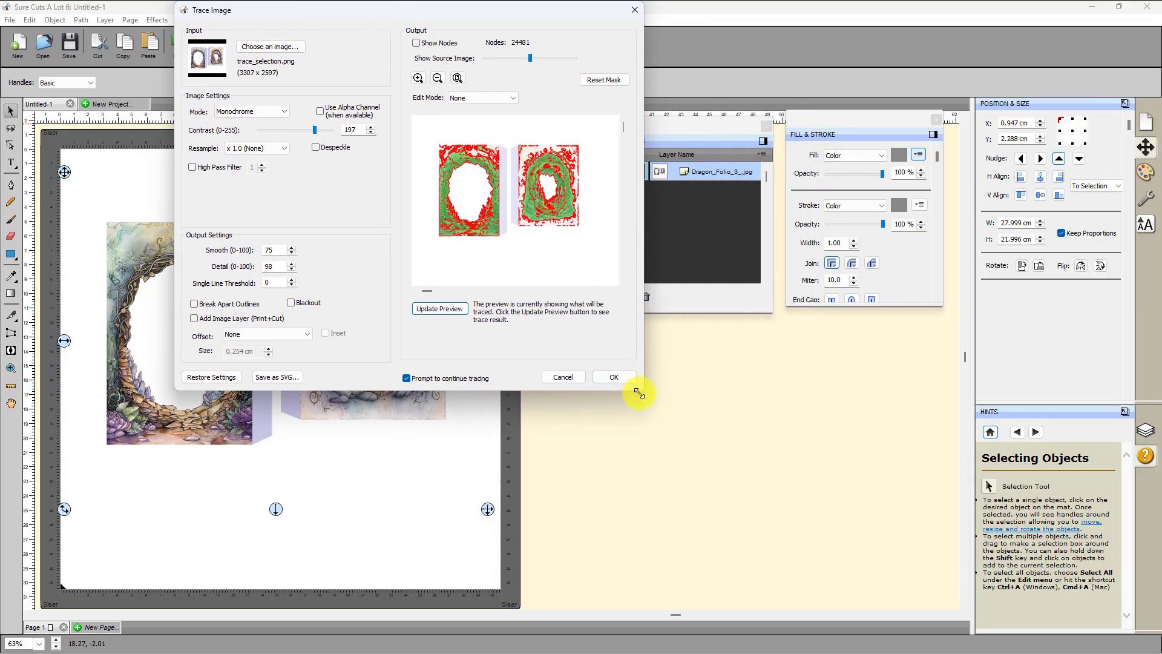
pyautogui.moveTo(638, 388); pyautogui.dragTo(896, 652)
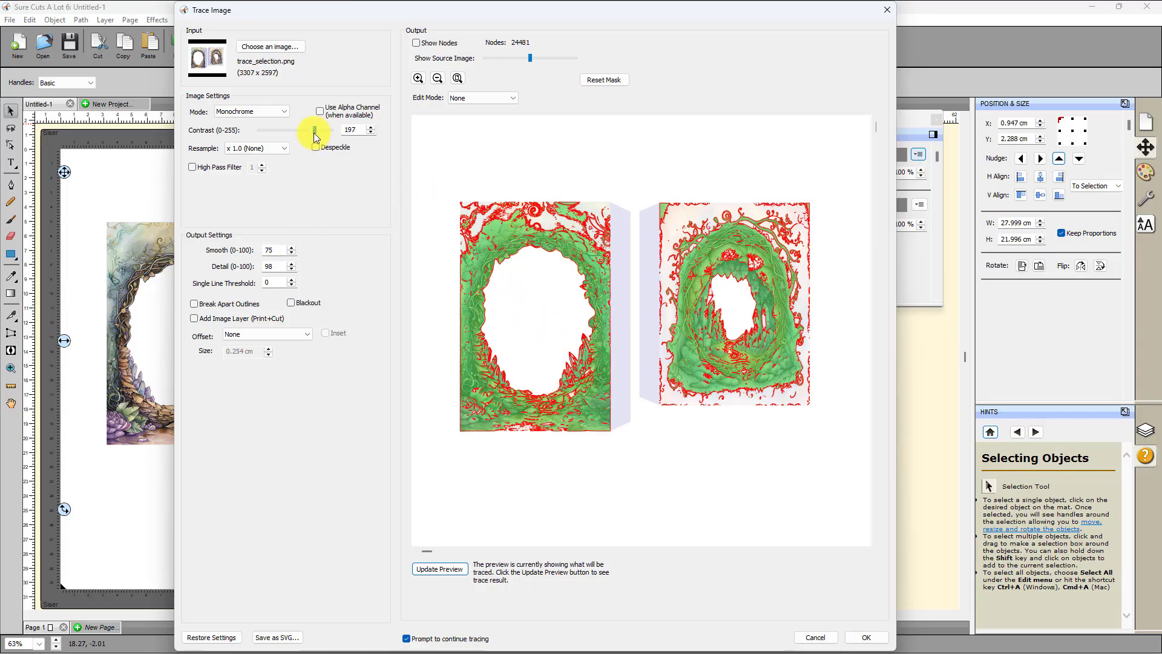
pyautogui.moveTo(316, 131); pyautogui.dragTo(337, 137)
pyautogui.click(371, 133)
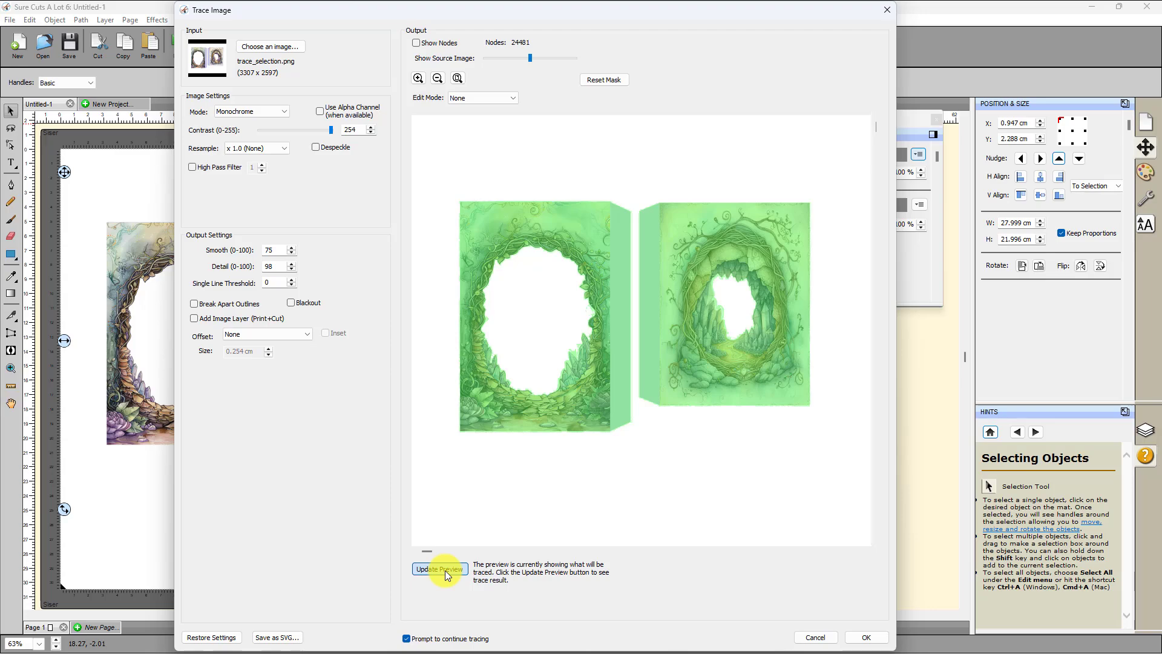
pyautogui.click(444, 570)
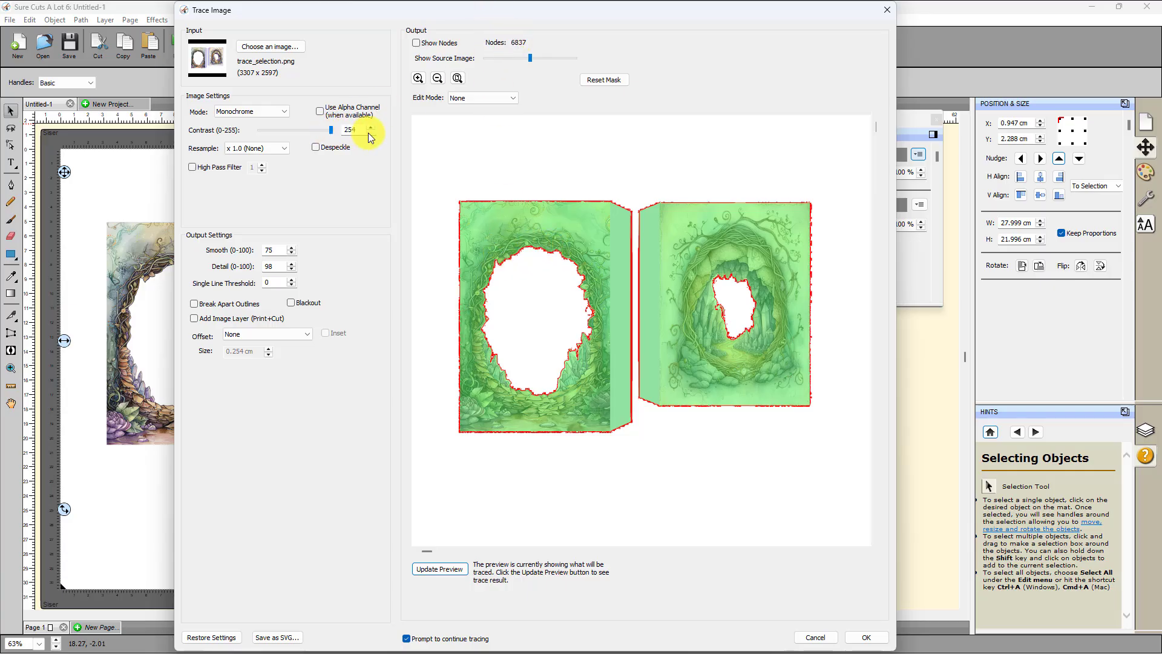
# Step: Try the monochrome trace at contrast 234, 206 and 229, updating the preview for each value
pyautogui.moveTo(331, 132); pyautogui.dragTo(325, 132)
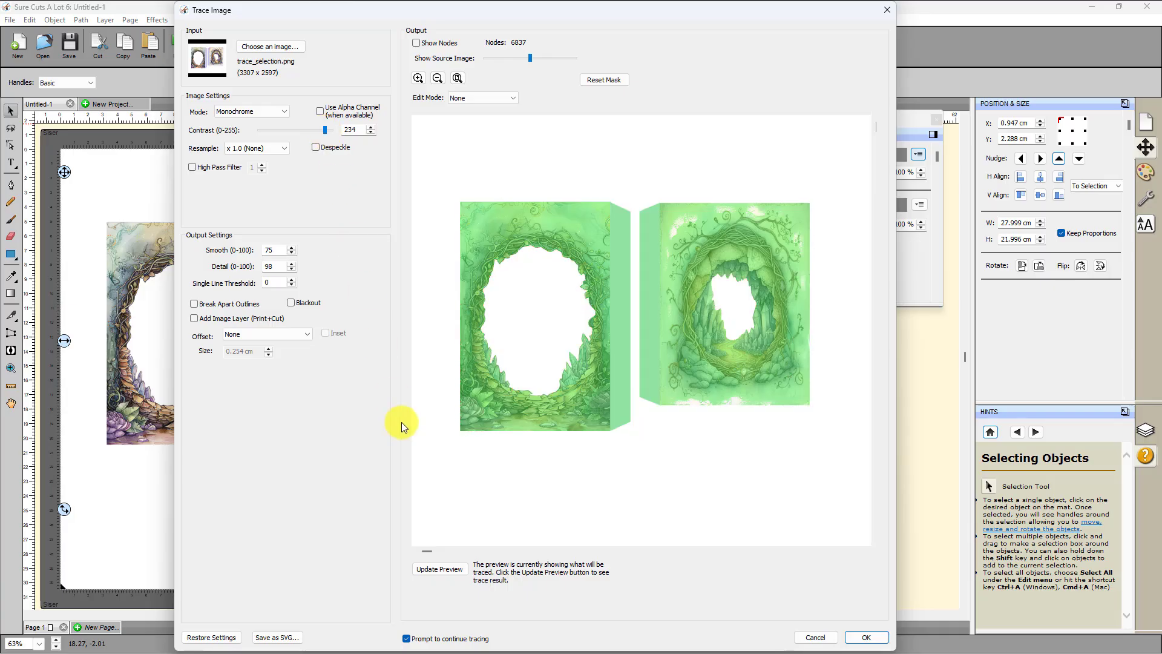
pyautogui.click(438, 569)
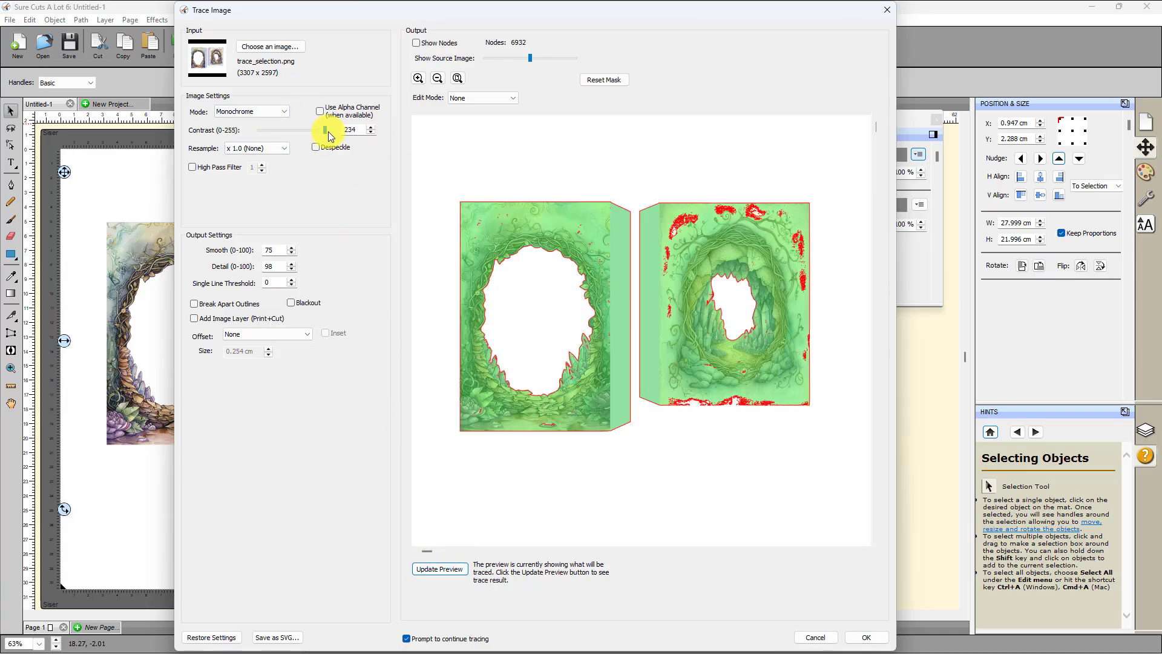
pyautogui.moveTo(327, 131); pyautogui.dragTo(317, 131)
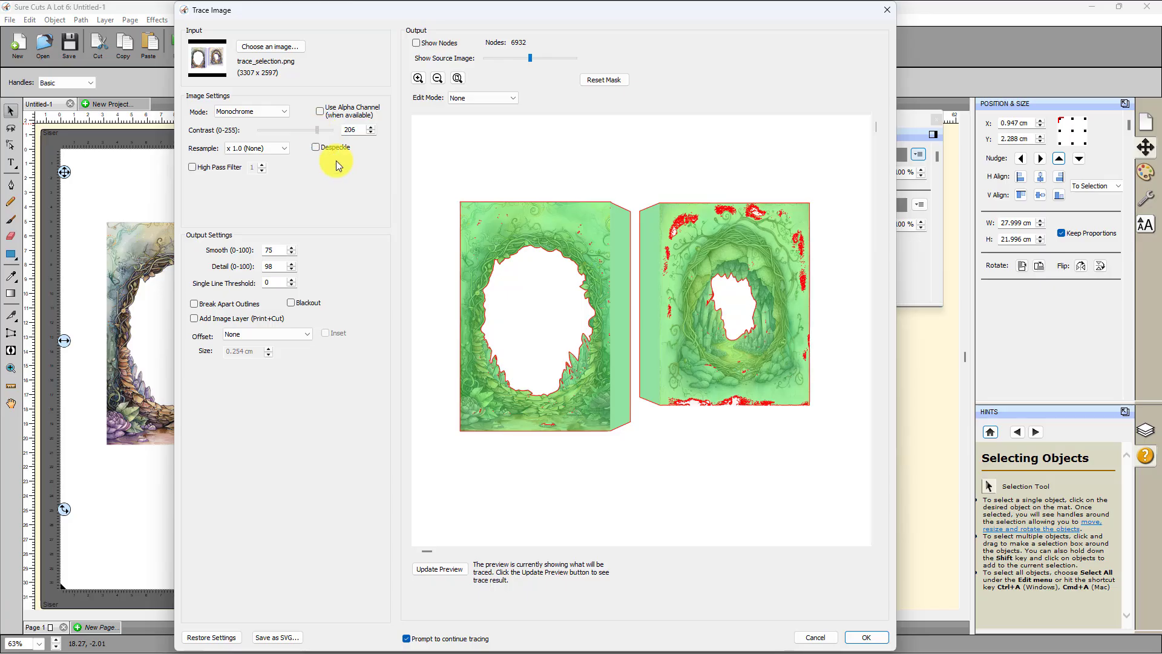
pyautogui.click(449, 569)
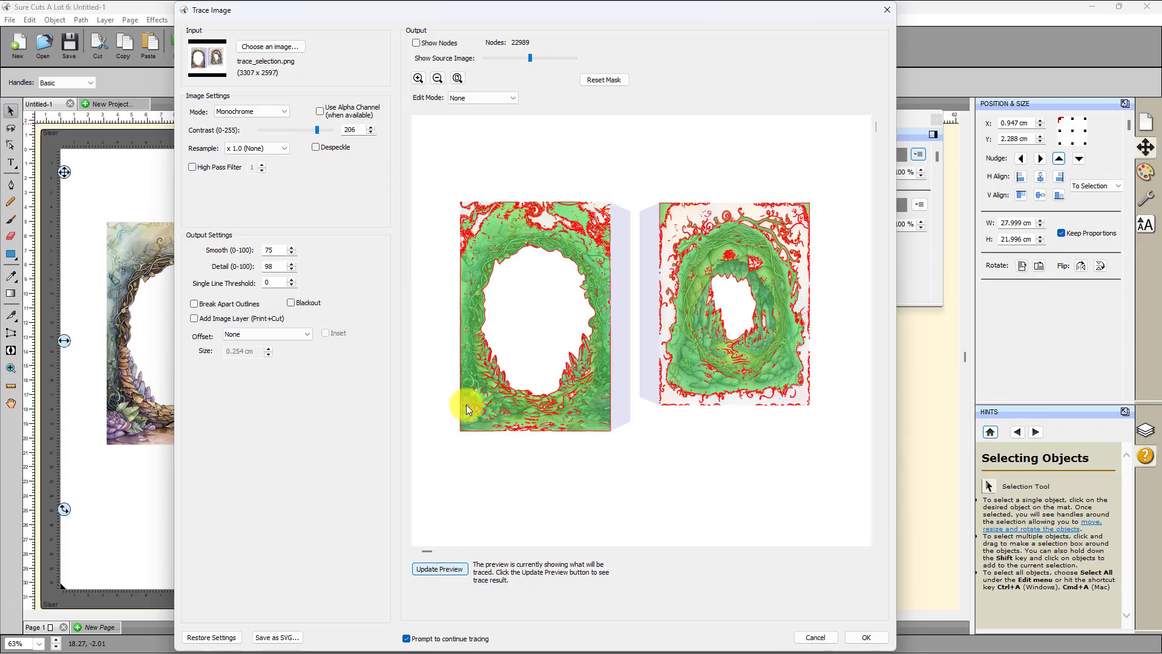
pyautogui.moveTo(319, 132); pyautogui.dragTo(323, 131)
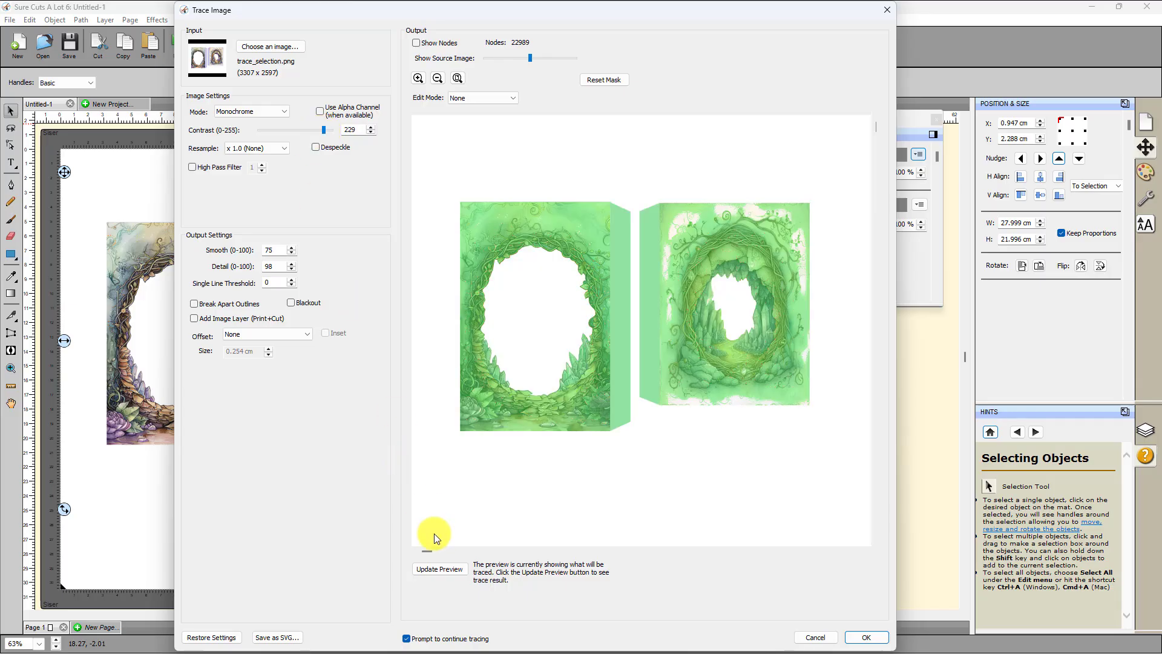
pyautogui.click(448, 570)
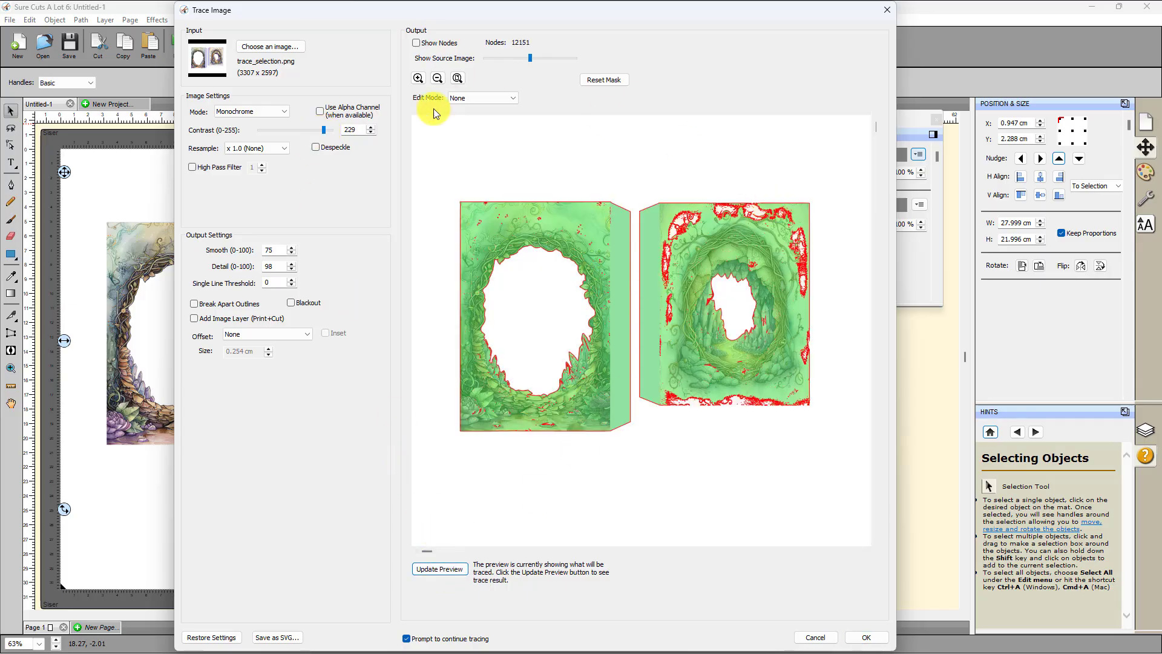
# Step: Set the monochrome trace contrast to 232 and update the preview
pyautogui.click(370, 126)
pyautogui.click(370, 127)
pyautogui.click(371, 127)
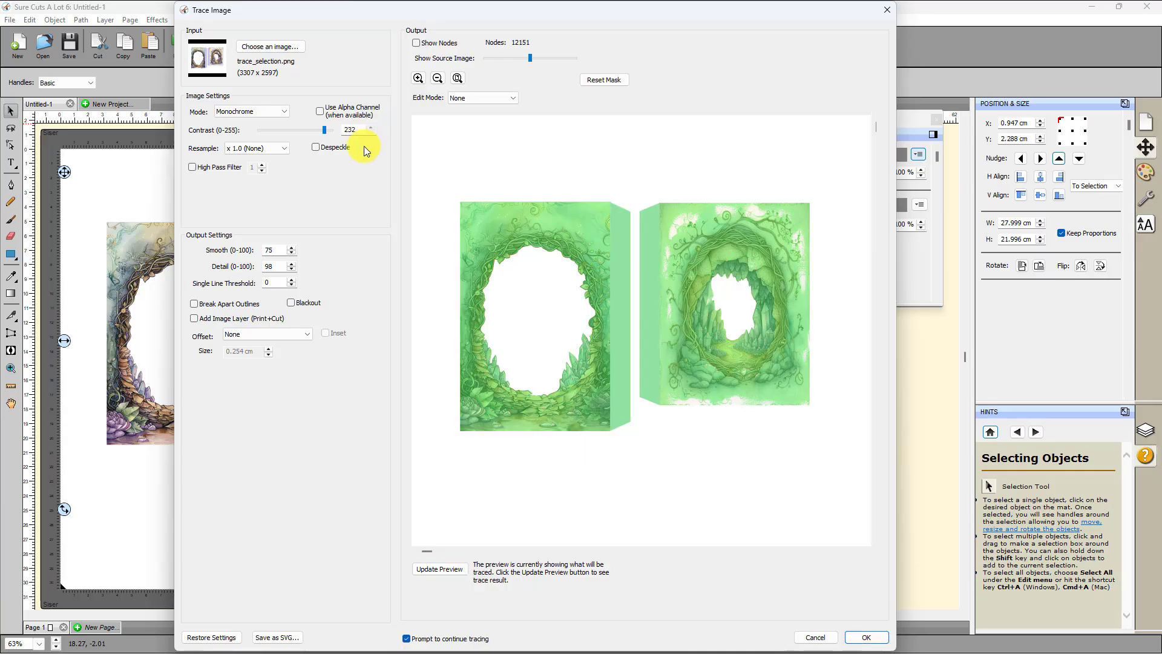
pyautogui.click(450, 572)
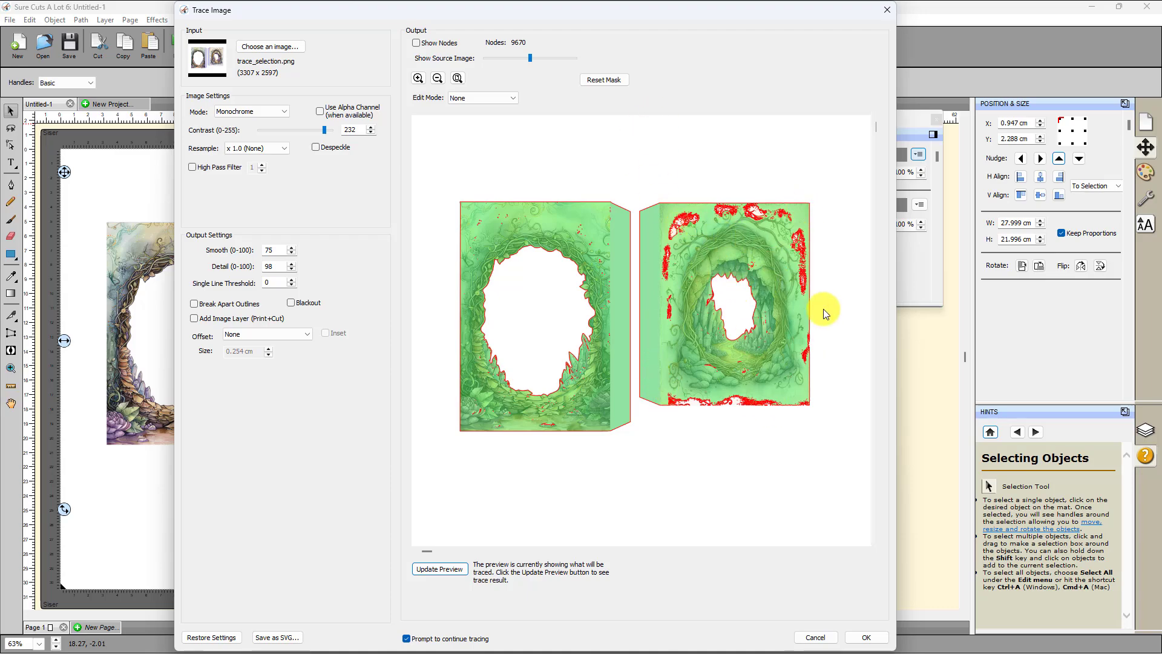
# Step: Turn on Blackout for the monochrome trace and update the preview
pyautogui.click(291, 303)
pyautogui.click(439, 569)
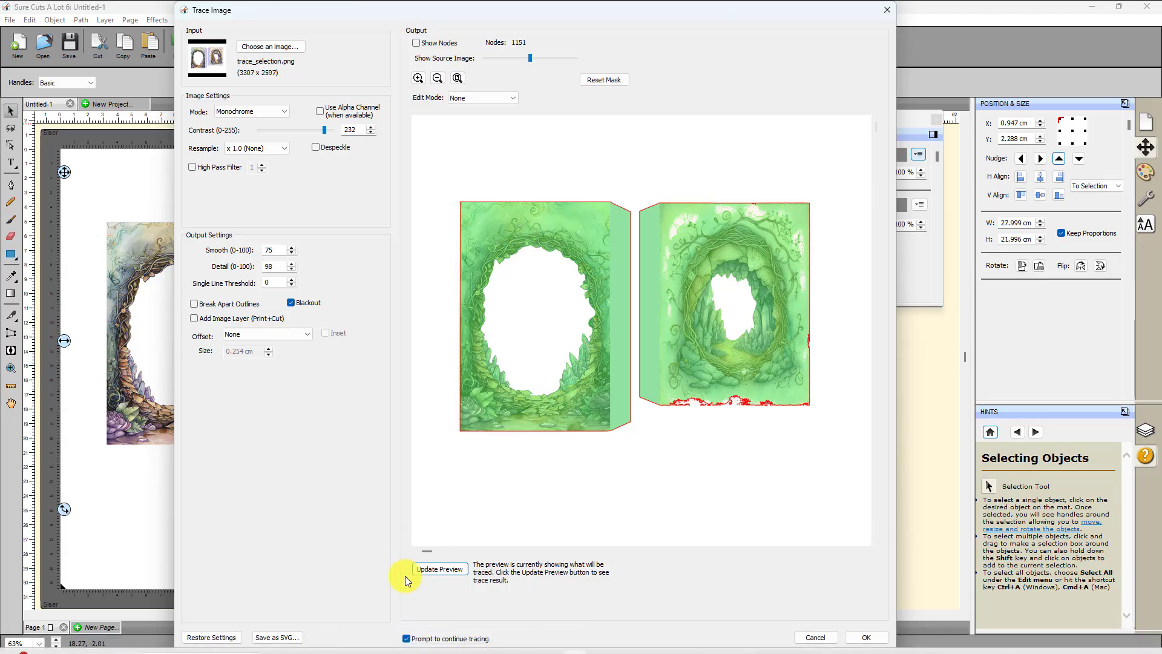
pyautogui.moveTo(417, 649)
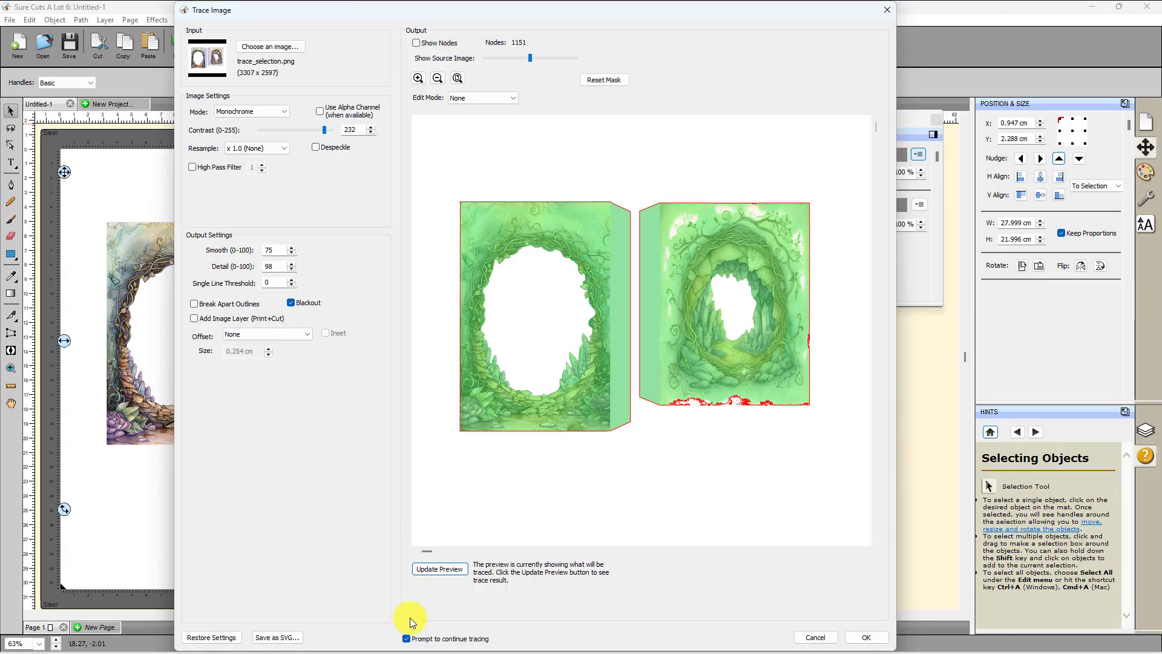
# Step: Switch the trace mode to Single color with Blackout off and update the preview
pyautogui.click(302, 303)
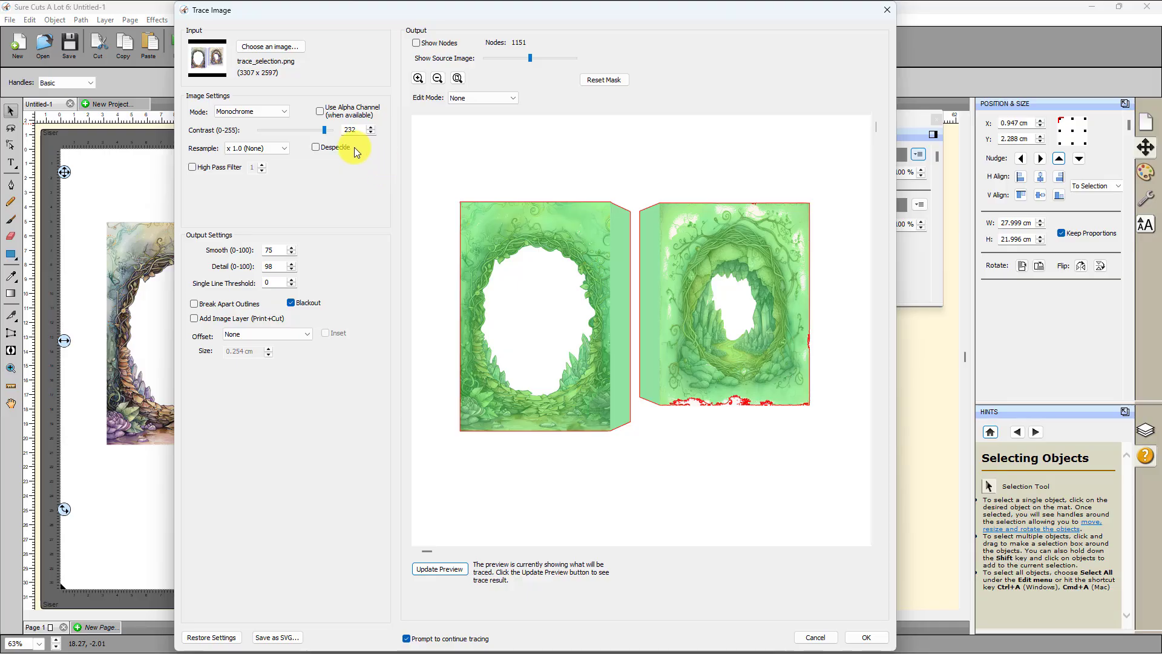
pyautogui.click(284, 113)
pyautogui.click(234, 129)
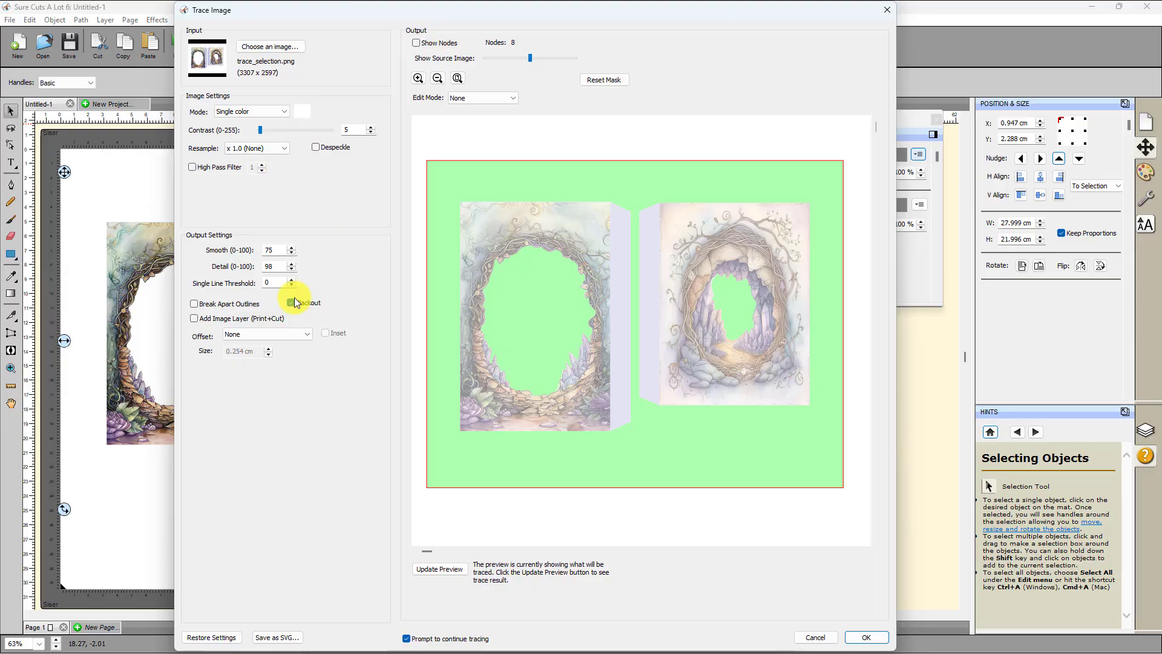
pyautogui.click(422, 559)
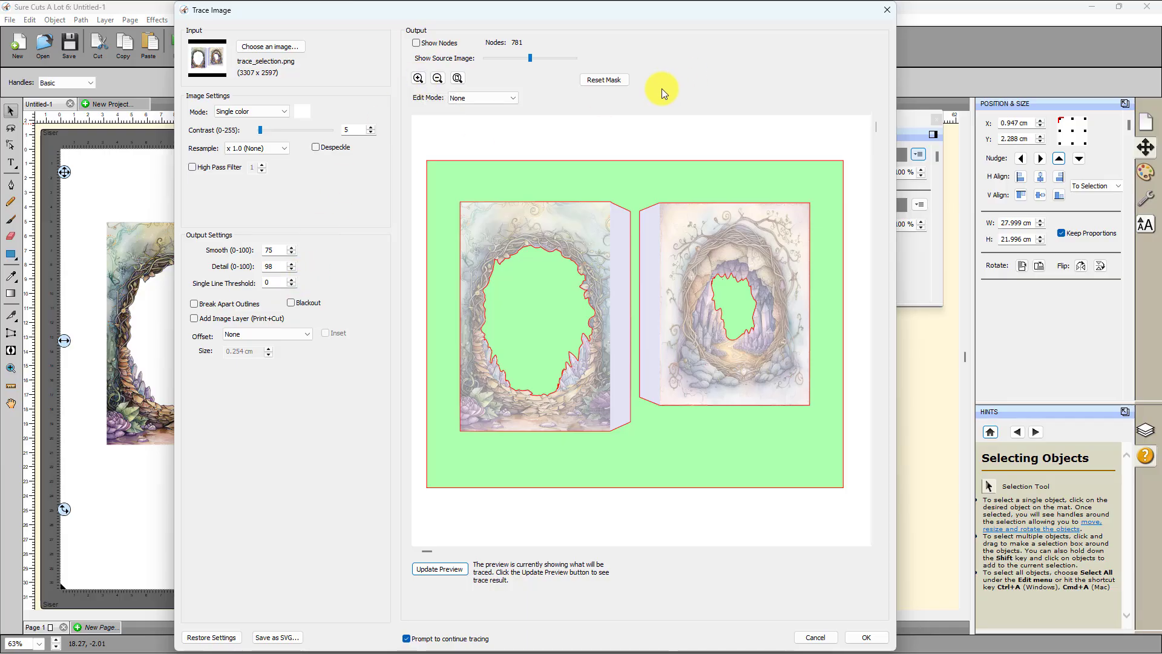
# Step: Crop the trace area closely around the two folio panels on all four sides
pyautogui.click(514, 97)
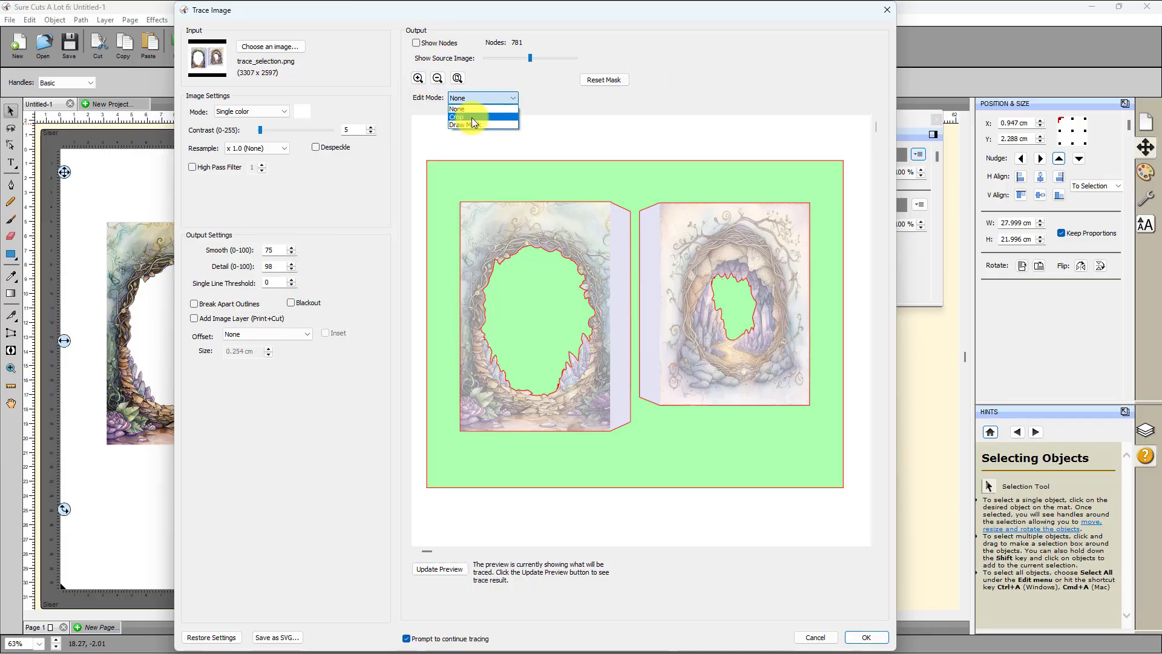
pyautogui.click(471, 118)
pyautogui.moveTo(633, 161); pyautogui.dragTo(632, 199)
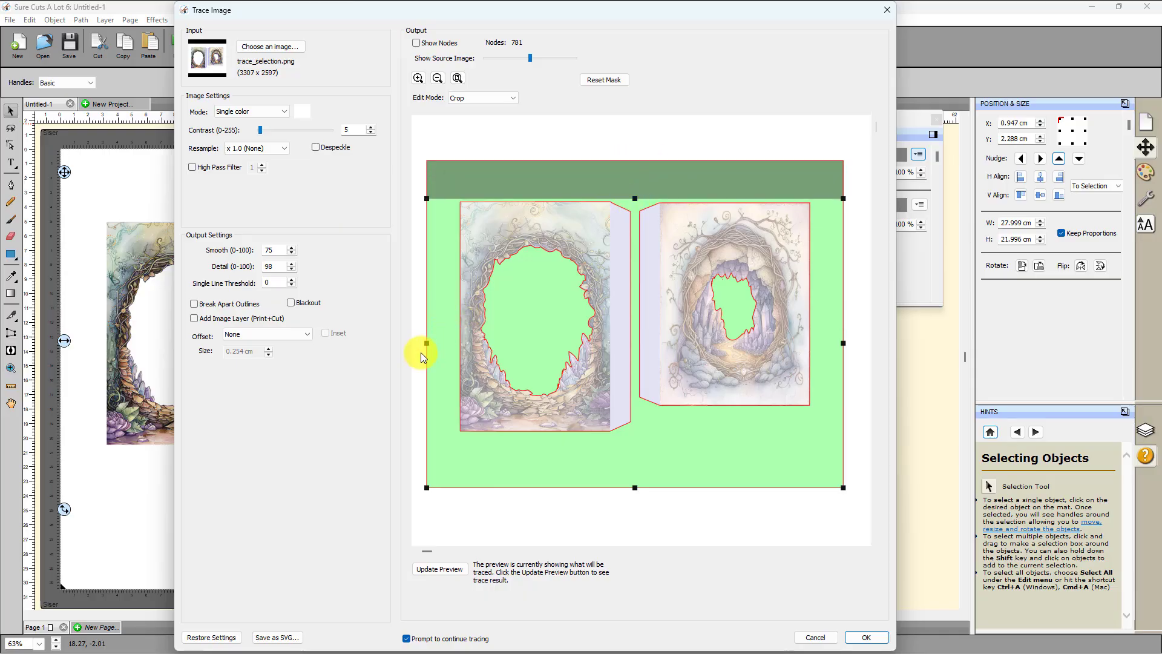
pyautogui.moveTo(460, 346); pyautogui.dragTo(456, 344)
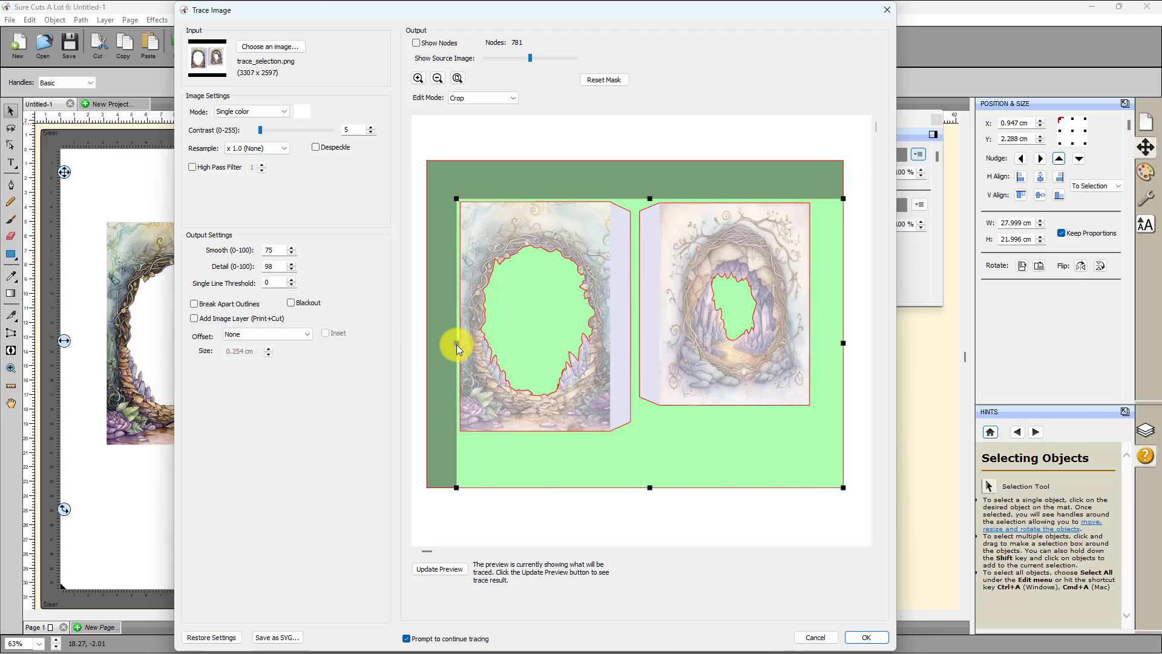
pyautogui.moveTo(648, 487); pyautogui.dragTo(646, 435)
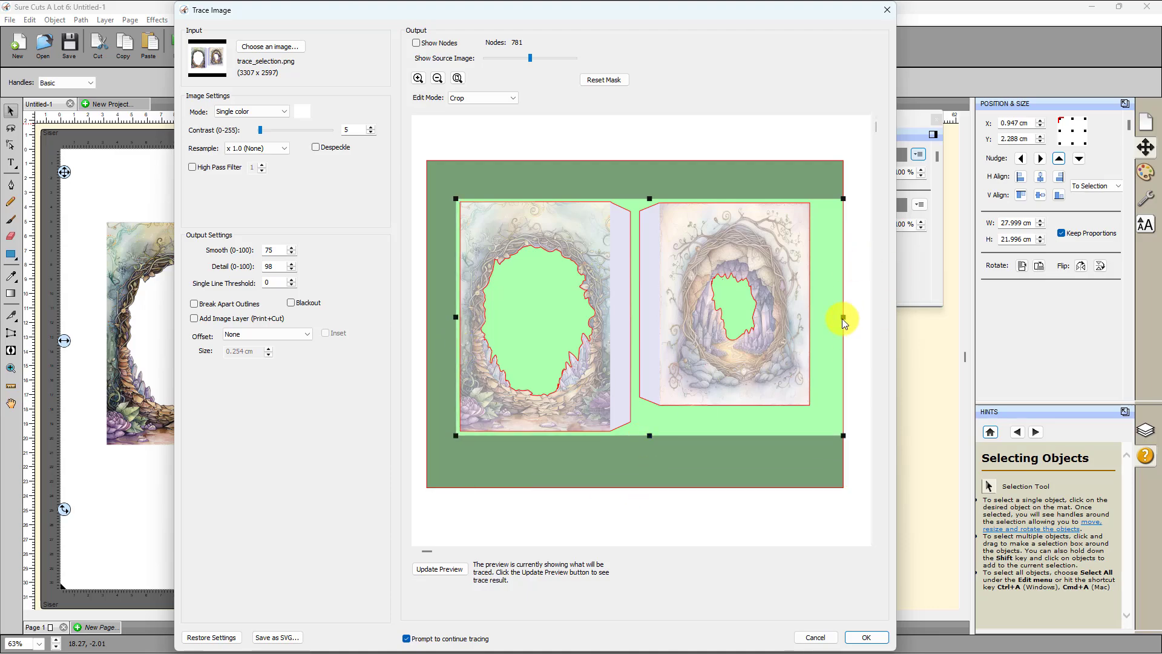
pyautogui.moveTo(842, 317); pyautogui.dragTo(812, 312)
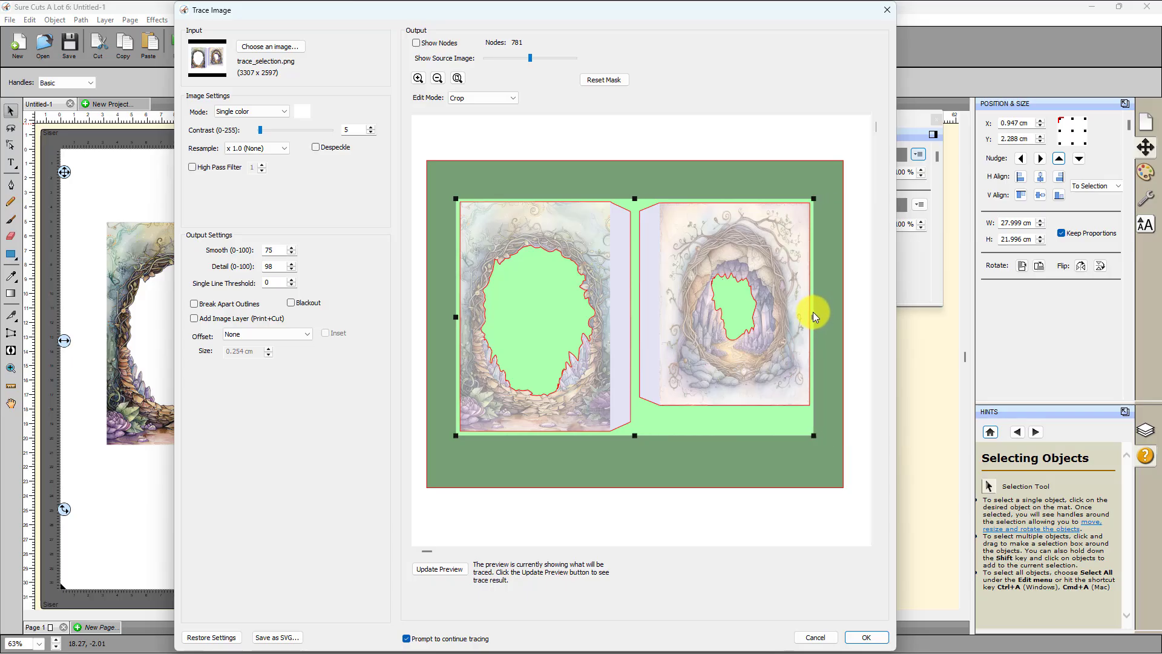
# Step: Include the image layer for Print+Cut in the trace and update the preview
pyautogui.click(193, 319)
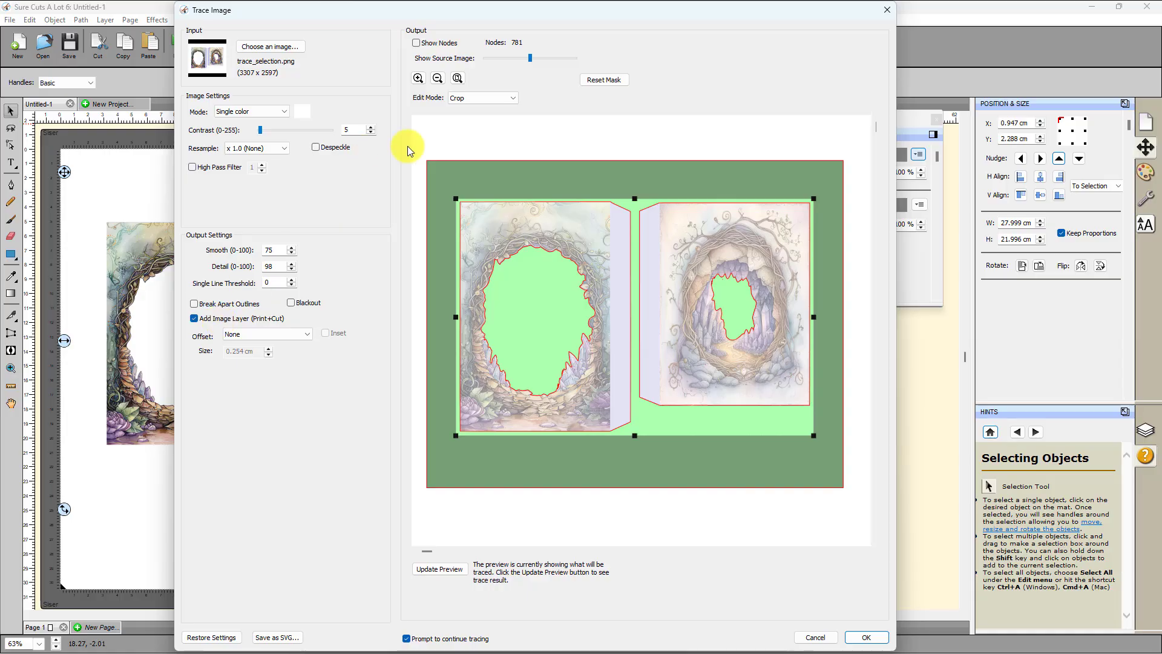
pyautogui.click(437, 569)
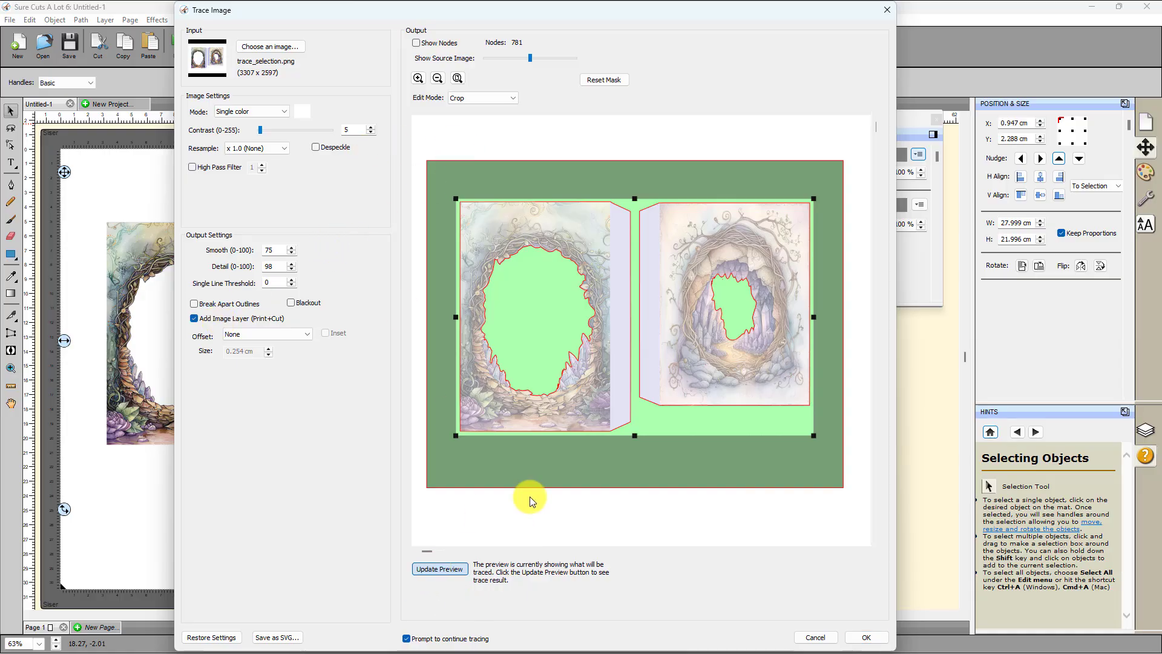
pyautogui.click(418, 78)
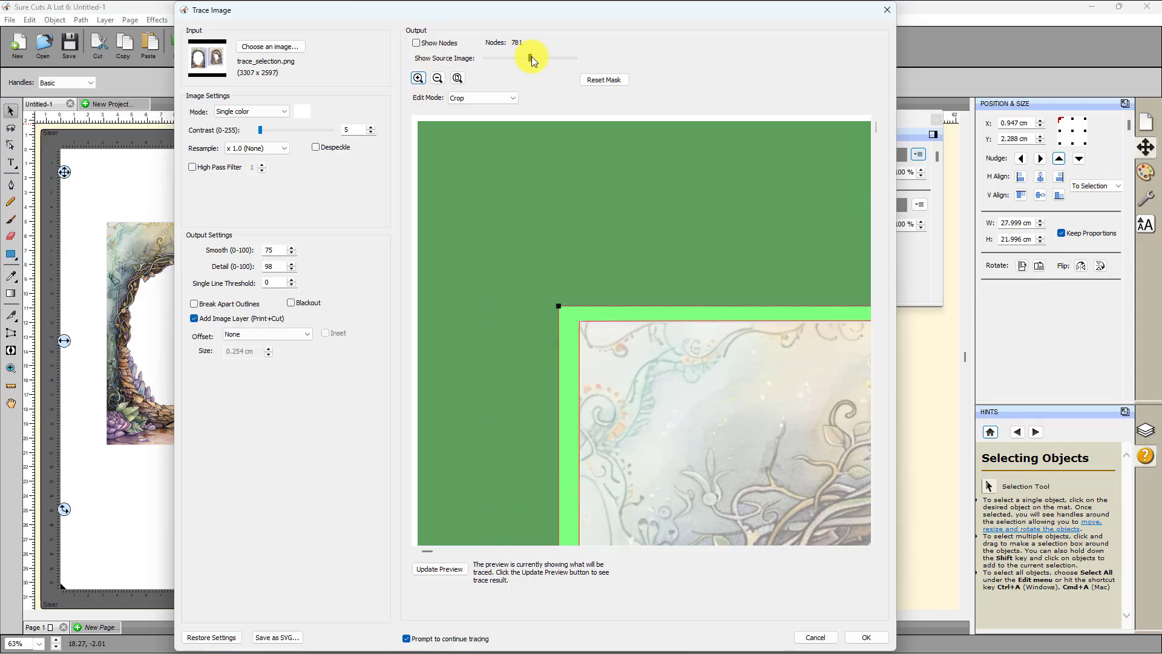
# Step: Examine the traced outline around the crystals in the left panel's opening, adjusting the source image visibility for comparison
pyautogui.moveTo(530, 58); pyautogui.dragTo(513, 58)
pyautogui.moveTo(877, 125); pyautogui.dragTo(873, 387)
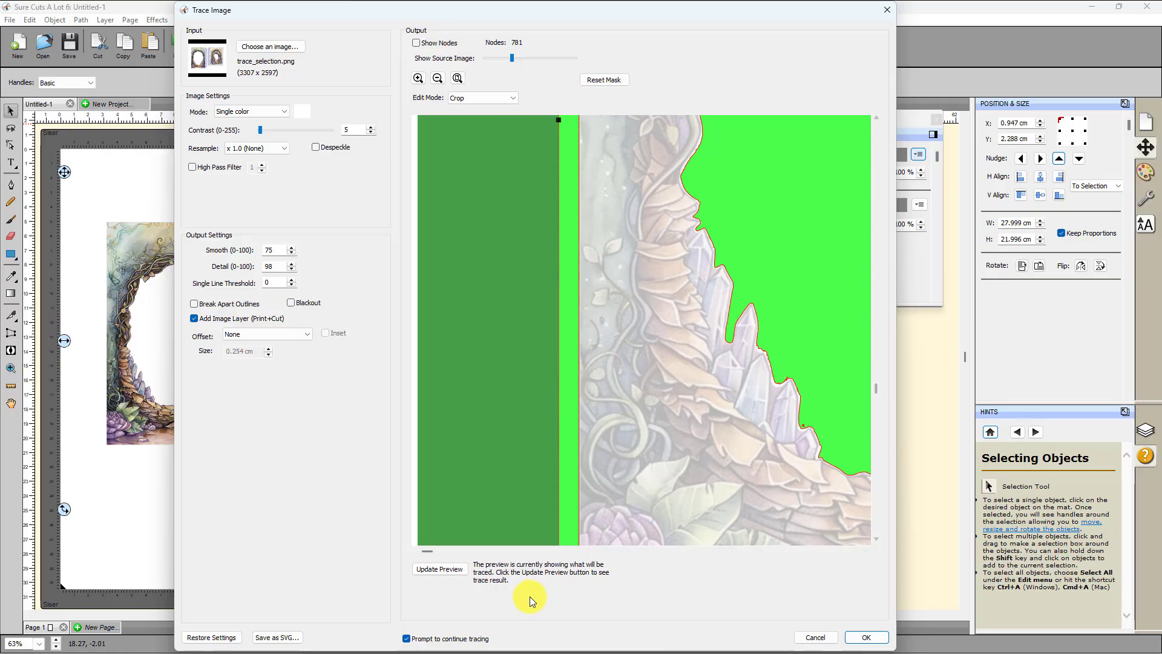
pyautogui.moveTo(427, 551)
pyautogui.mouseDown()
pyautogui.moveTo(522, 551)
pyautogui.moveTo(535, 586)
pyautogui.mouseUp()
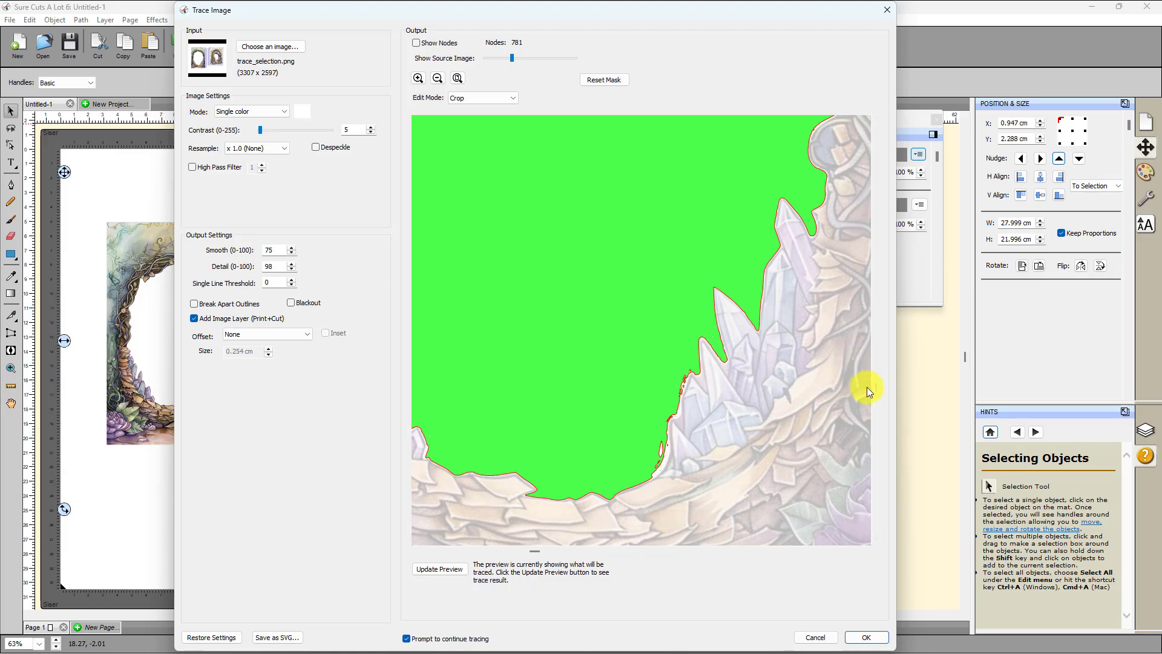
pyautogui.moveTo(877, 383); pyautogui.dragTo(874, 423)
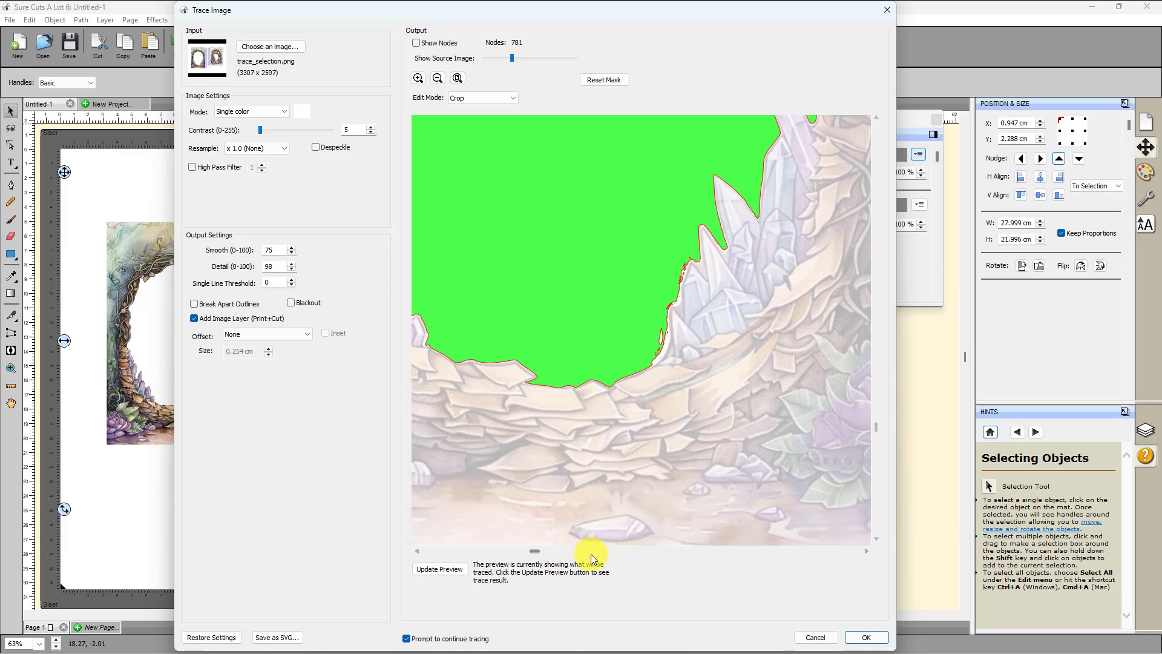
pyautogui.moveTo(535, 552); pyautogui.dragTo(485, 551)
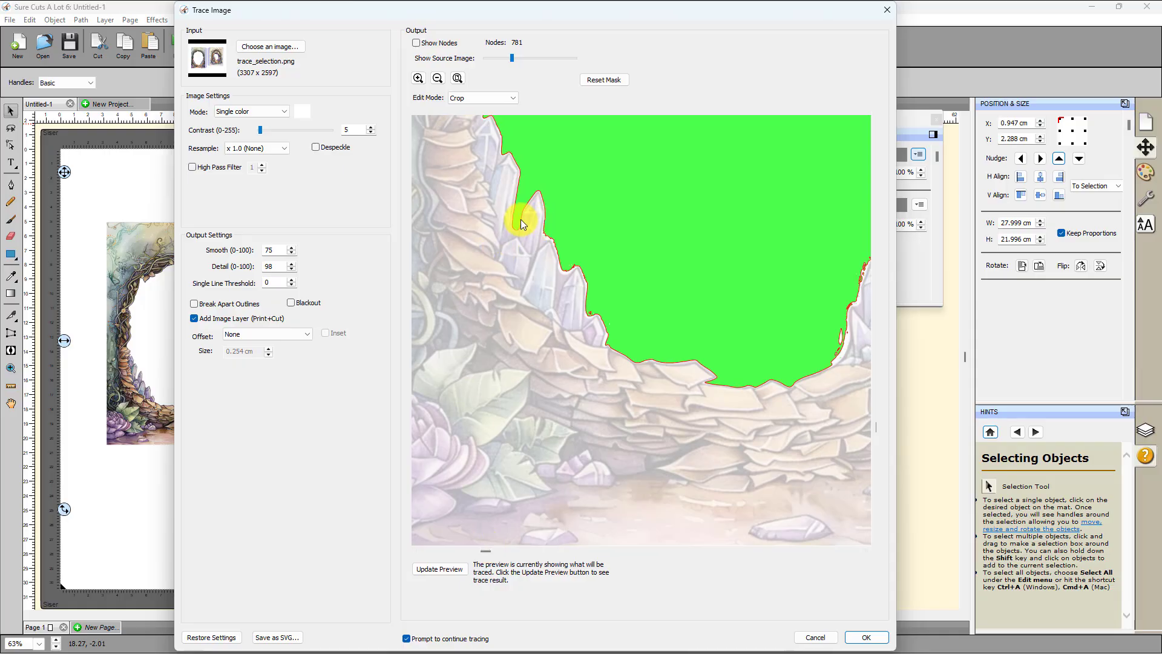
pyautogui.click(418, 78)
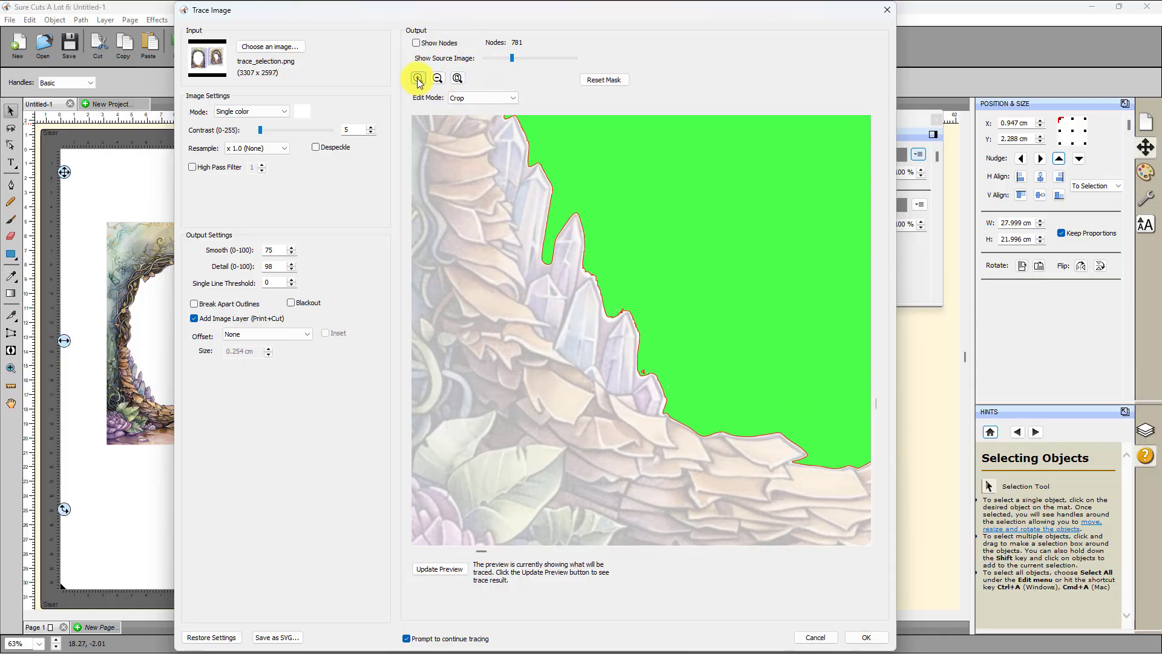
pyautogui.moveTo(512, 58); pyautogui.dragTo(535, 65)
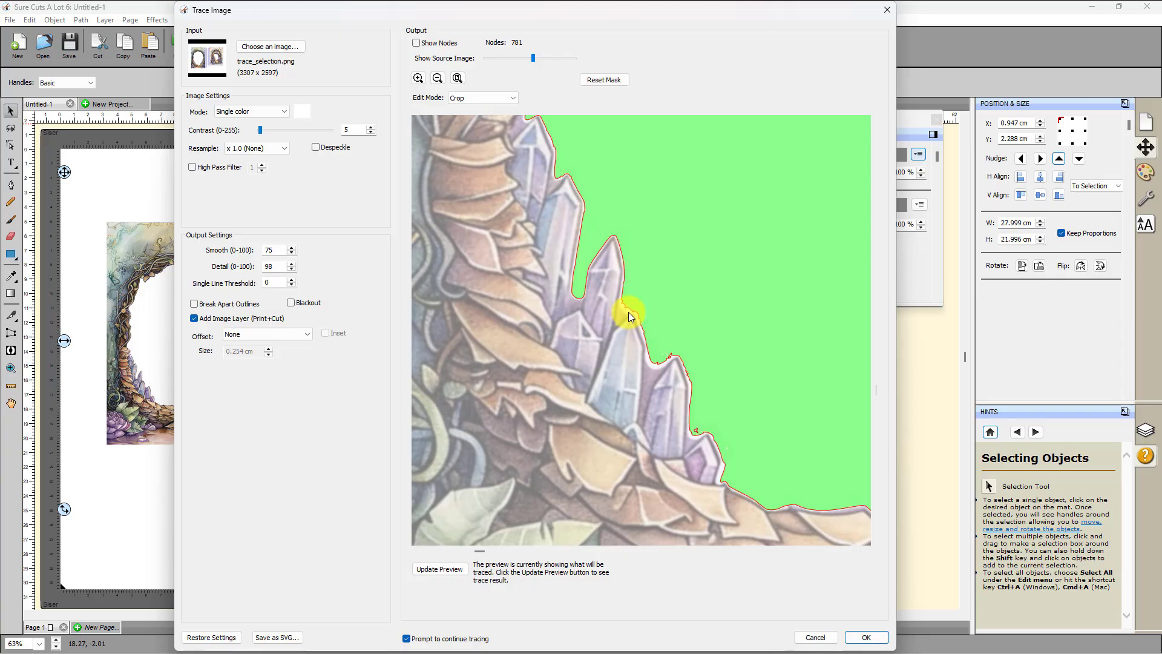
# Step: Raise the trace contrast in stages to 7, 9 and 10, updating the preview after each change
pyautogui.click(371, 127)
pyautogui.click(371, 127)
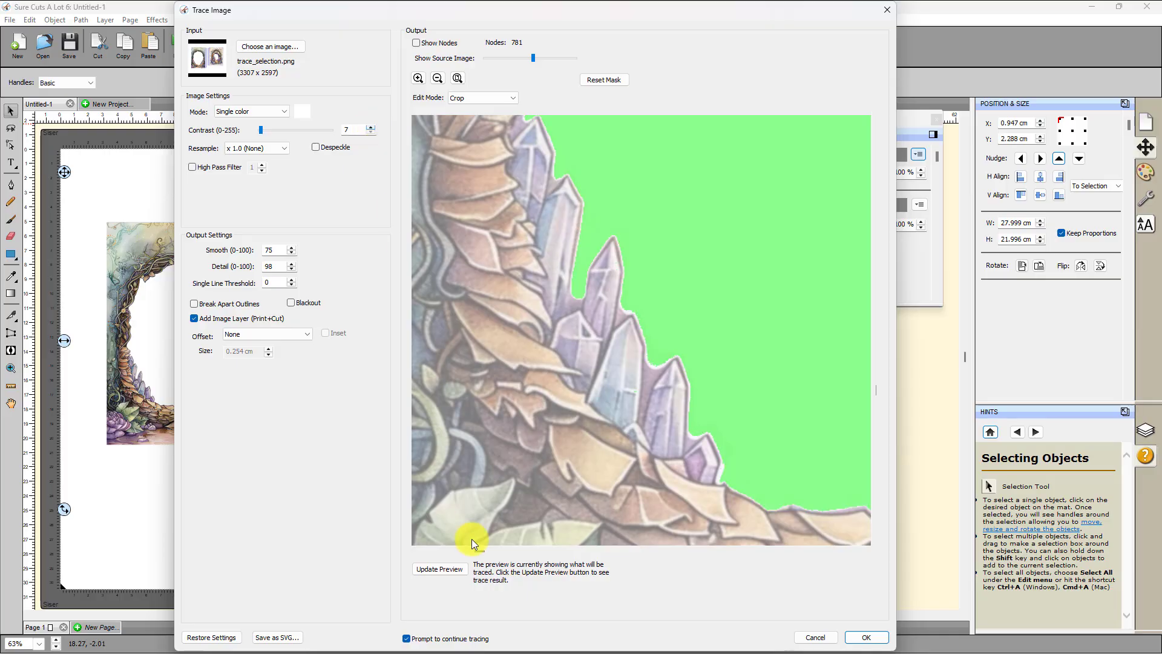
pyautogui.click(452, 572)
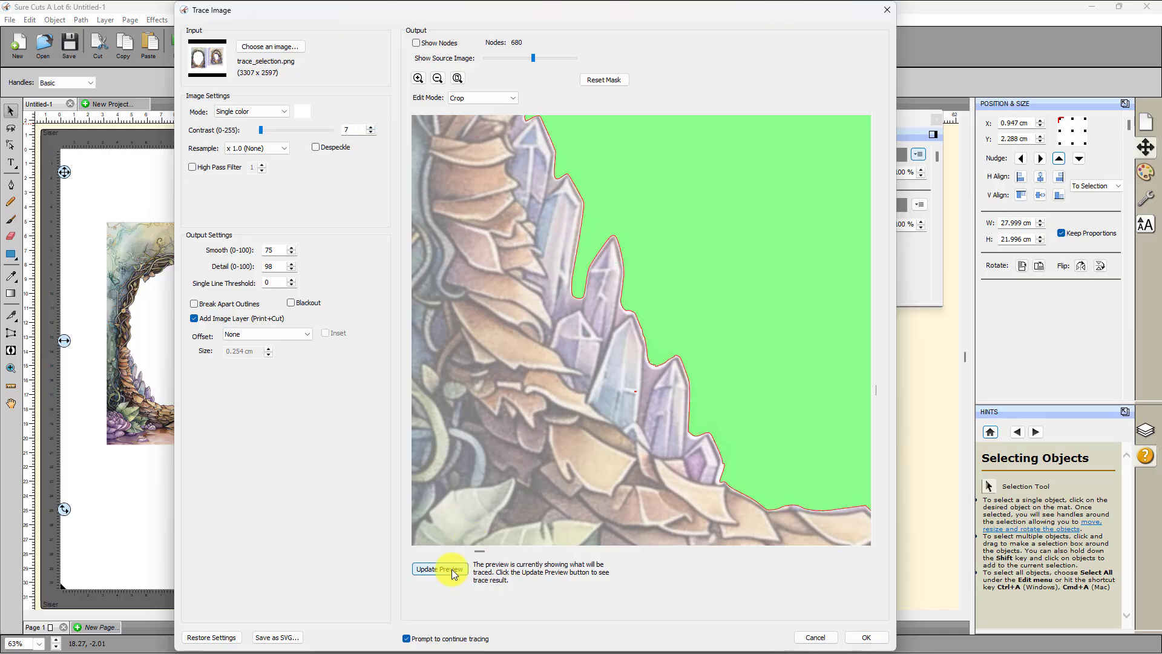
pyautogui.click(371, 126)
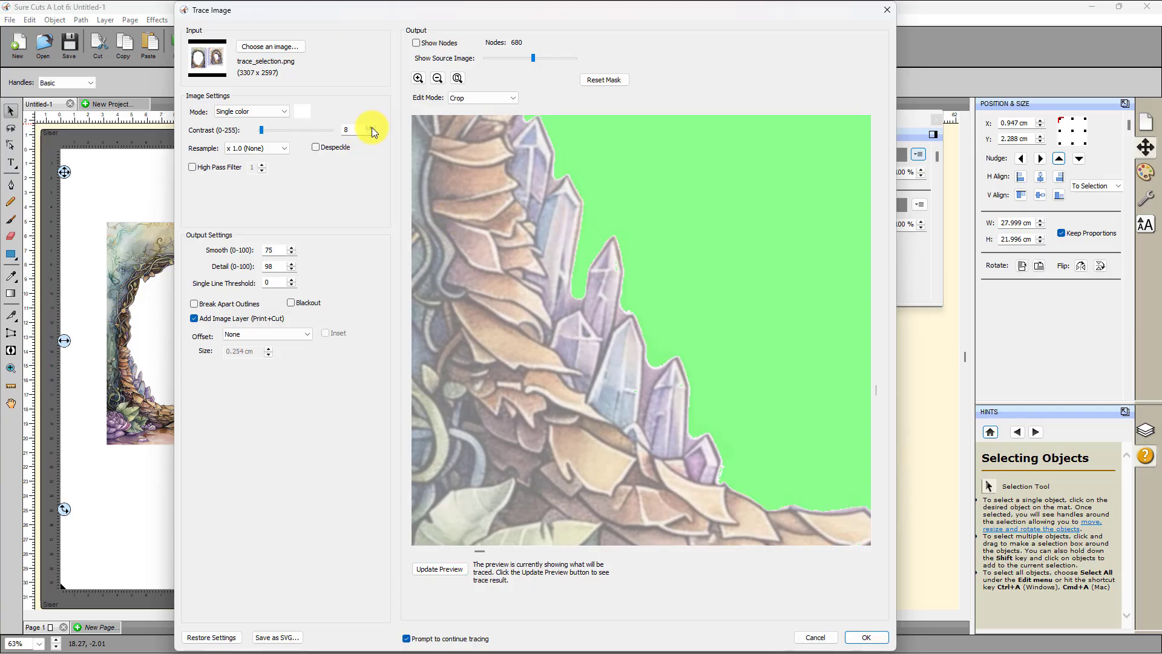
pyautogui.click(372, 126)
pyautogui.click(447, 567)
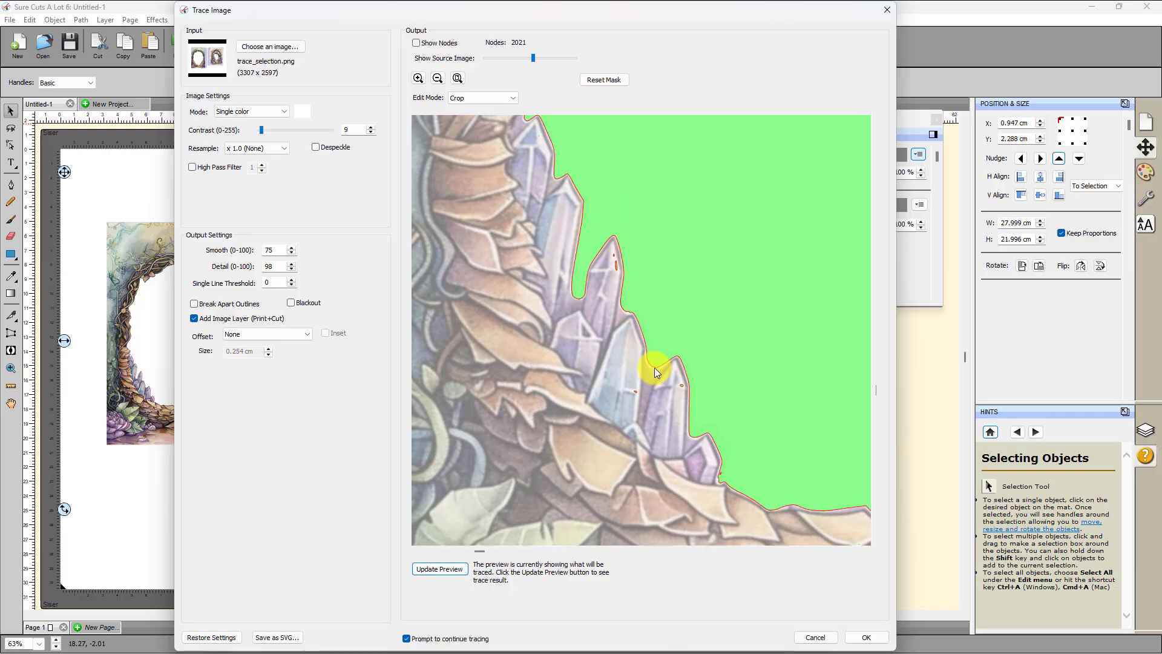
pyautogui.click(371, 126)
pyautogui.click(441, 569)
# Step: Examine the trace across both panels, then closely along the bottom edge of the right panel for stray outlines
pyautogui.click(457, 77)
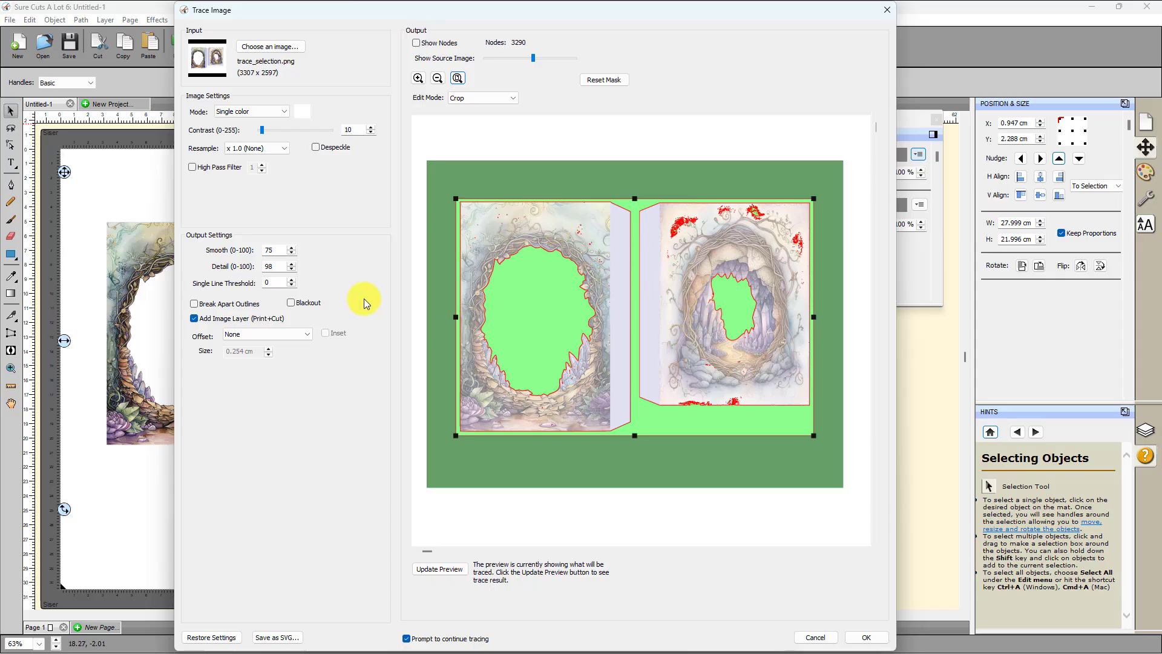
pyautogui.click(418, 78)
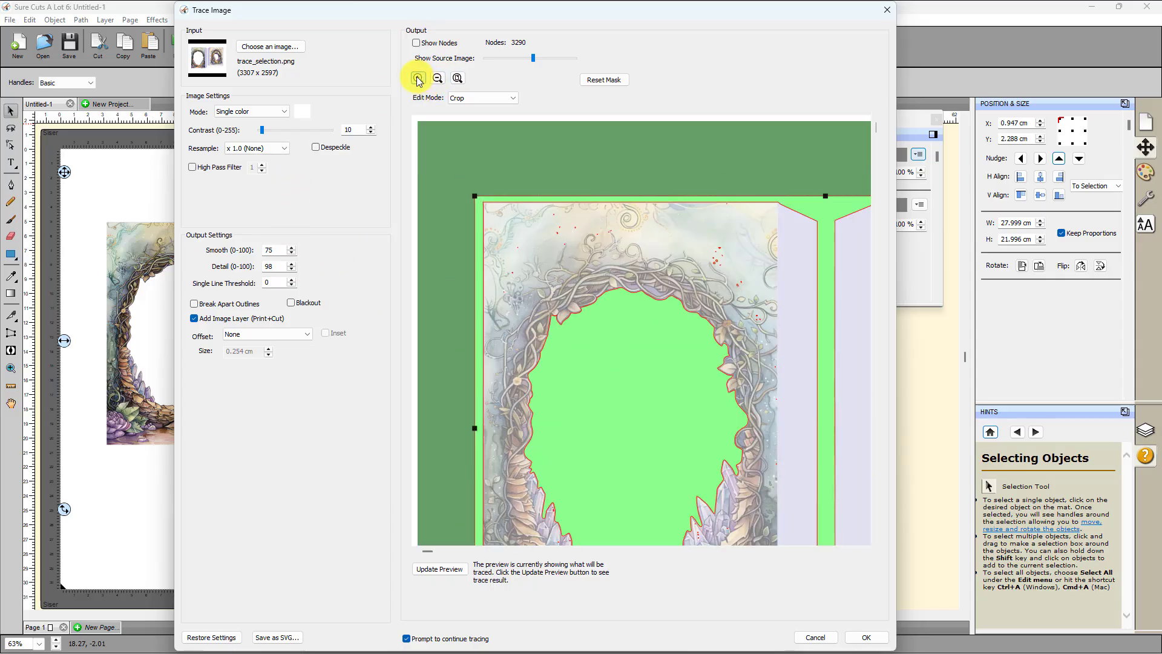
pyautogui.click(417, 79)
pyautogui.click(417, 79)
pyautogui.click(417, 78)
pyautogui.click(417, 79)
pyautogui.click(417, 79)
pyautogui.click(418, 78)
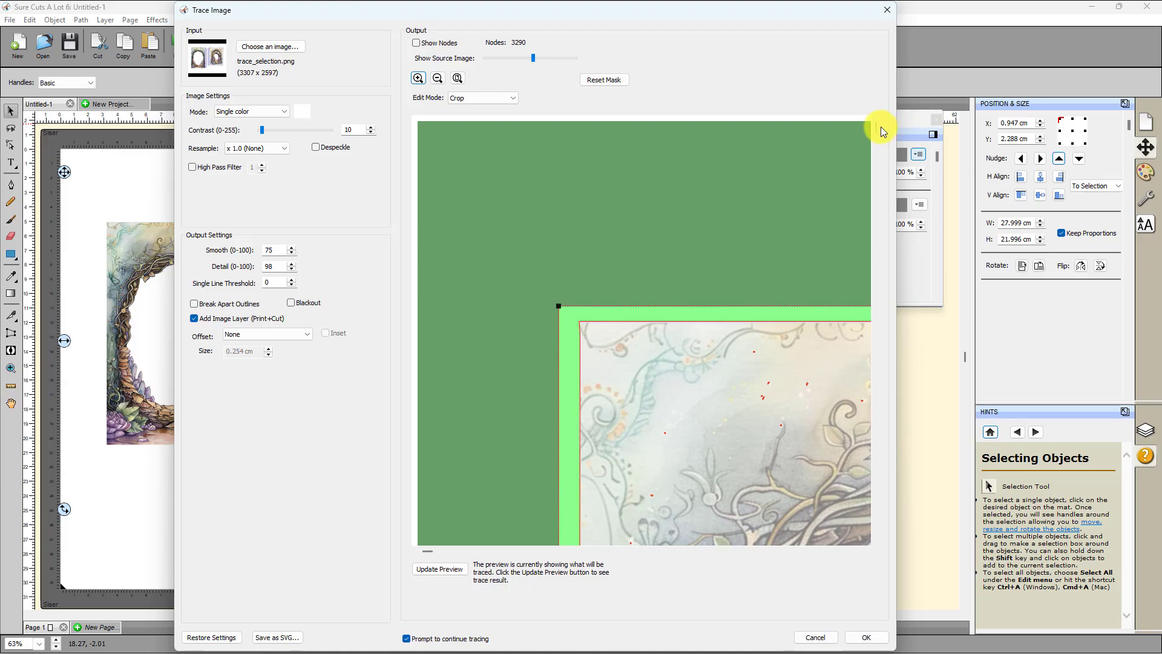
pyautogui.moveTo(874, 125); pyautogui.dragTo(887, 445)
pyautogui.moveTo(427, 550)
pyautogui.mouseDown()
pyautogui.moveTo(640, 605)
pyautogui.moveTo(755, 615)
pyautogui.mouseUp()
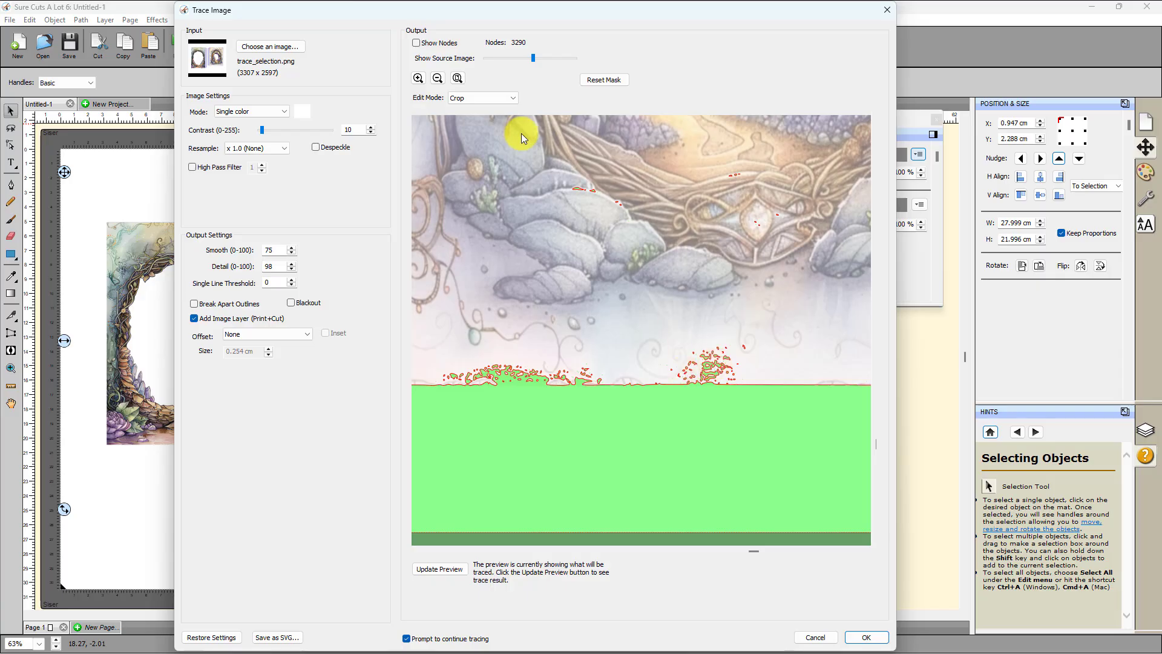
# Step: Switch the edit mode to Draw Mask and try a foreground mask on the specks at the right panel's bottom edge, updating the preview
pyautogui.click(514, 95)
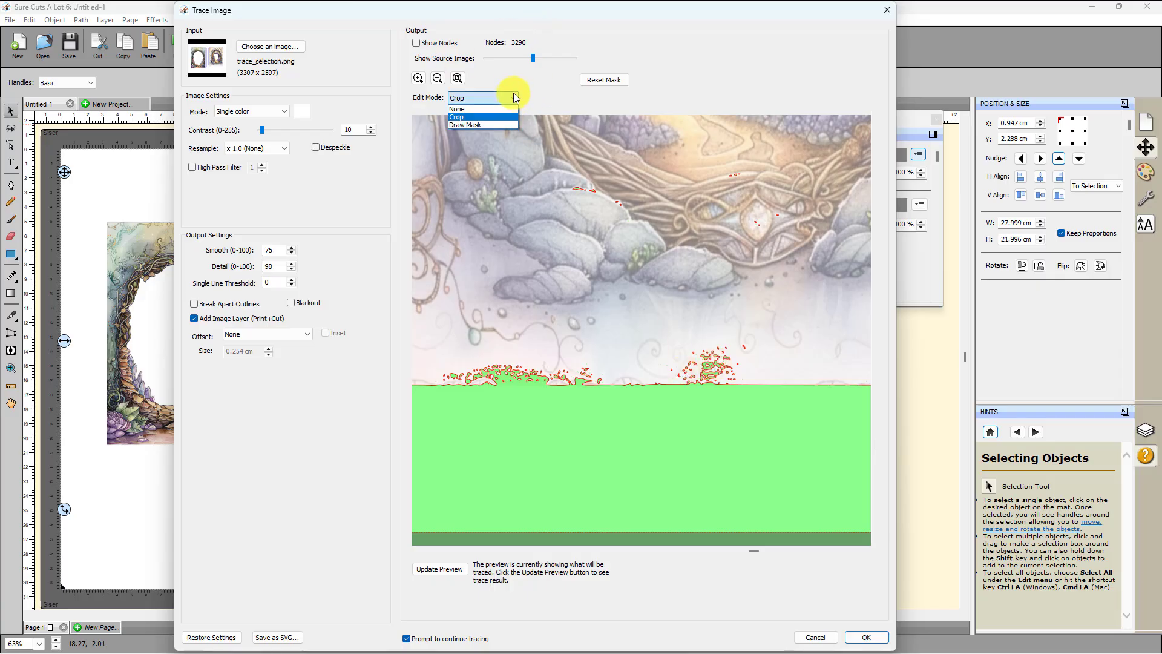
pyautogui.click(465, 124)
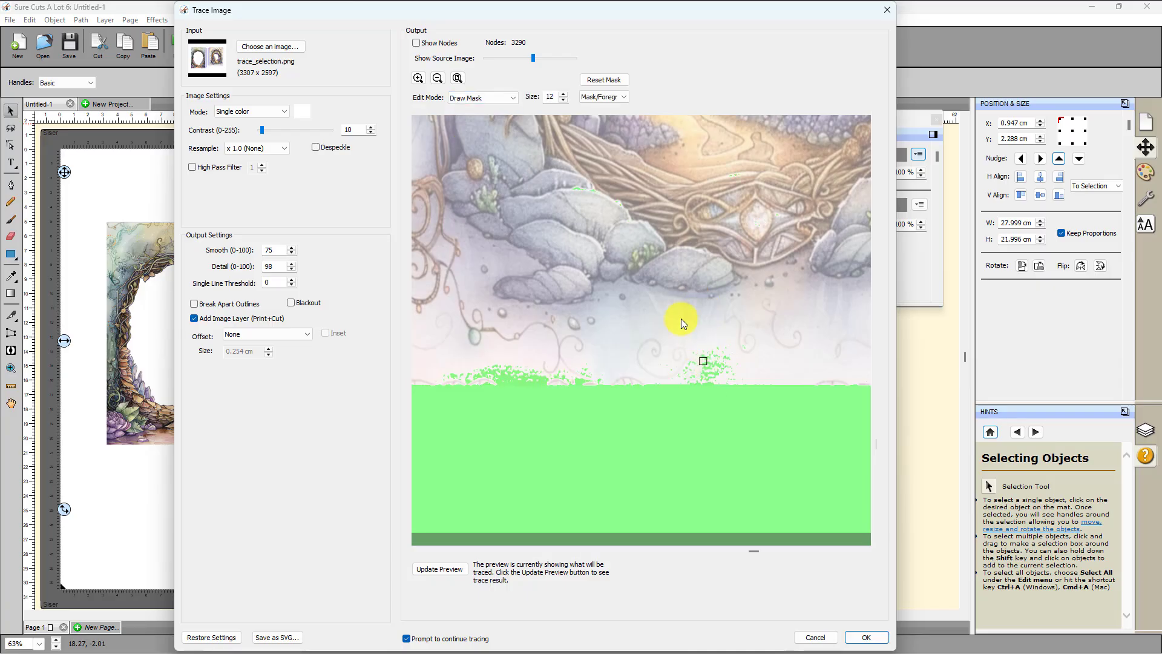
pyautogui.click(417, 77)
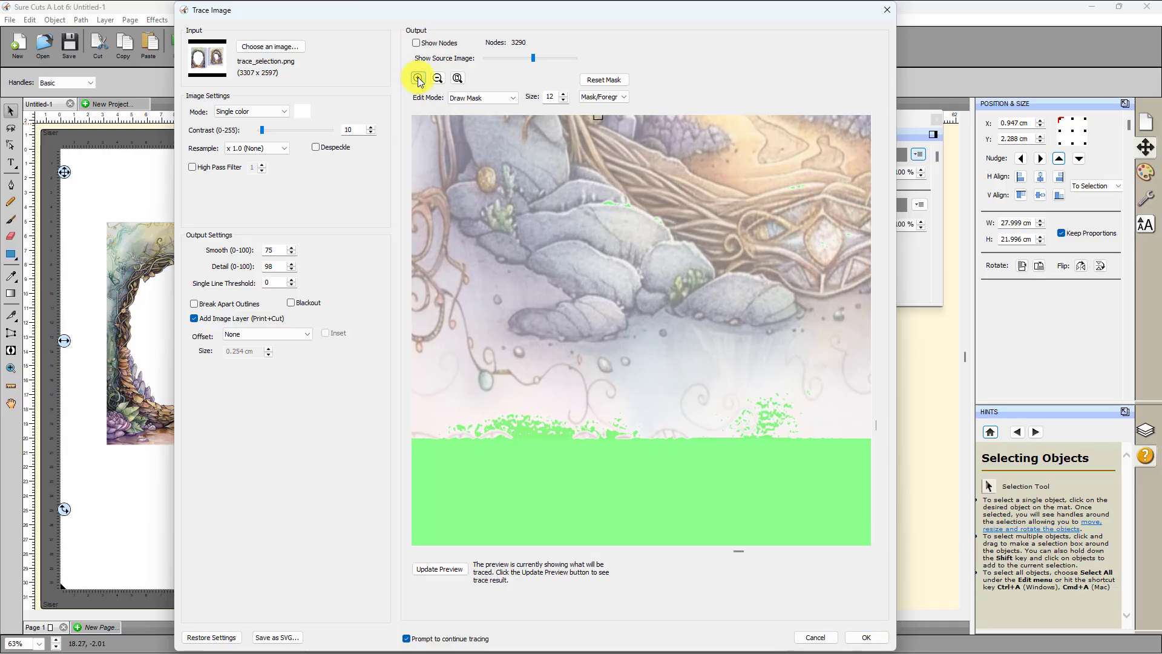
pyautogui.click(418, 78)
pyautogui.click(418, 77)
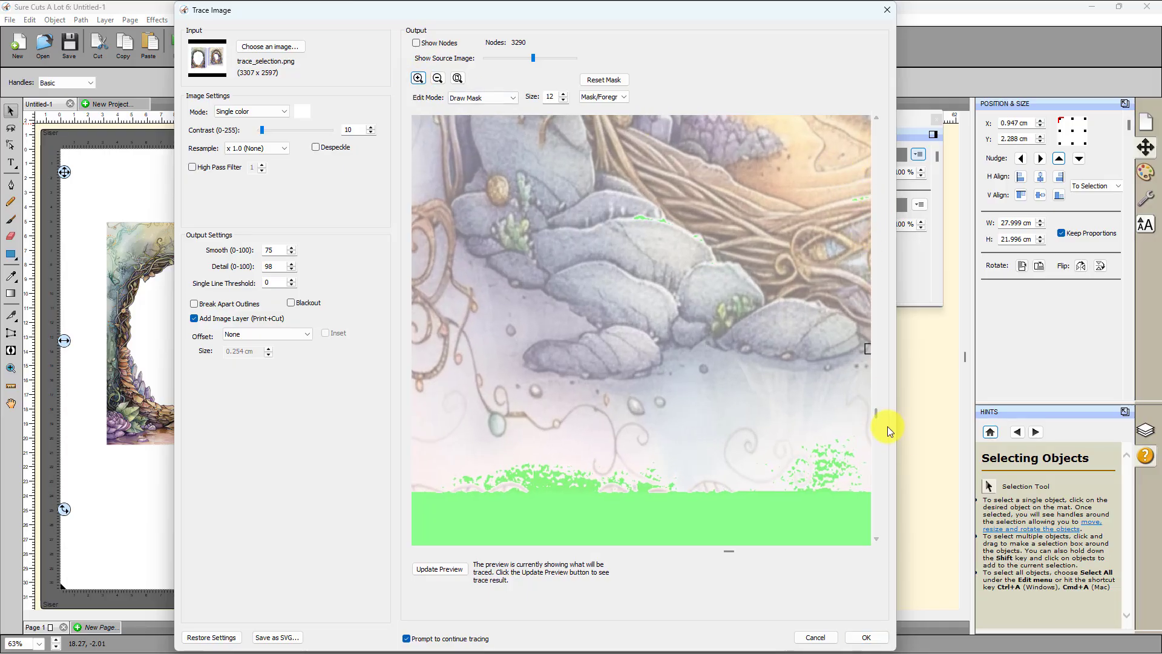
pyautogui.scroll(-3, 873, 409)
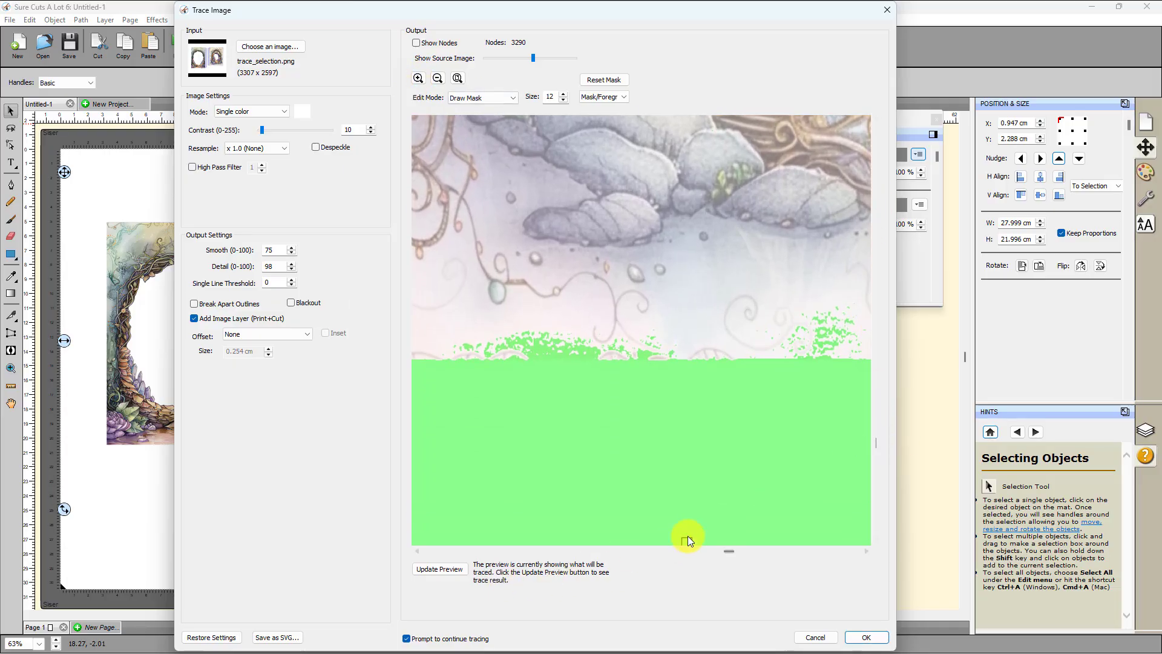
pyautogui.moveTo(729, 554); pyautogui.dragTo(762, 548)
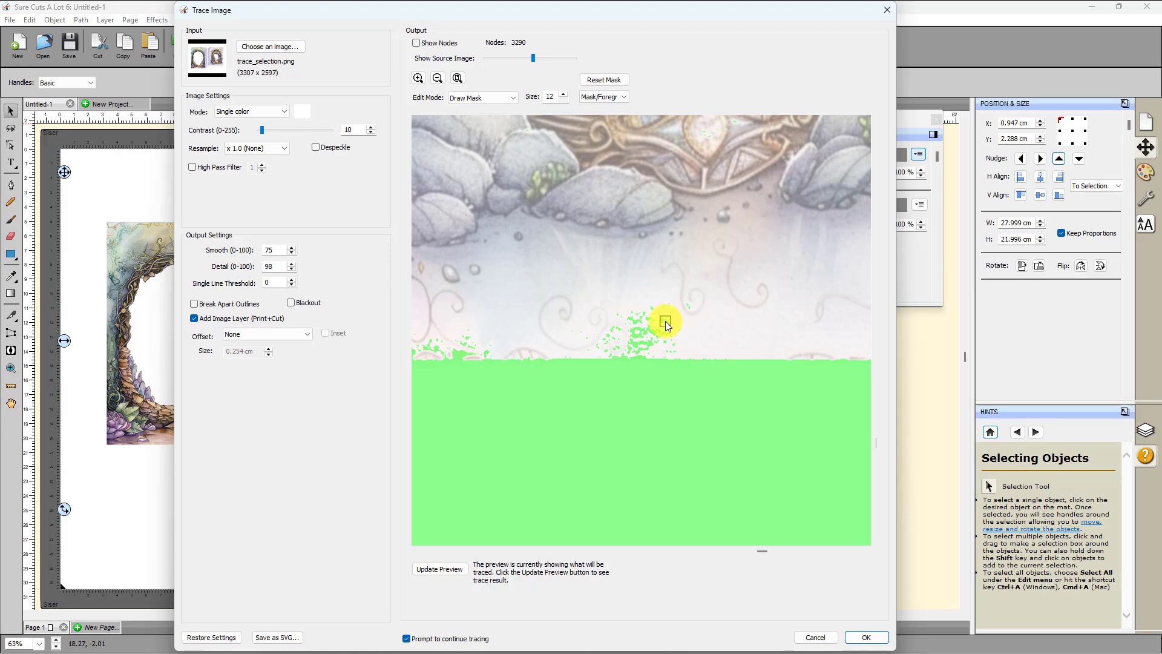
pyautogui.click(453, 571)
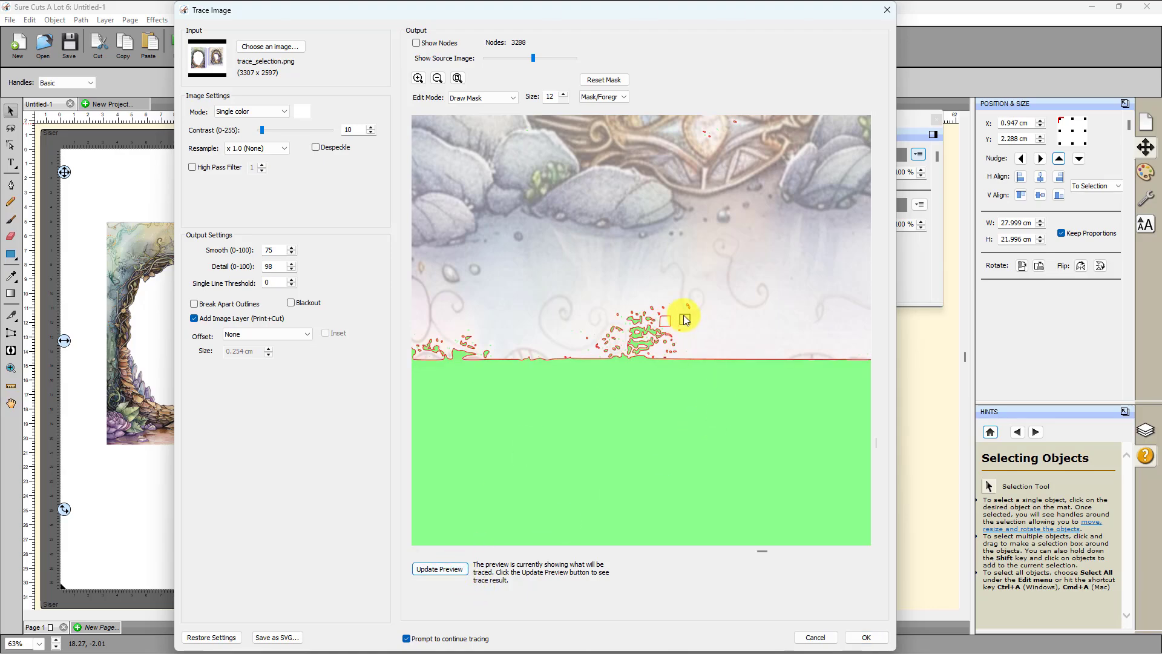
# Step: Paint over the stray speck clusters along the right panel's bottom edge with a size 14 Background mask, updating the preview
pyautogui.click(624, 97)
pyautogui.click(607, 115)
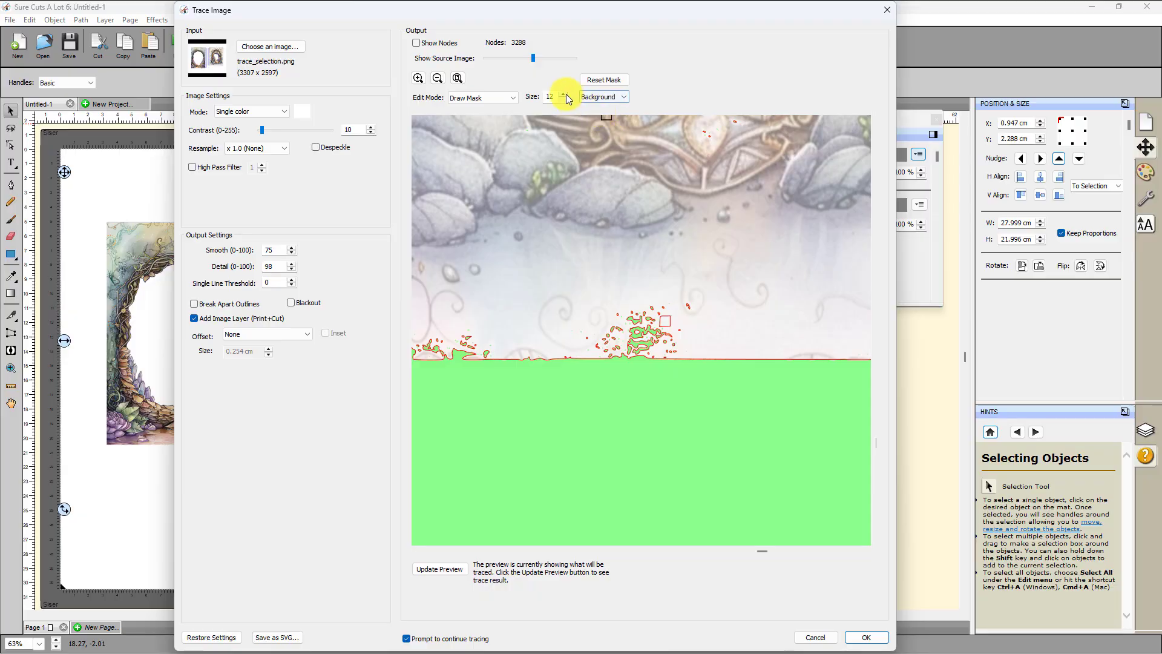
pyautogui.click(564, 94)
pyautogui.moveTo(666, 318)
pyautogui.mouseDown()
pyautogui.moveTo(629, 336)
pyautogui.moveTo(668, 332)
pyautogui.moveTo(605, 340)
pyautogui.moveTo(669, 340)
pyautogui.moveTo(657, 353)
pyautogui.moveTo(424, 343)
pyautogui.moveTo(471, 343)
pyautogui.mouseUp()
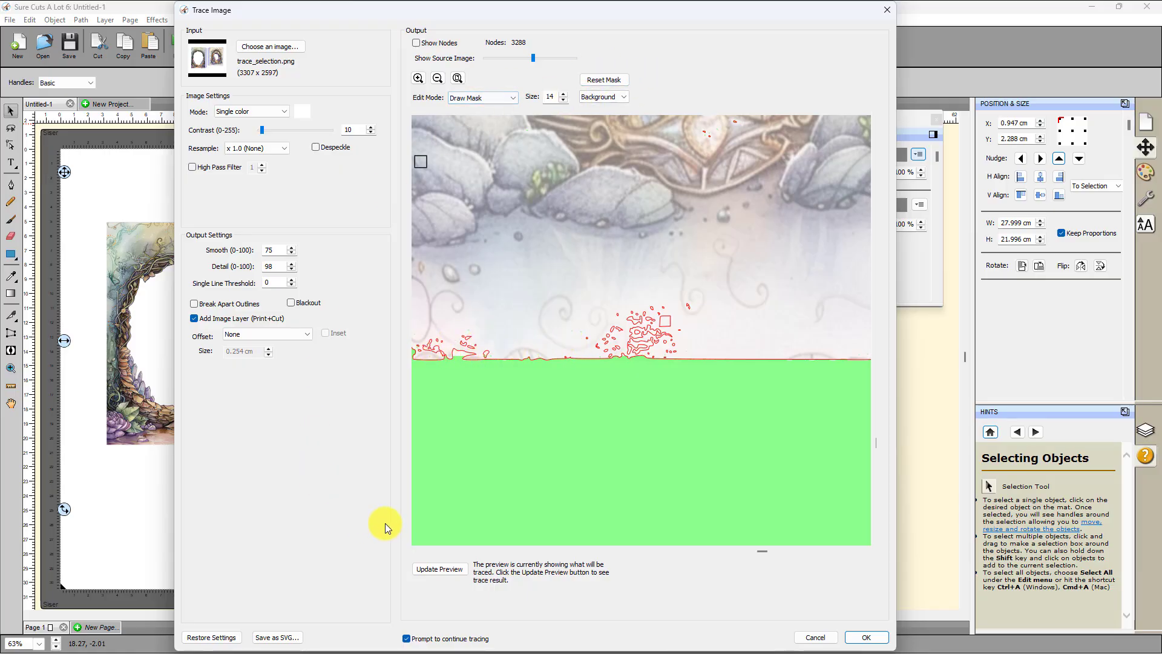
pyautogui.click(437, 568)
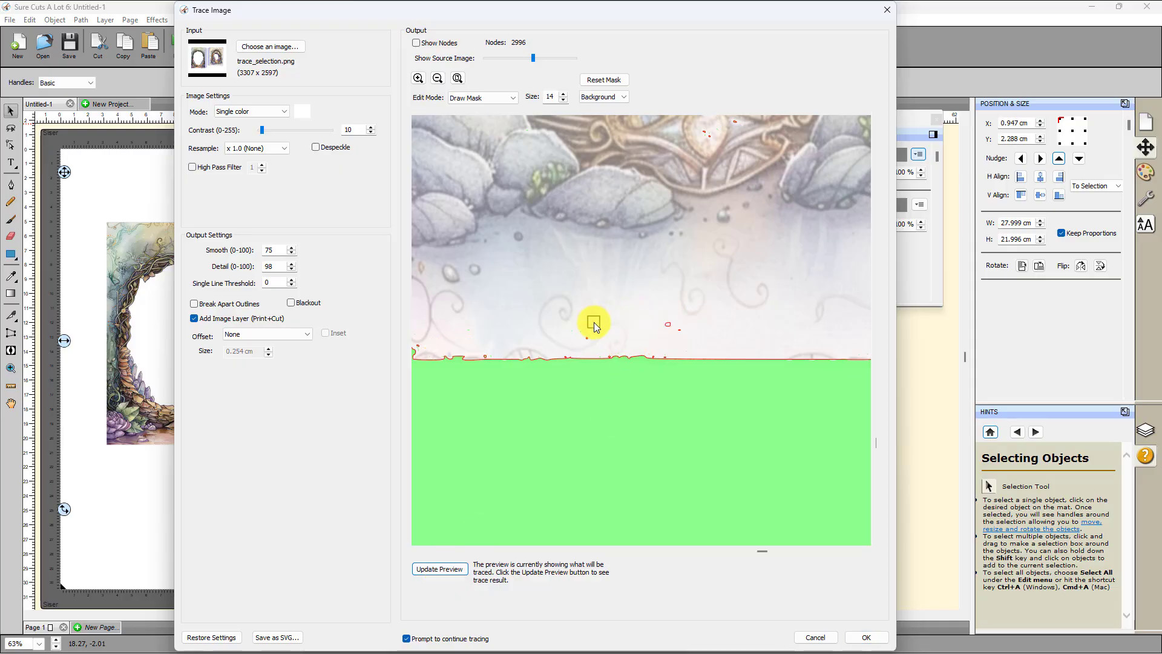
pyautogui.click(673, 349)
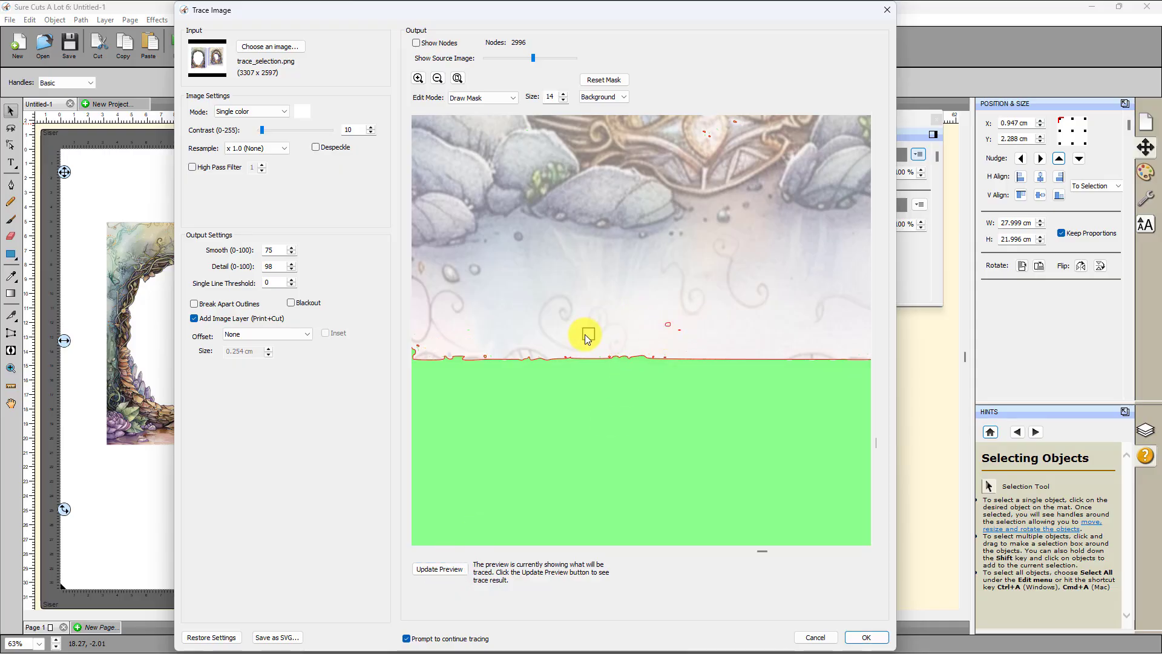
pyautogui.click(441, 569)
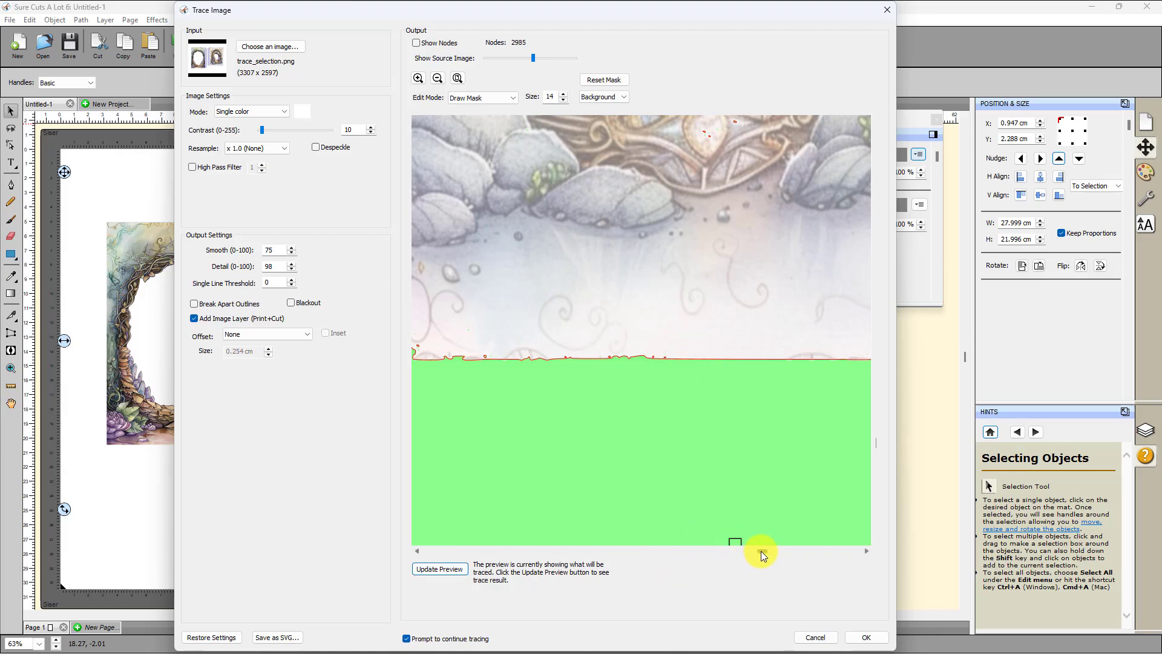
pyautogui.moveTo(761, 552); pyautogui.dragTo(711, 552)
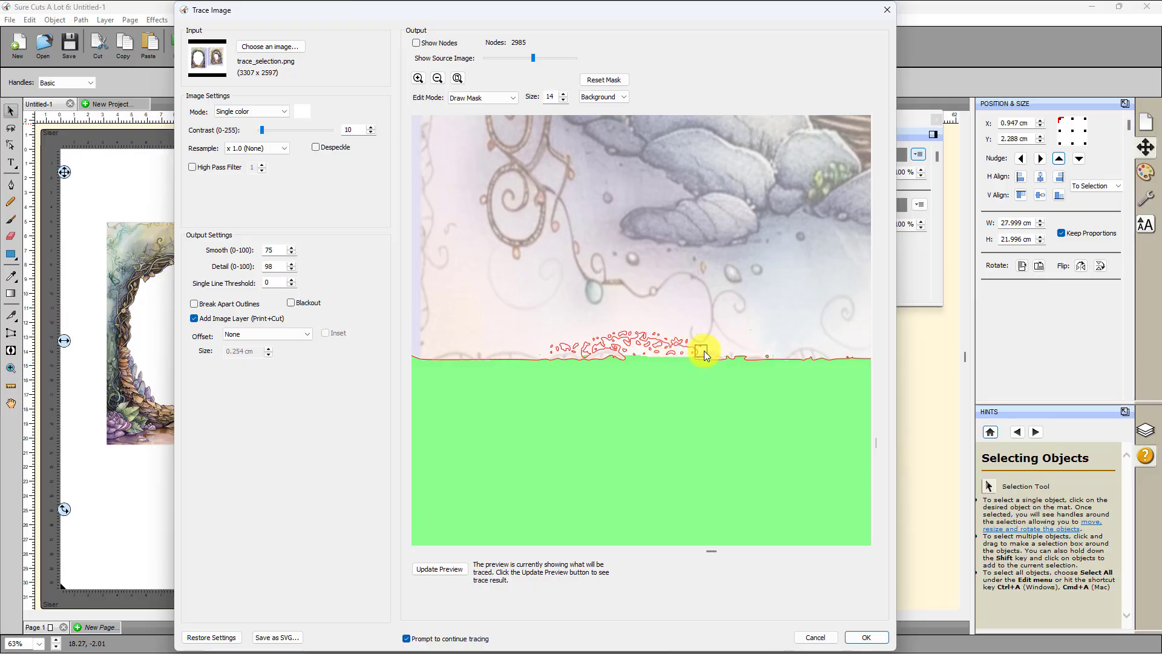
pyautogui.click(450, 571)
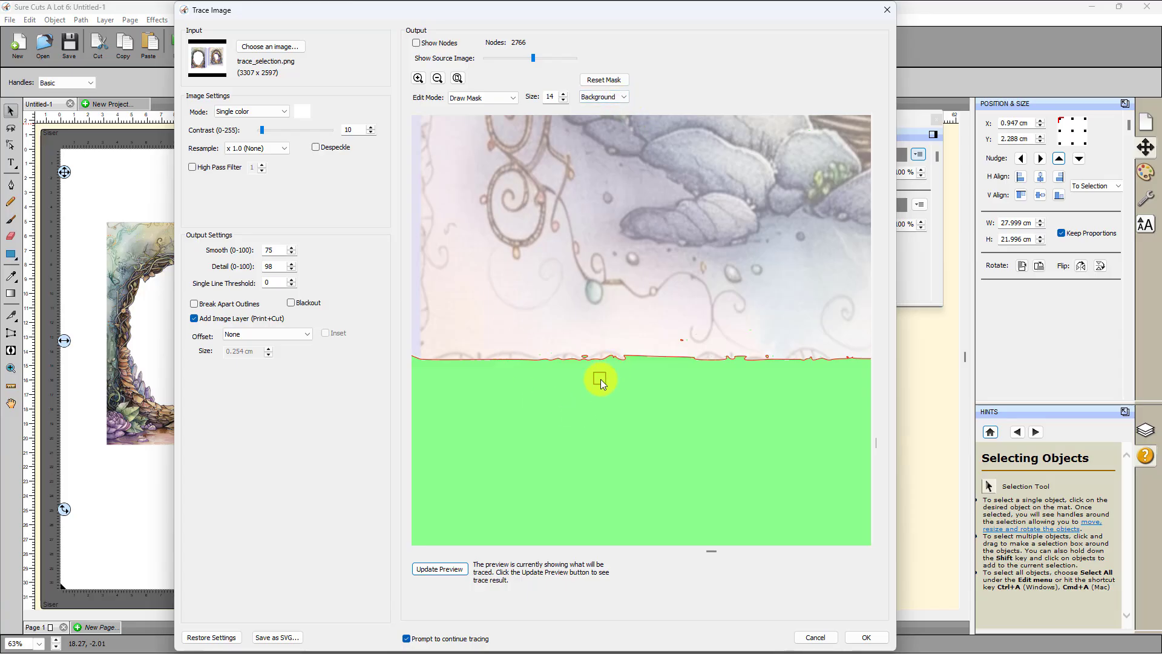
# Step: Paint a small Background test patch in the green area below the right panel, then remove it with Mask/Foreground and update the preview
pyautogui.moveTo(609, 385); pyautogui.dragTo(612, 391)
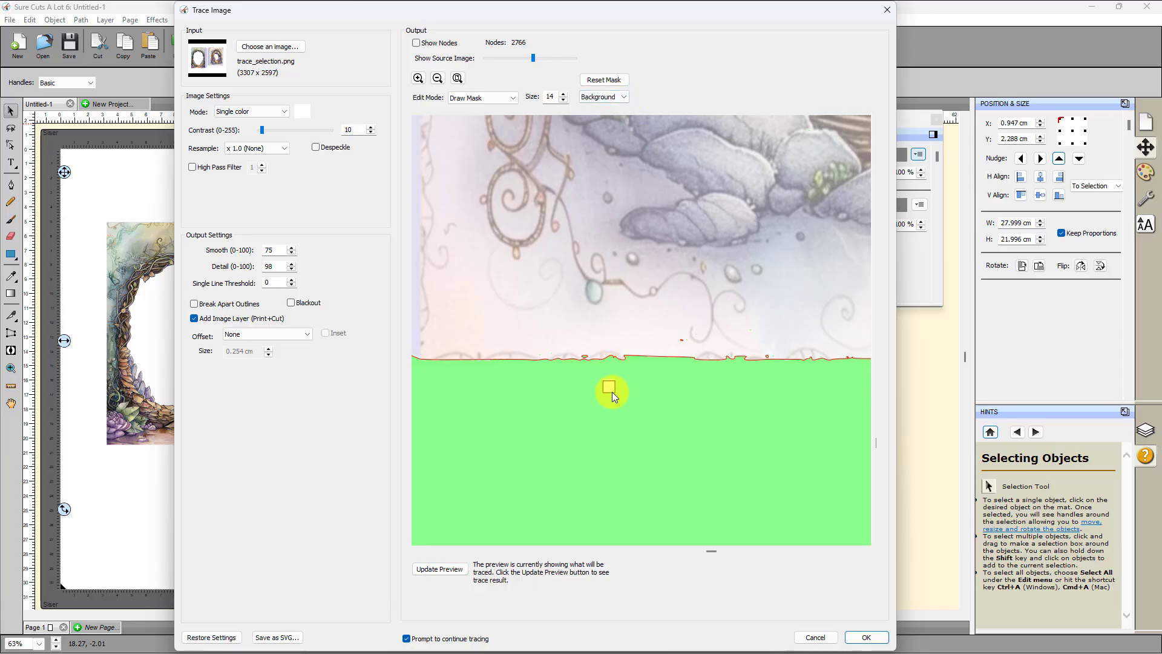
pyautogui.click(440, 569)
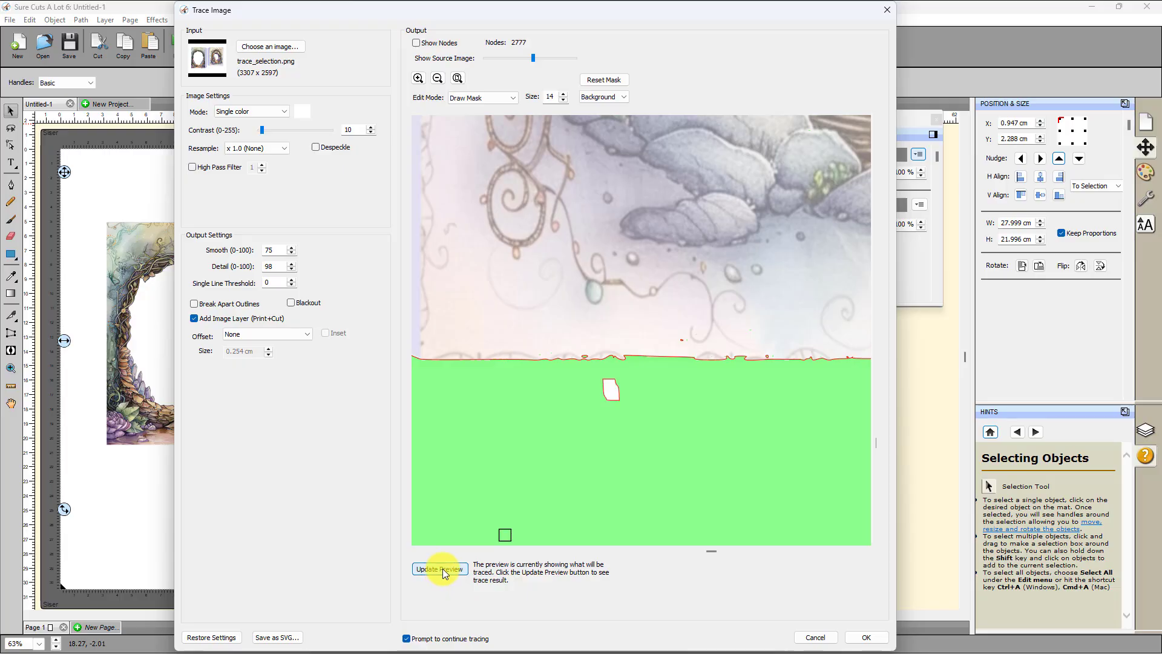
pyautogui.click(623, 96)
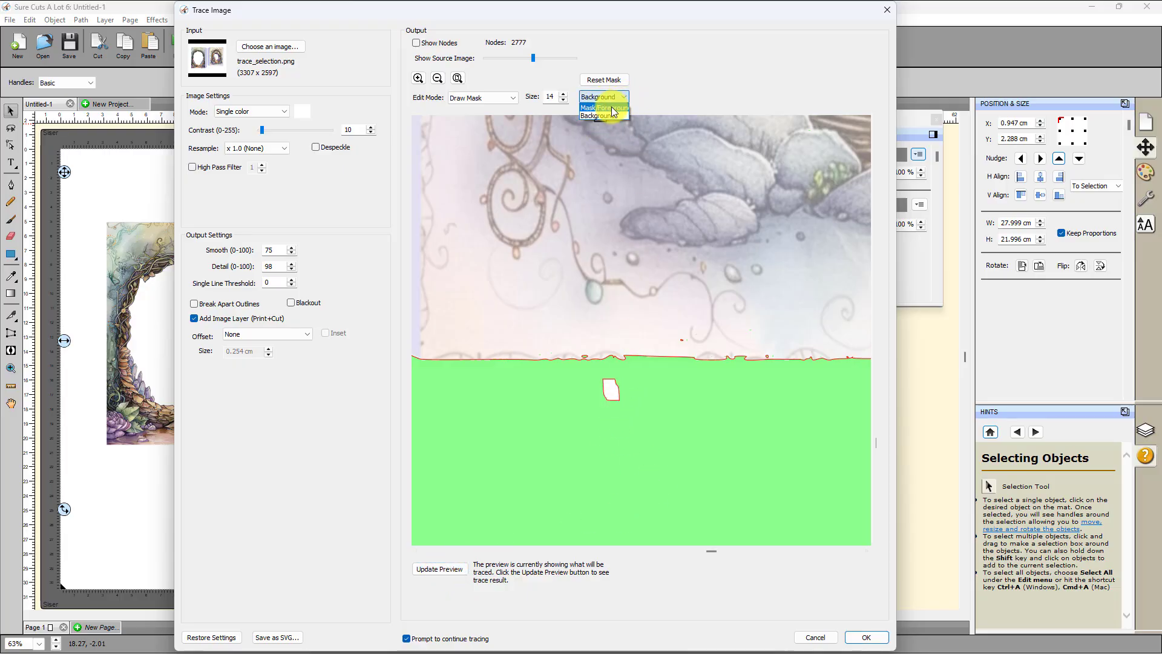
pyautogui.click(614, 109)
pyautogui.moveTo(608, 385); pyautogui.dragTo(620, 387)
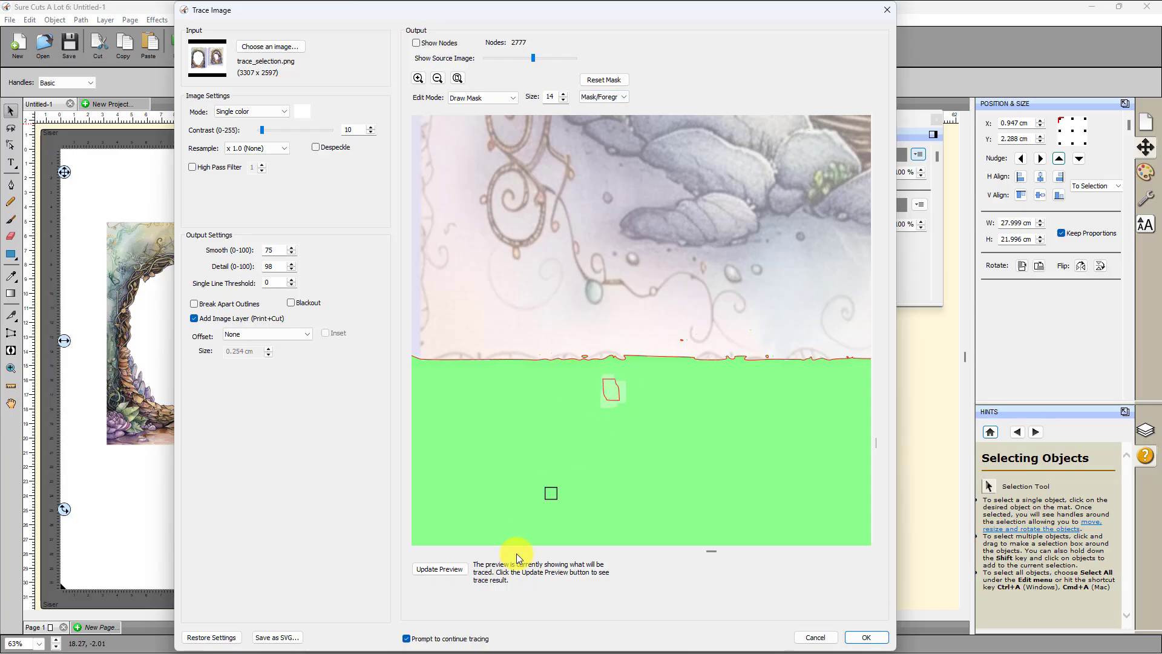
pyautogui.click(440, 568)
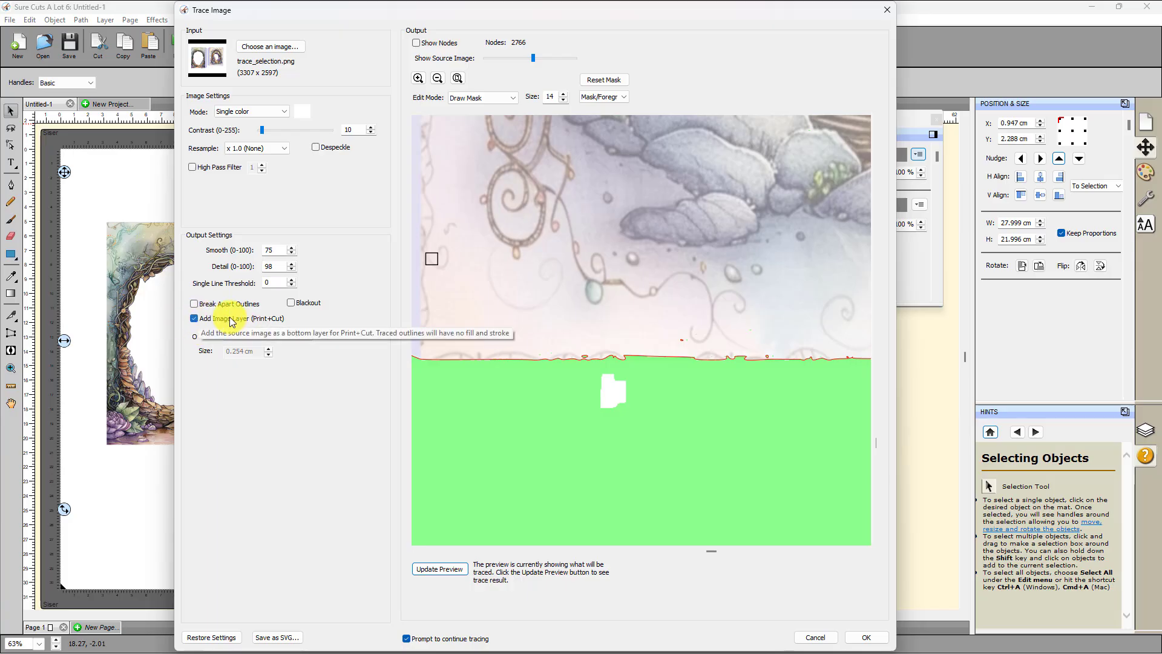
# Step: Accept the trace of both panels and decline to continue tracing more layers
pyautogui.click(462, 79)
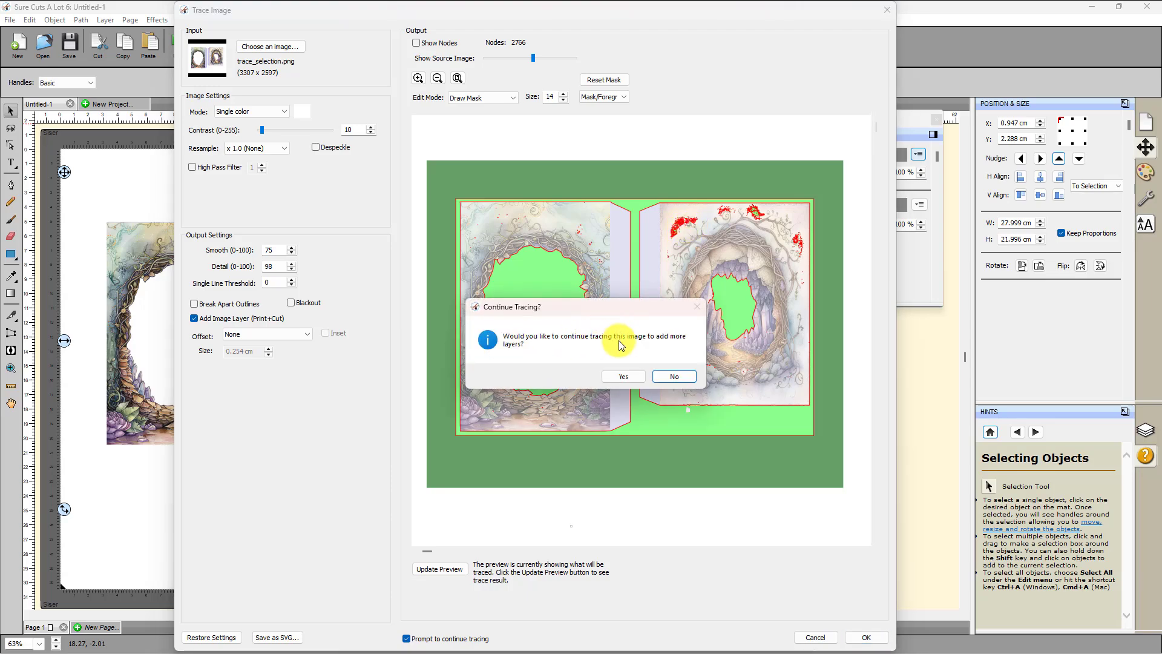
pyautogui.click(675, 378)
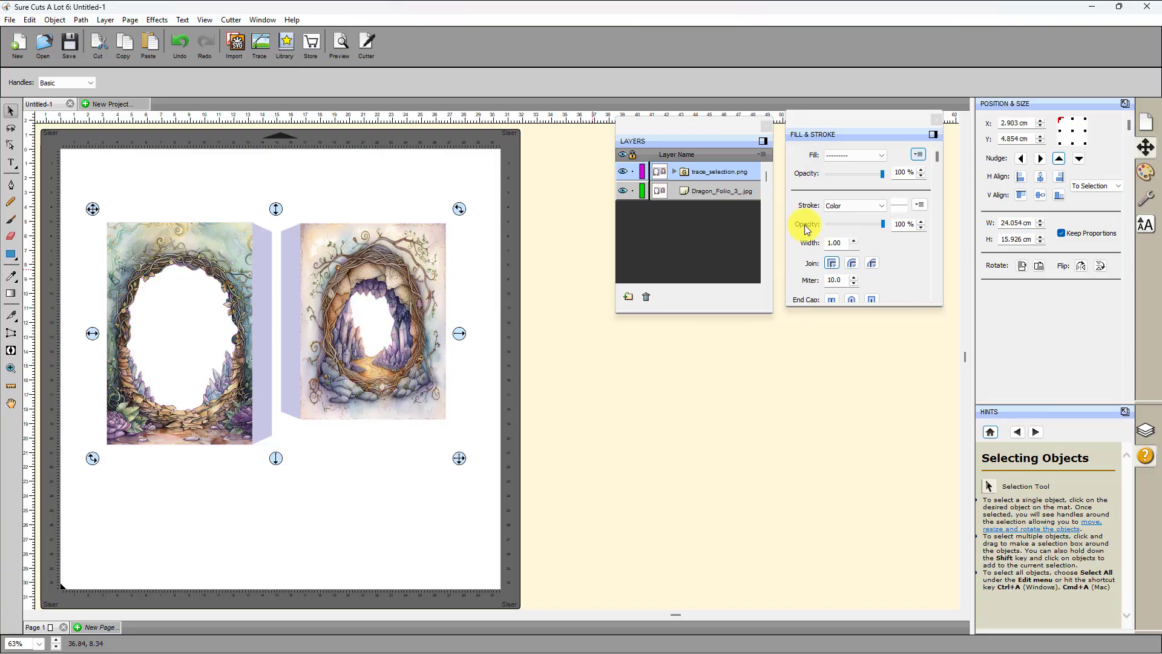
# Step: Expand the trace_selection.png group to check its Cut and Print layers, and delete the original Dragon_Folio_3_.jpg layer
pyautogui.click(699, 194)
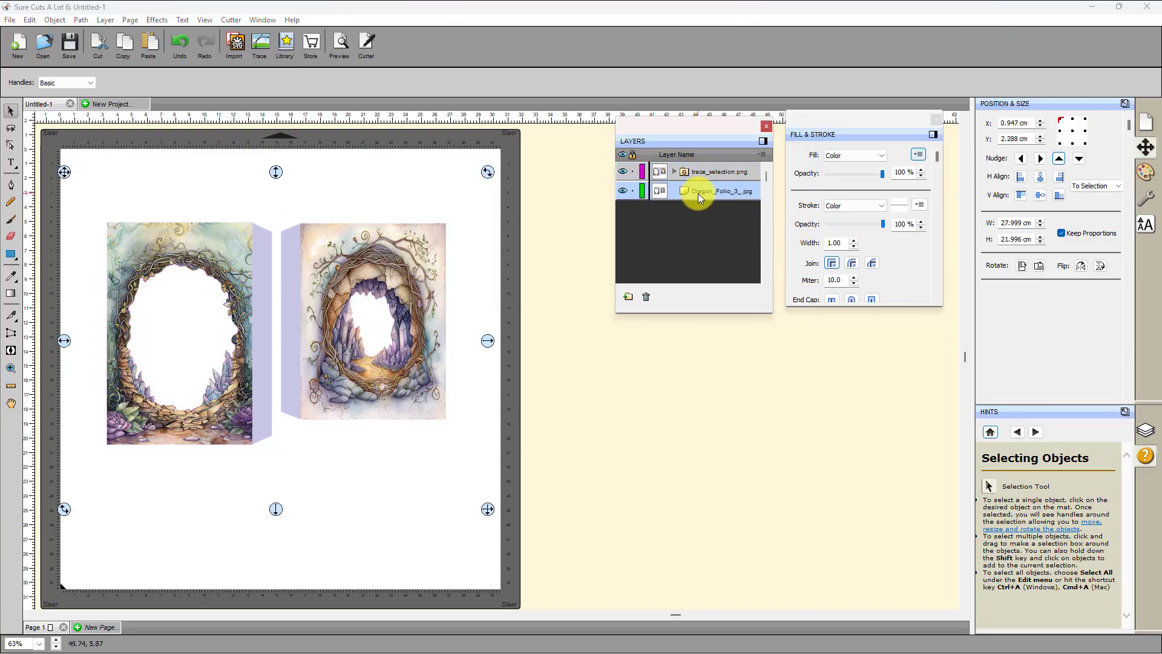
pyautogui.click(699, 172)
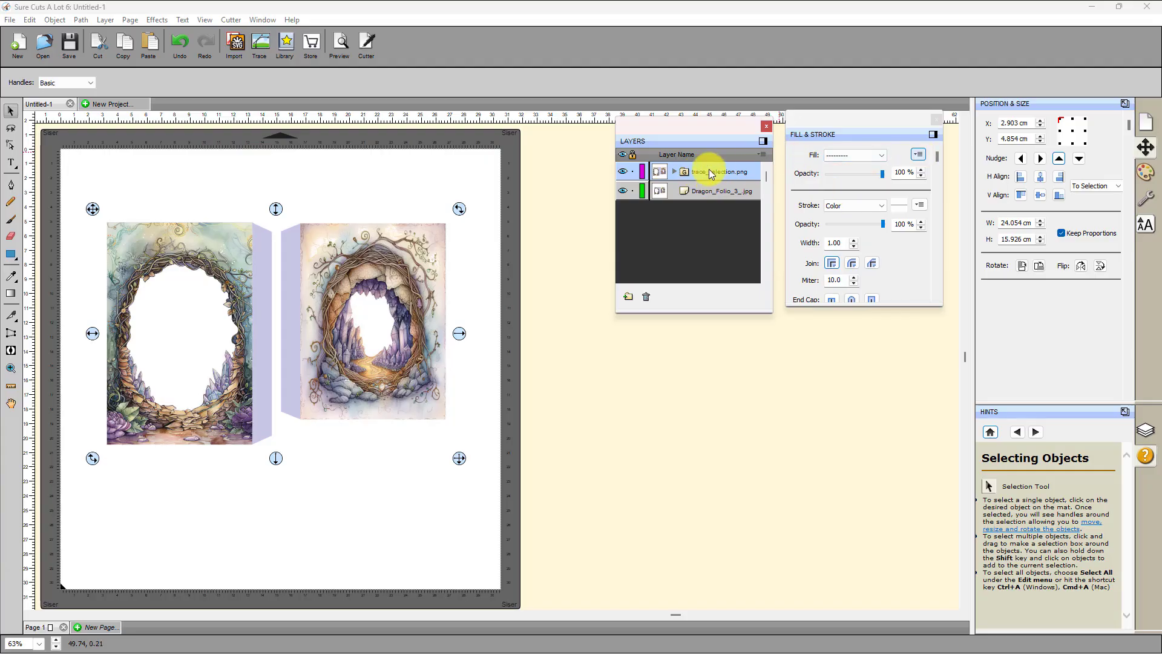
pyautogui.click(668, 173)
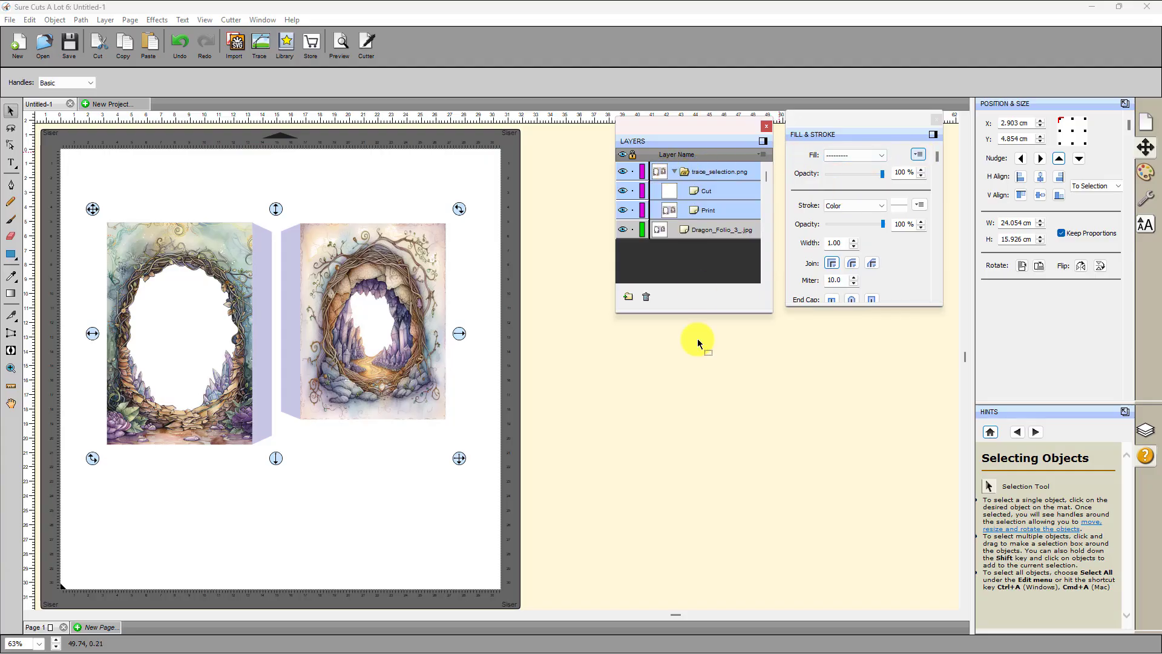
pyautogui.click(564, 331)
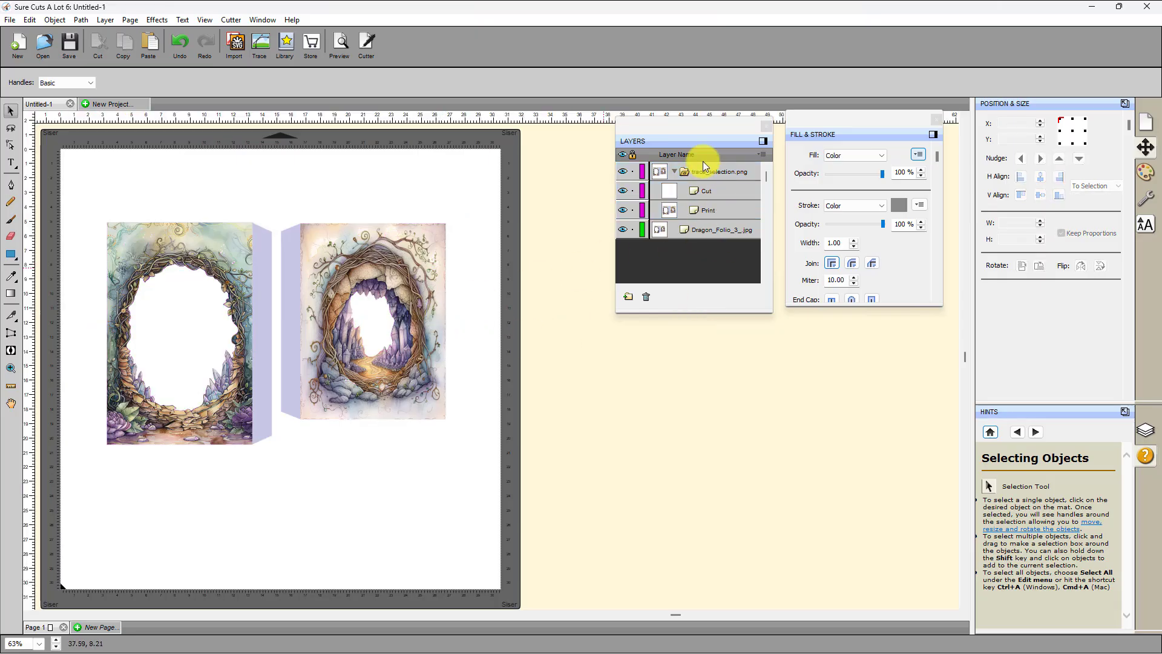
pyautogui.click(710, 210)
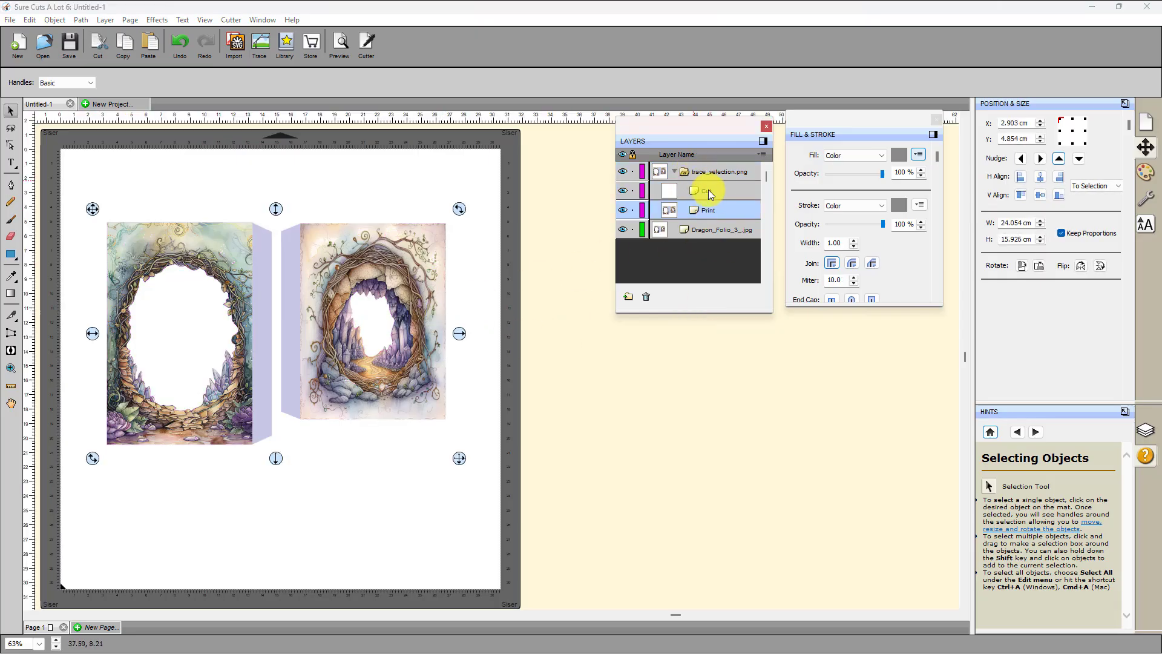
pyautogui.click(698, 230)
pyautogui.click(646, 297)
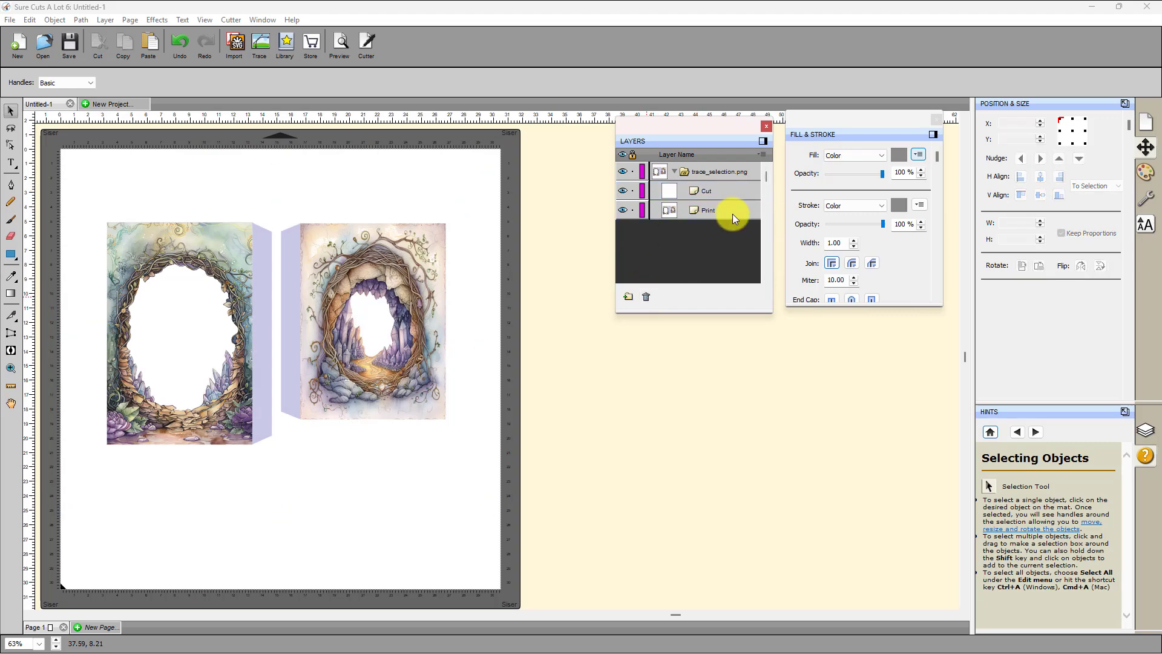
# Step: Ungroup the traced artwork so that the Cut and Print layers are separate
pyautogui.click(702, 212)
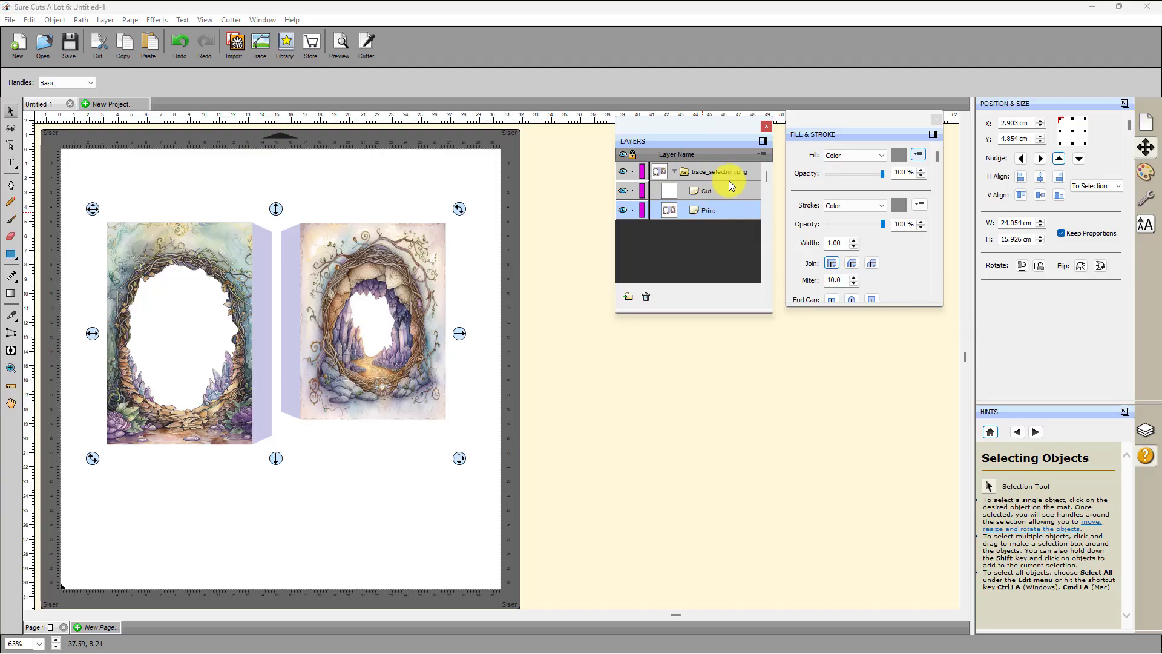
pyautogui.click(716, 190)
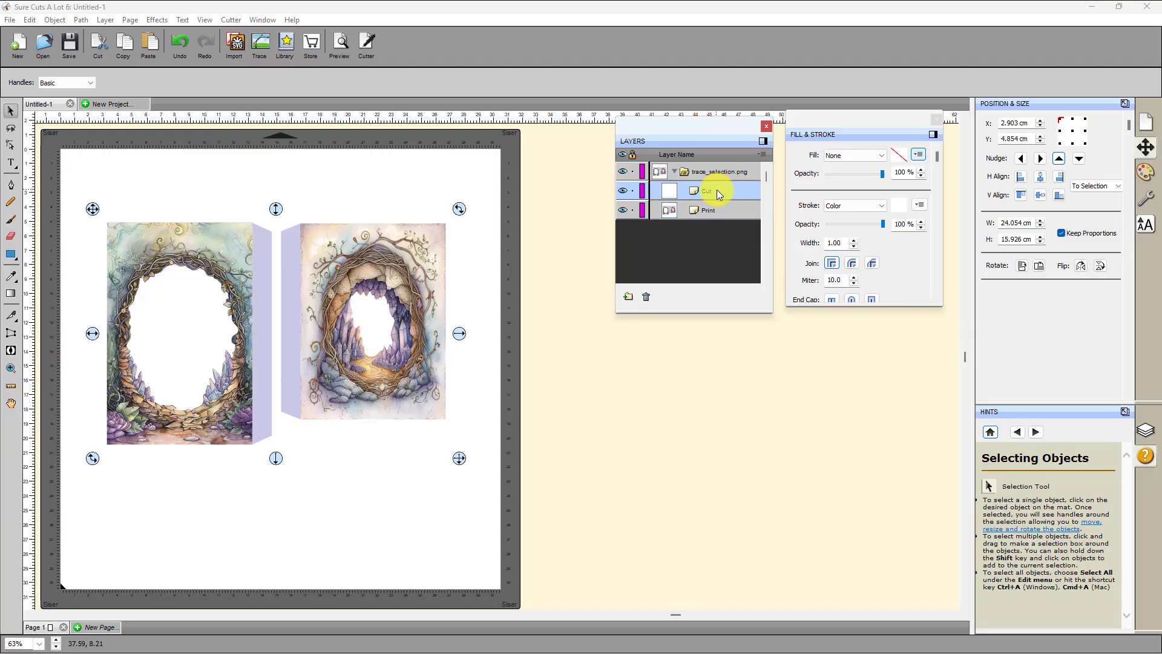
pyautogui.click(616, 365)
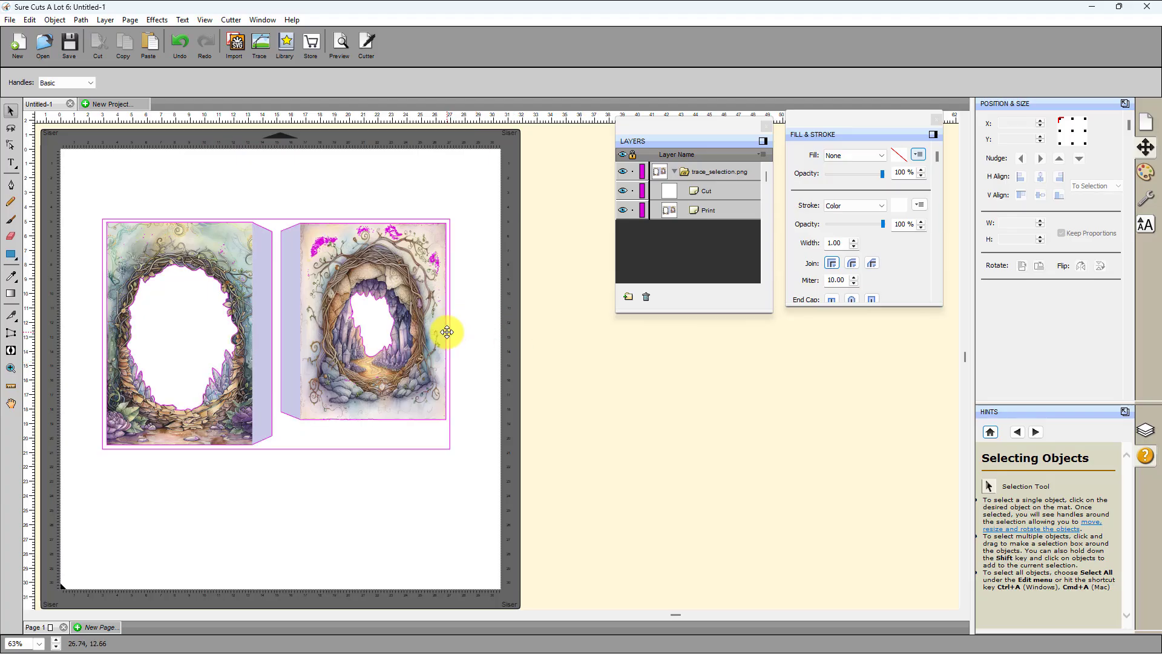
pyautogui.click(447, 332)
pyautogui.rightClick(447, 332)
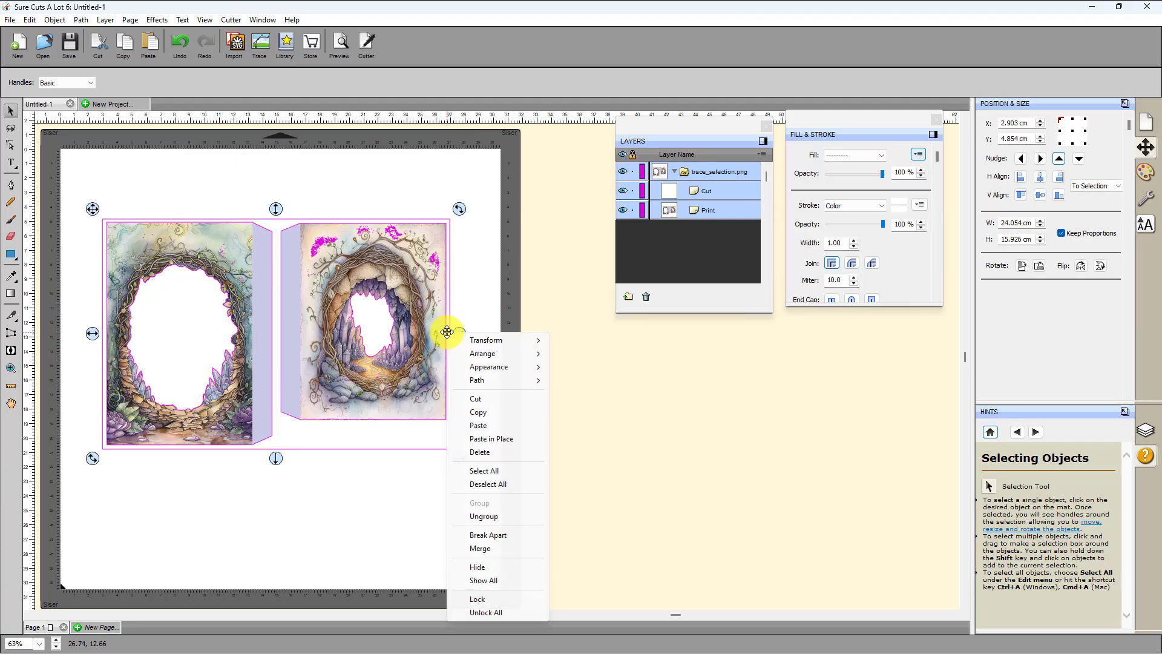
pyautogui.click(491, 517)
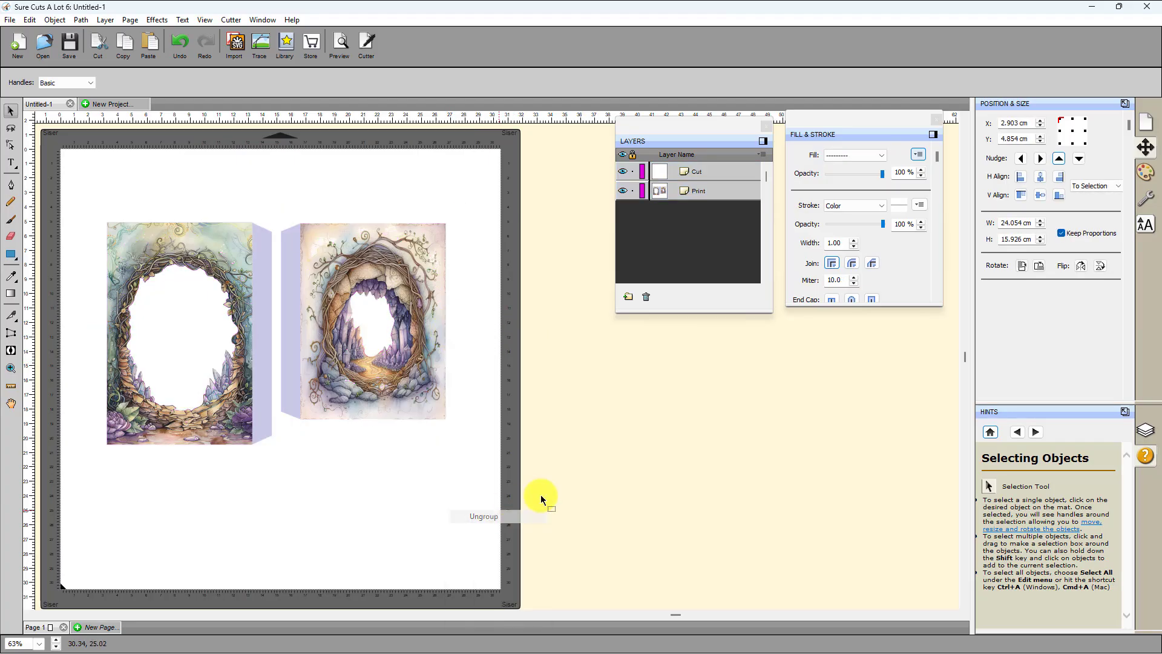
# Step: Lock and hide the Print layer, and set the Cut layer's stroke color to blue (0000FF)
pyautogui.click(632, 190)
pyautogui.click(623, 190)
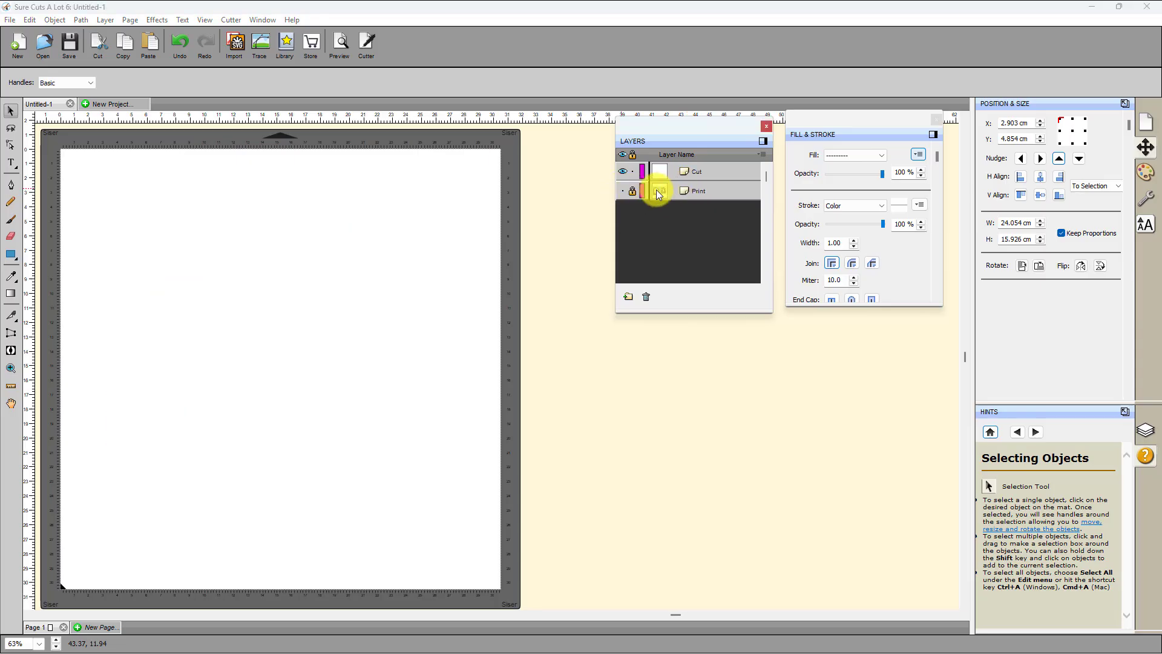
pyautogui.click(697, 172)
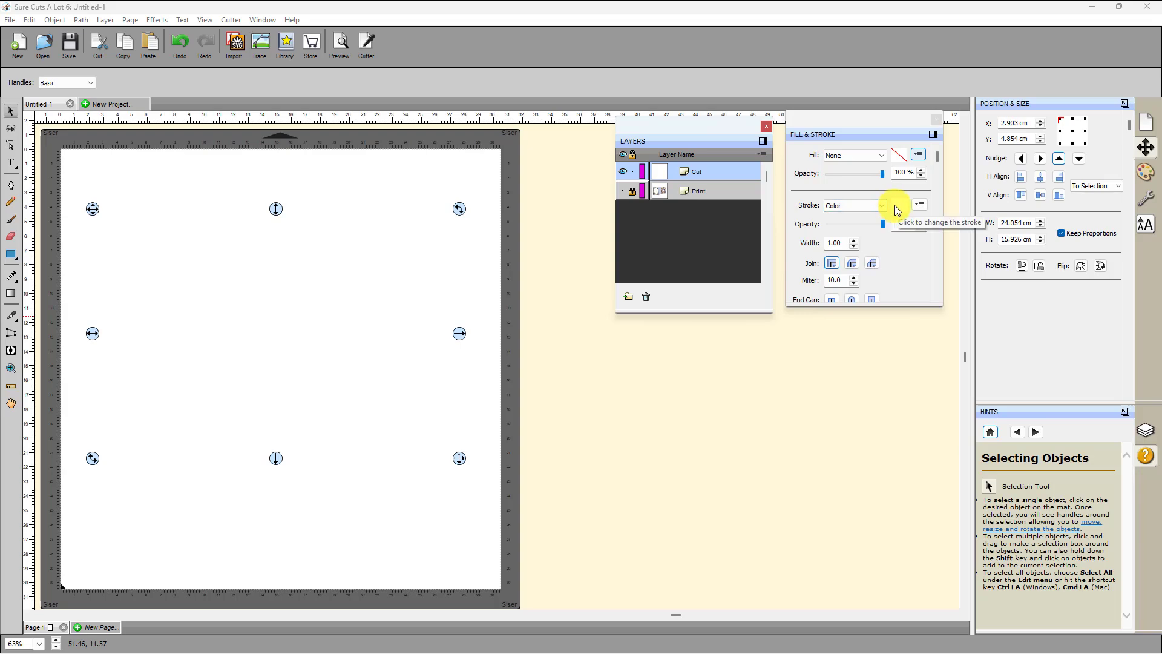
pyautogui.click(895, 205)
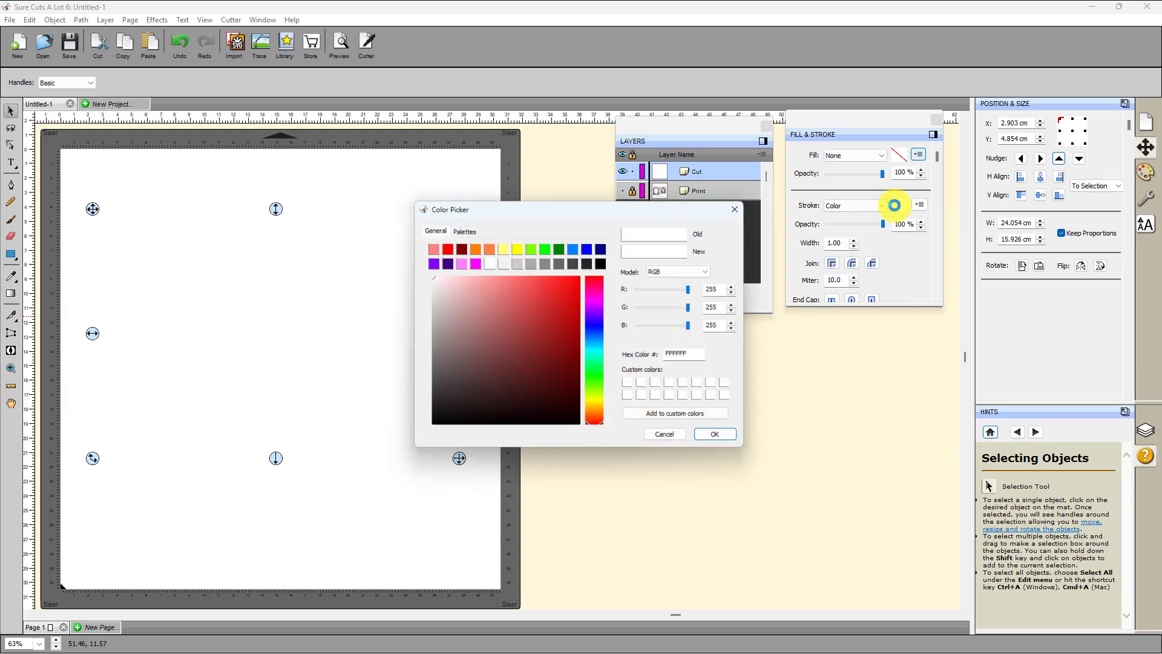
pyautogui.click(574, 247)
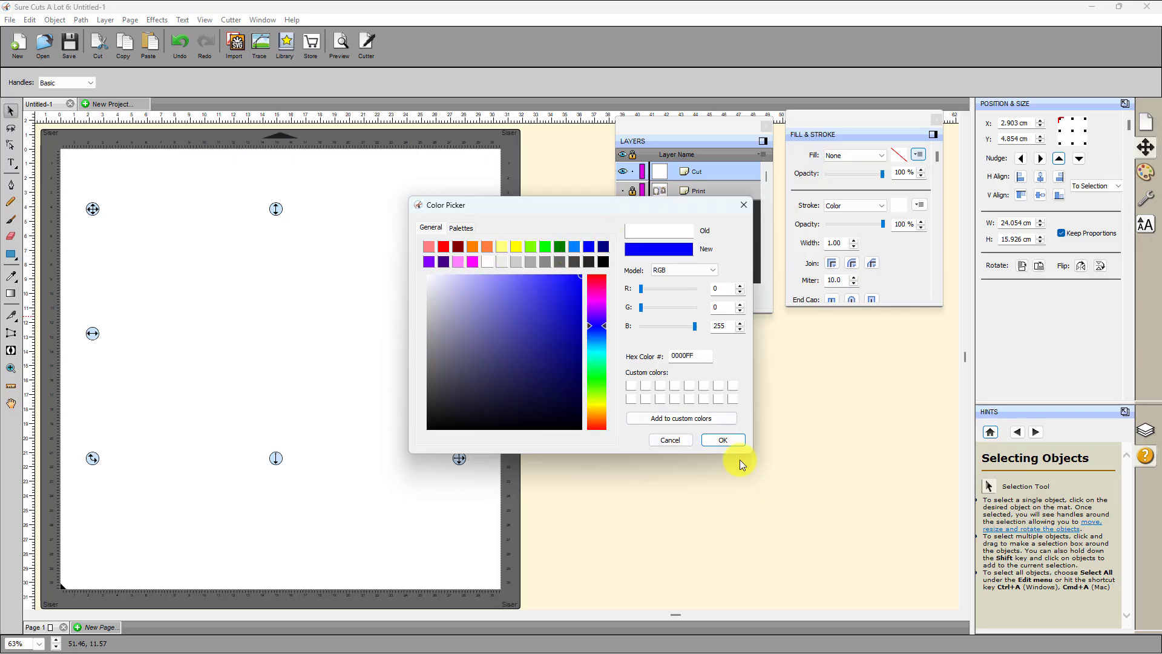
pyautogui.click(736, 440)
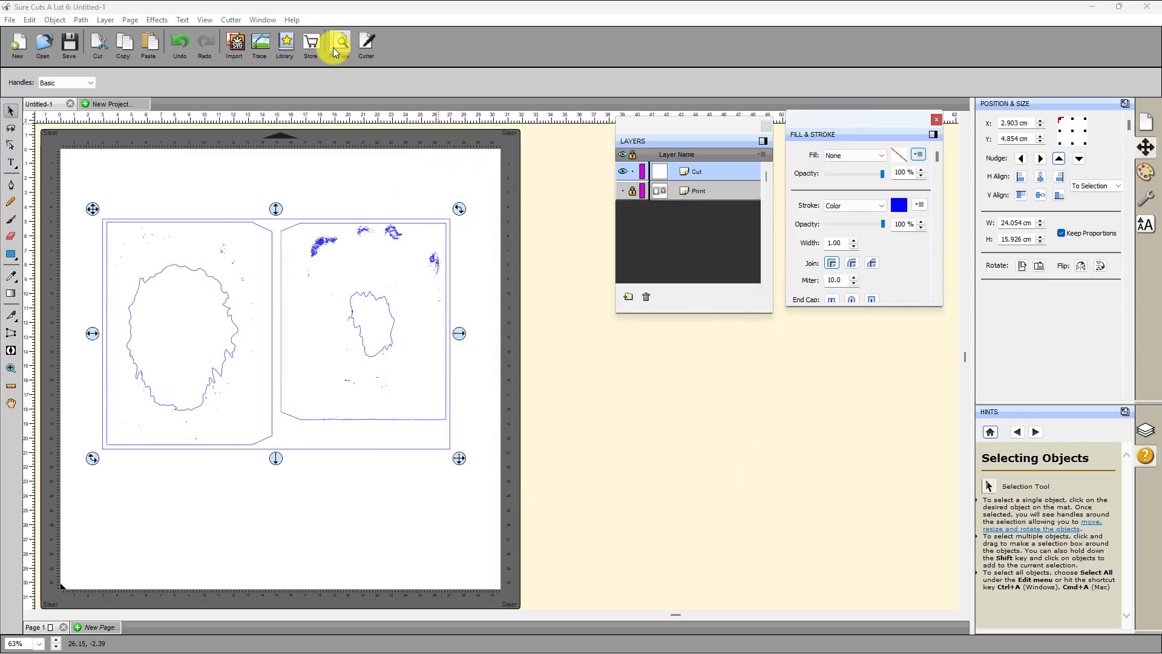
# Step: Preview the cut lines with the Print+Cut registration marks to look for stray cuts, and close the preview
pyautogui.click(341, 46)
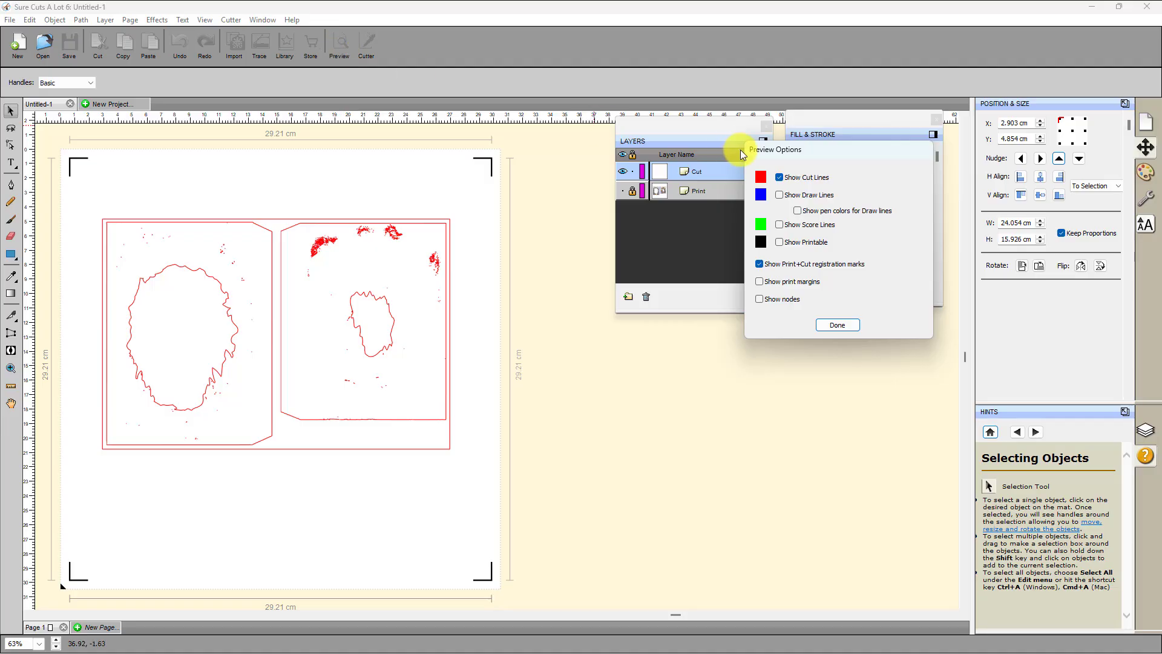
pyautogui.moveTo(822, 151); pyautogui.dragTo(634, 155)
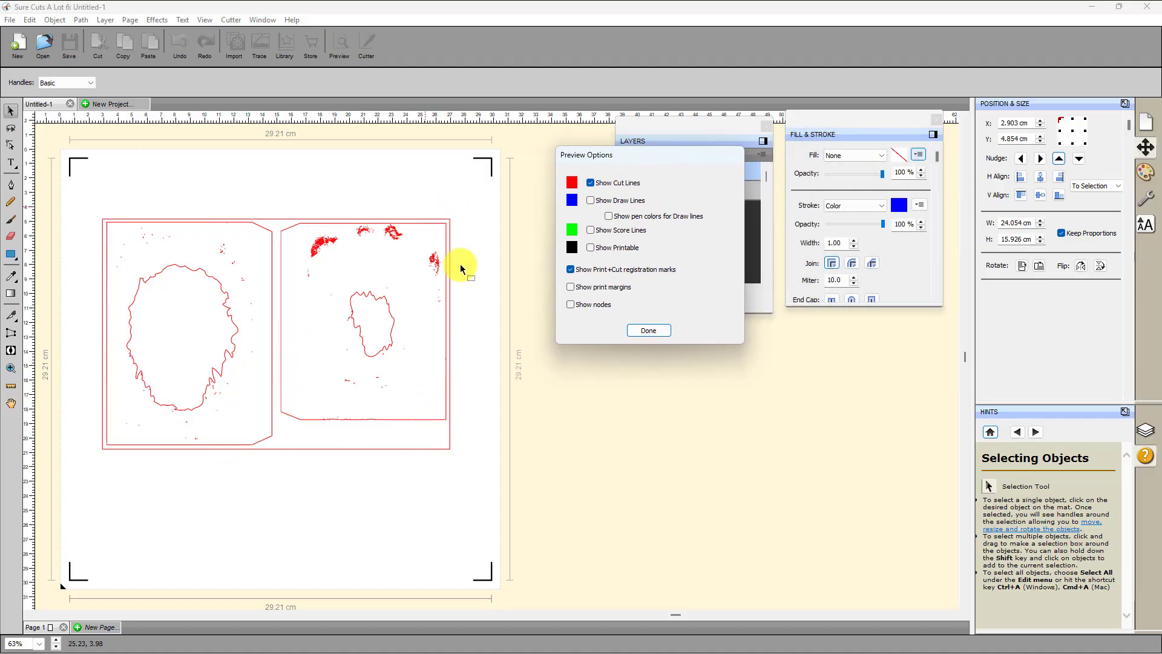
pyautogui.click(647, 331)
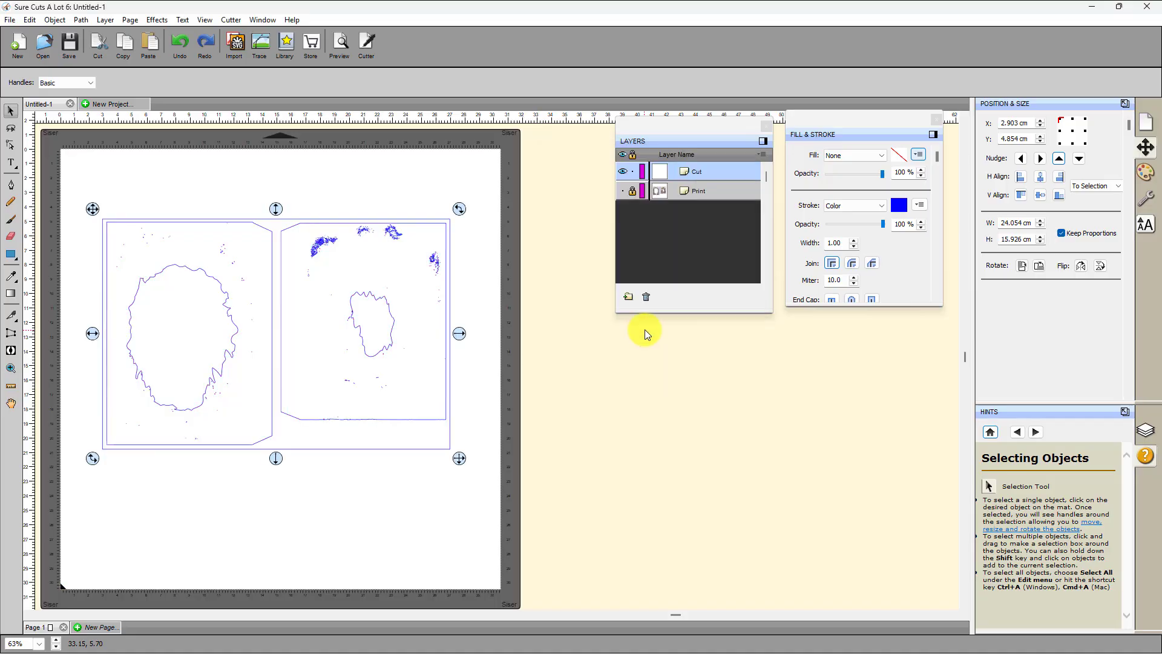
# Step: Break apart the Cut outlines and delete the outer rectangle that surrounds both panels
pyautogui.click(55, 20)
pyautogui.click(80, 129)
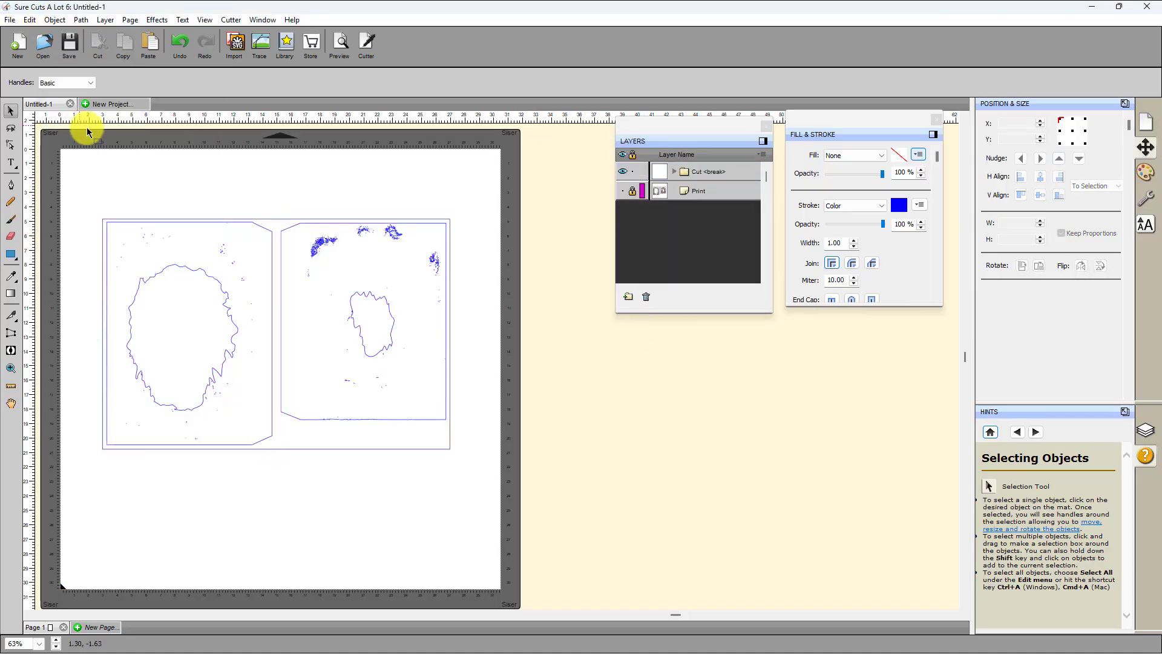
pyautogui.click(434, 449)
pyautogui.click(448, 466)
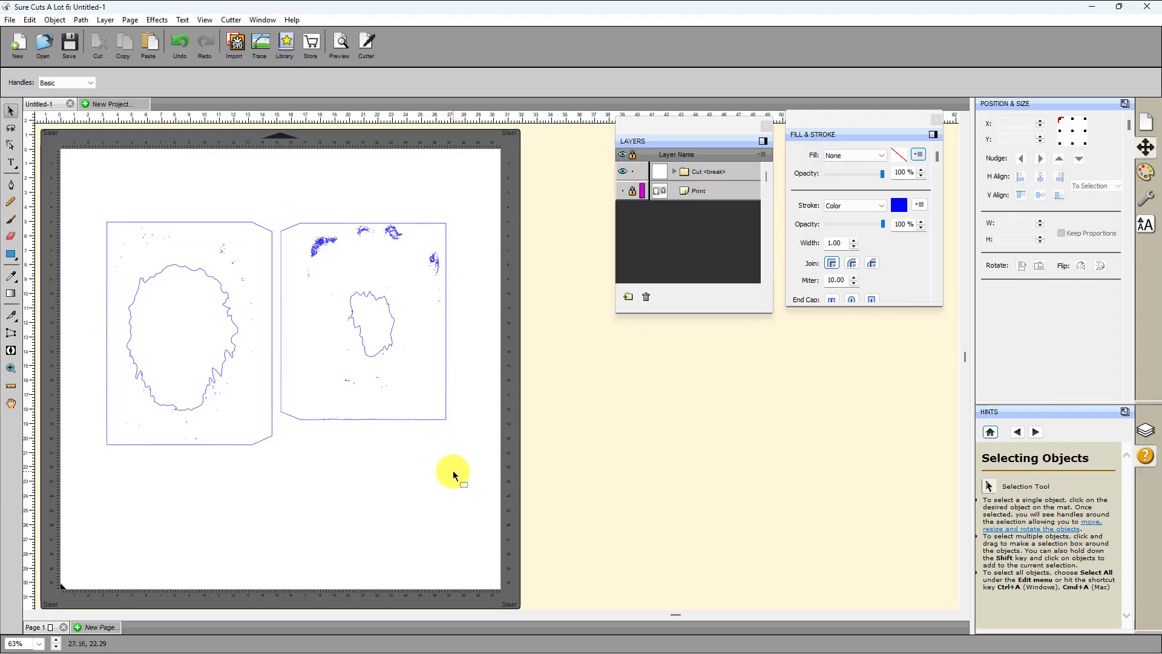
# Step: Delete the stray specks inside the right panel, keeping its border and the central opening outline
pyautogui.moveTo(303, 210); pyautogui.dragTo(488, 294)
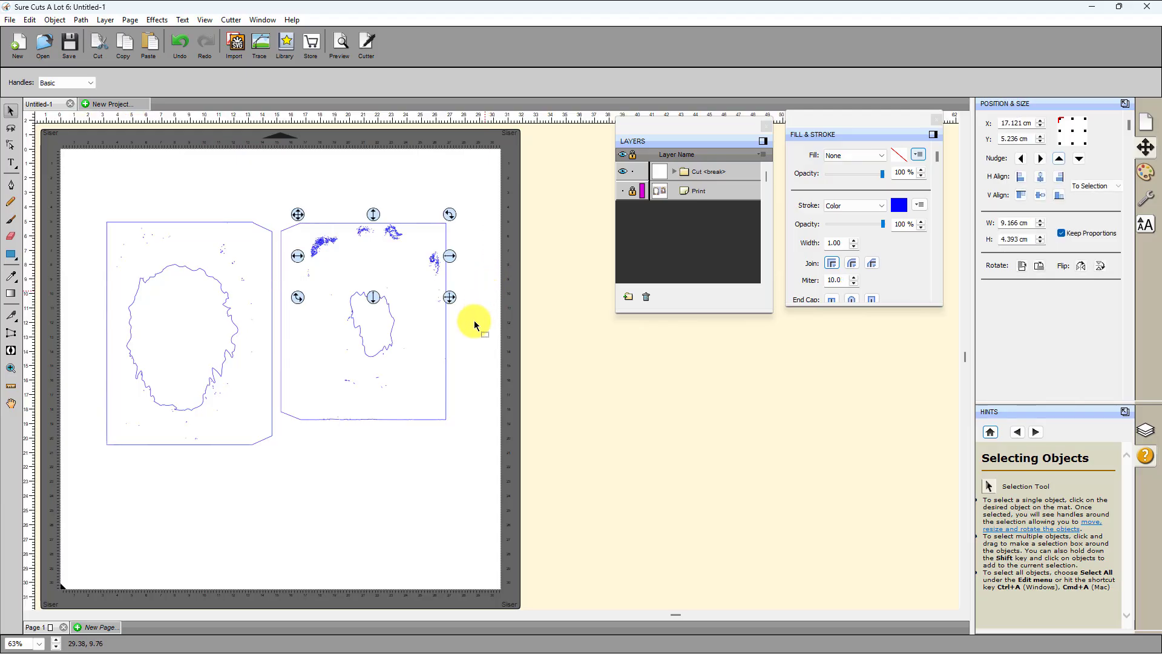
pyautogui.moveTo(482, 470); pyautogui.dragTo(381, 194)
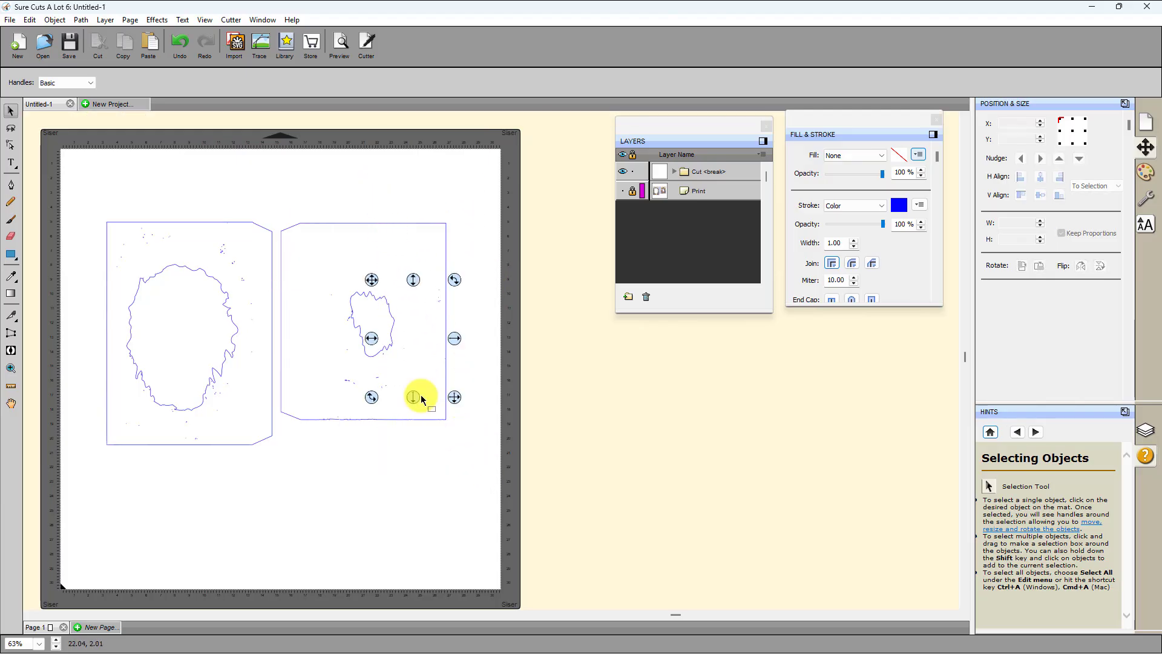
pyautogui.moveTo(466, 450); pyautogui.dragTo(312, 333)
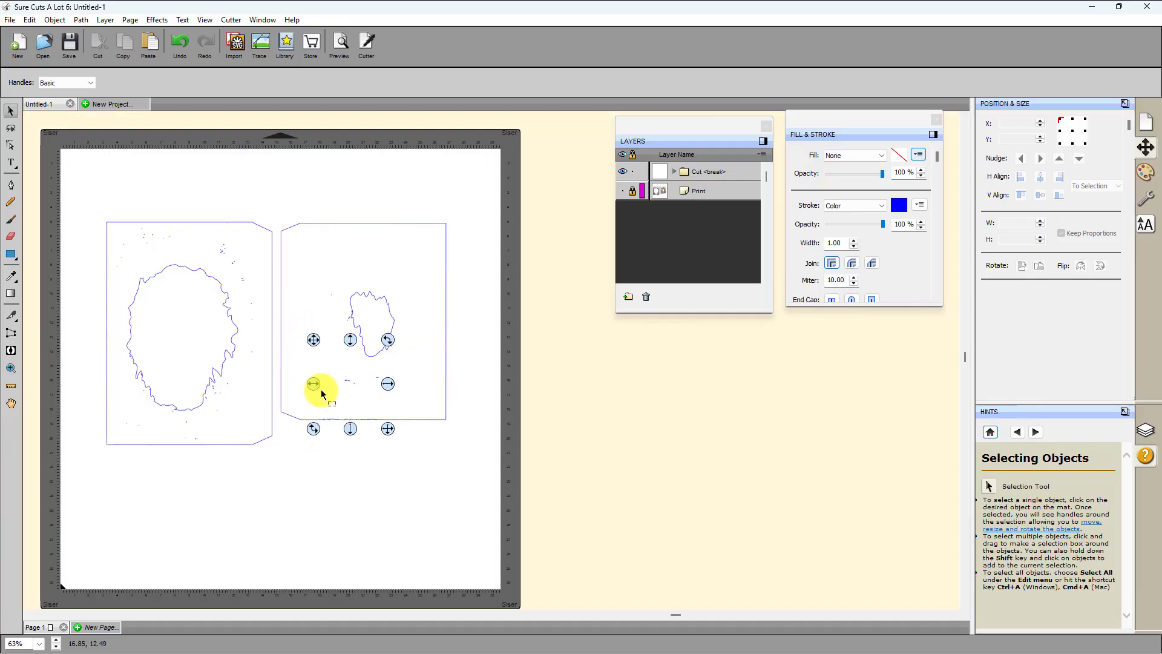
pyautogui.press('Delete')
pyautogui.moveTo(379, 485); pyautogui.dragTo(267, 200)
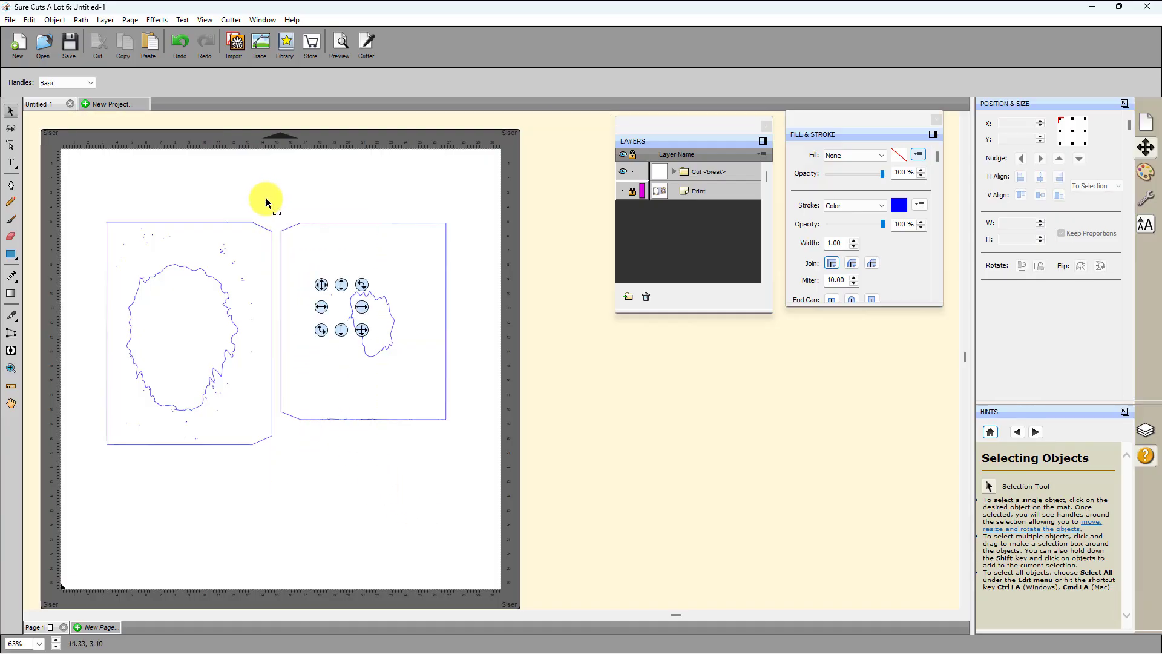
pyautogui.press('Delete')
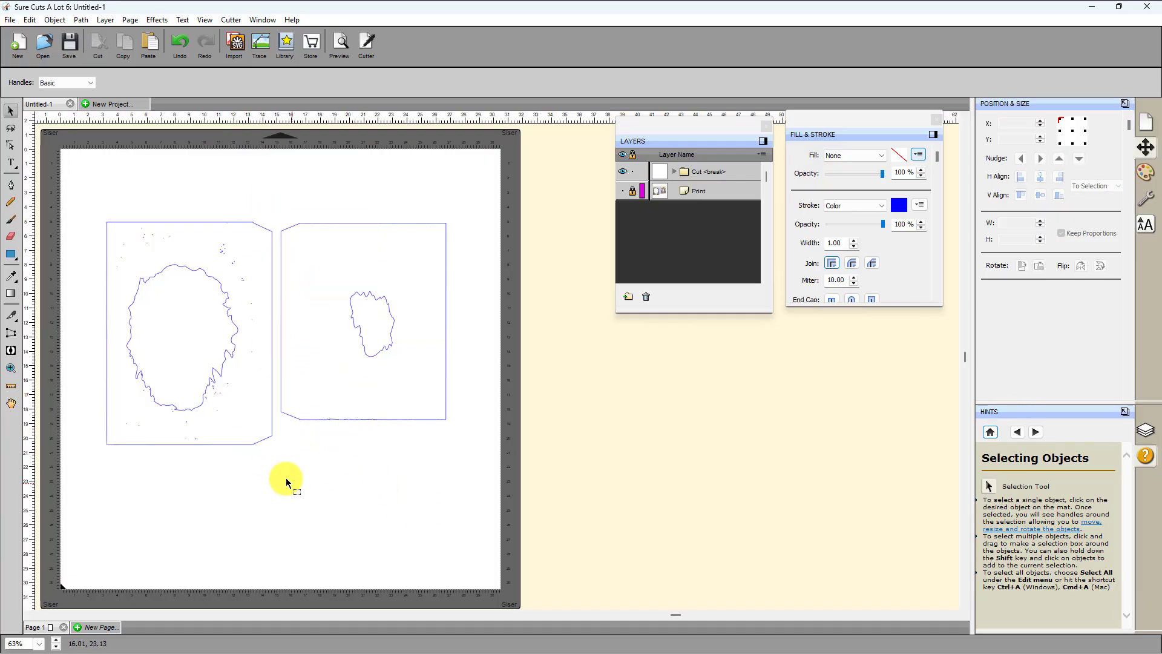
# Step: Delete the stray specks around the large opening in the left panel, keeping its border and opening outline
pyautogui.moveTo(286, 478); pyautogui.dragTo(194, 195)
pyautogui.press('Delete')
pyautogui.moveTo(273, 480); pyautogui.dragTo(88, 356)
pyautogui.press('Delete')
pyautogui.moveTo(83, 194); pyautogui.dragTo(223, 321)
pyautogui.press('Delete')
pyautogui.moveTo(305, 504); pyautogui.dragTo(73, 278)
pyautogui.press('Delete')
# Step: Straighten the right panel's jagged bottom edge by deleting the surplus nodes between its corners with the Edit Tool
pyautogui.click(11, 368)
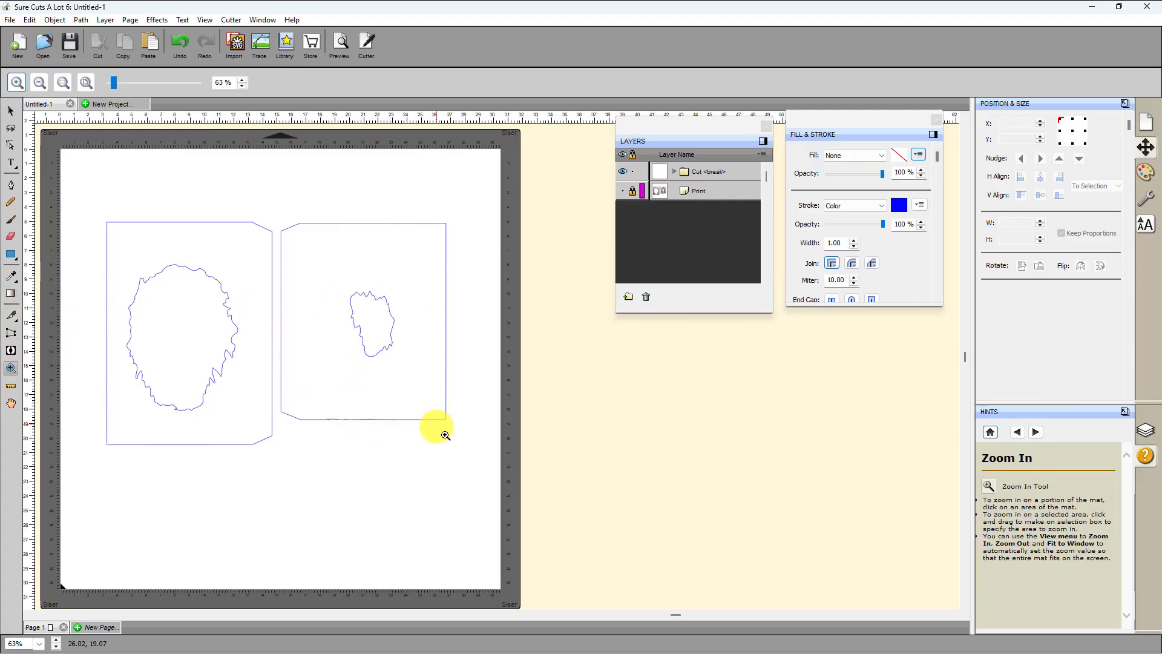
pyautogui.moveTo(448, 422); pyautogui.dragTo(280, 397)
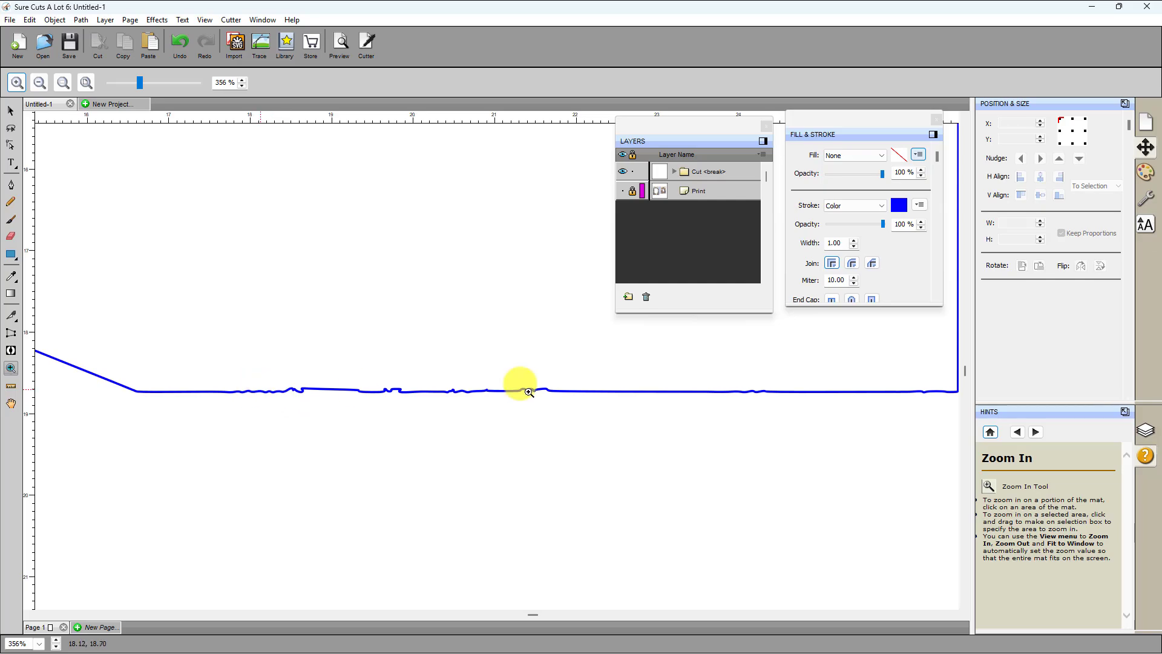
pyautogui.click(11, 148)
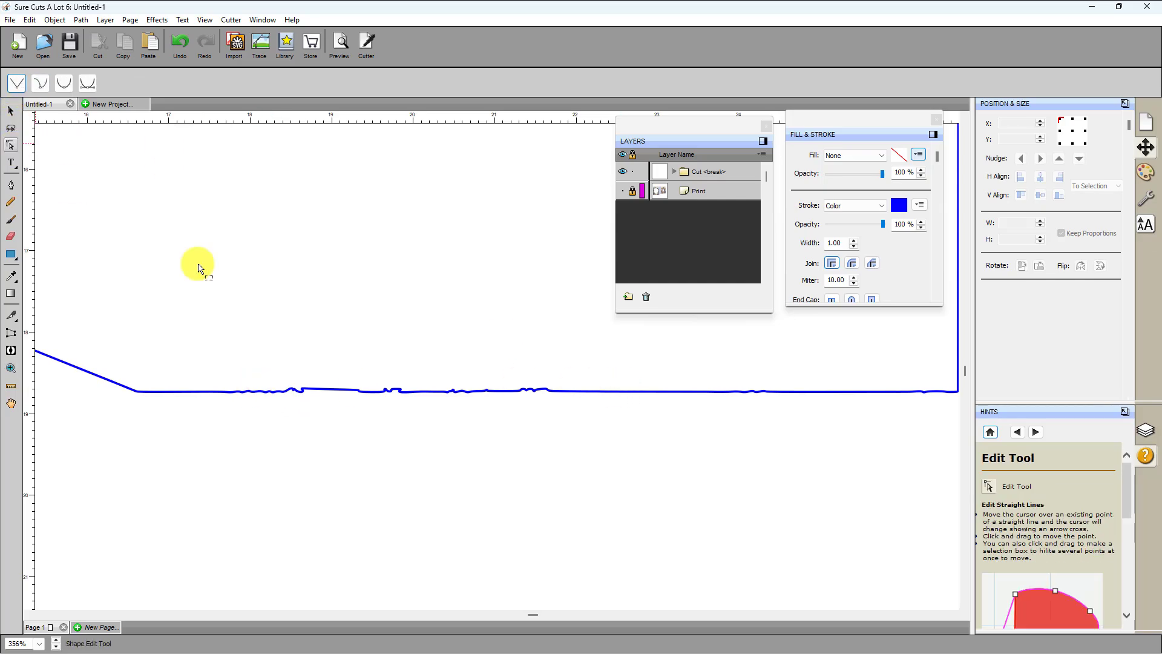
pyautogui.click(480, 391)
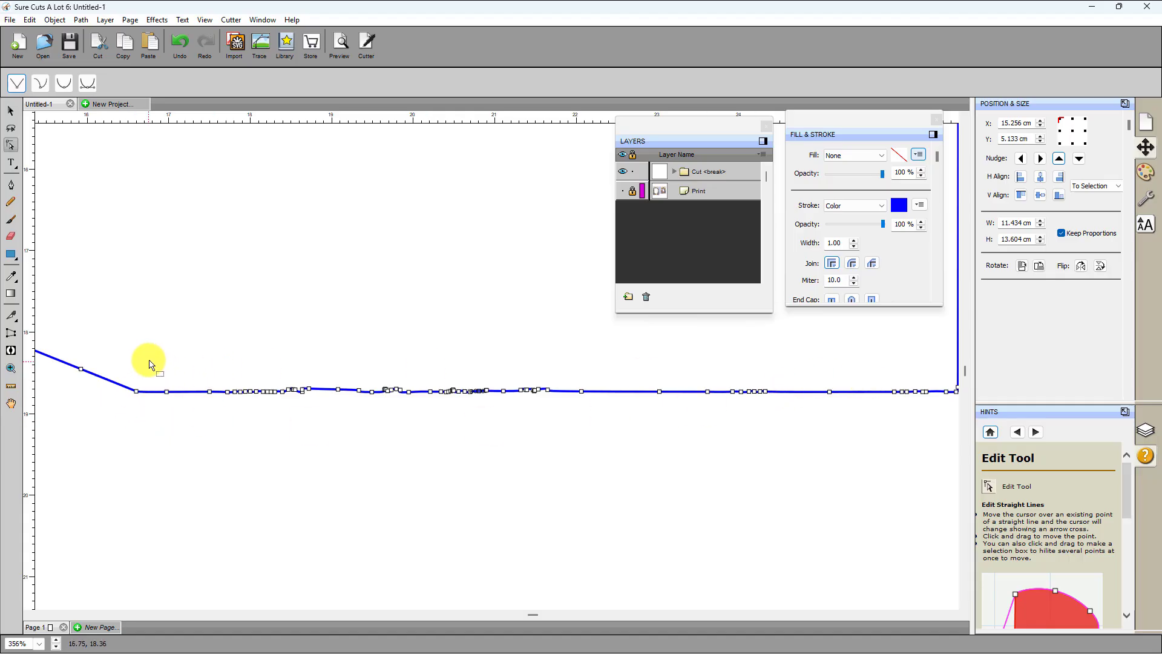
pyautogui.moveTo(194, 386); pyautogui.dragTo(318, 453)
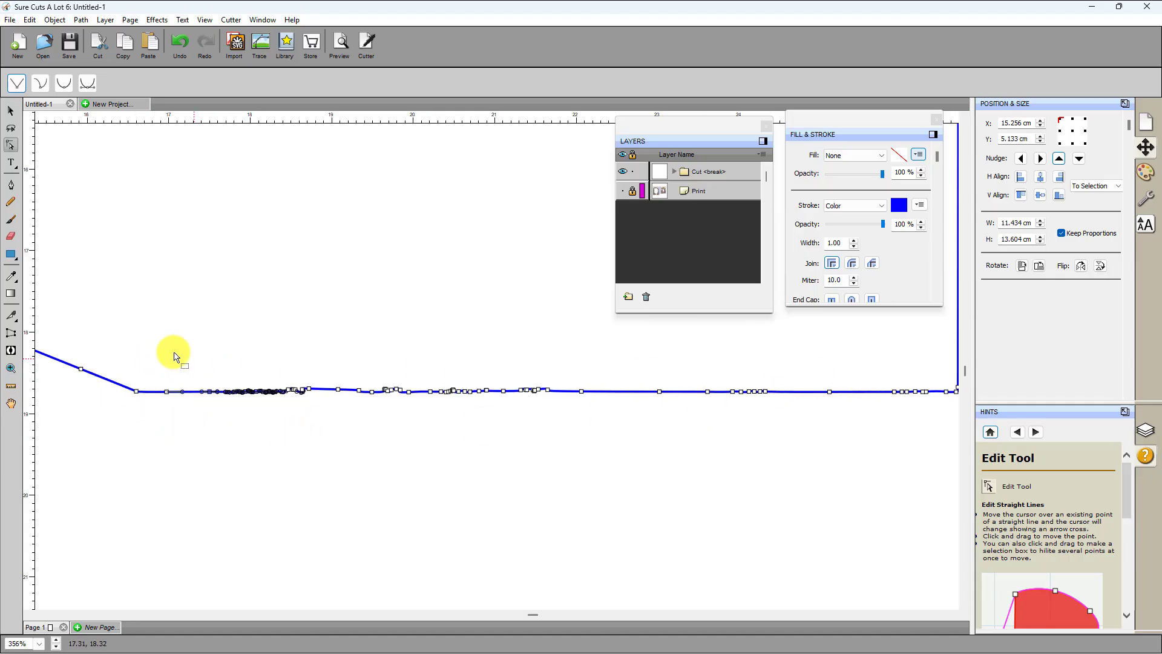
pyautogui.press('Delete')
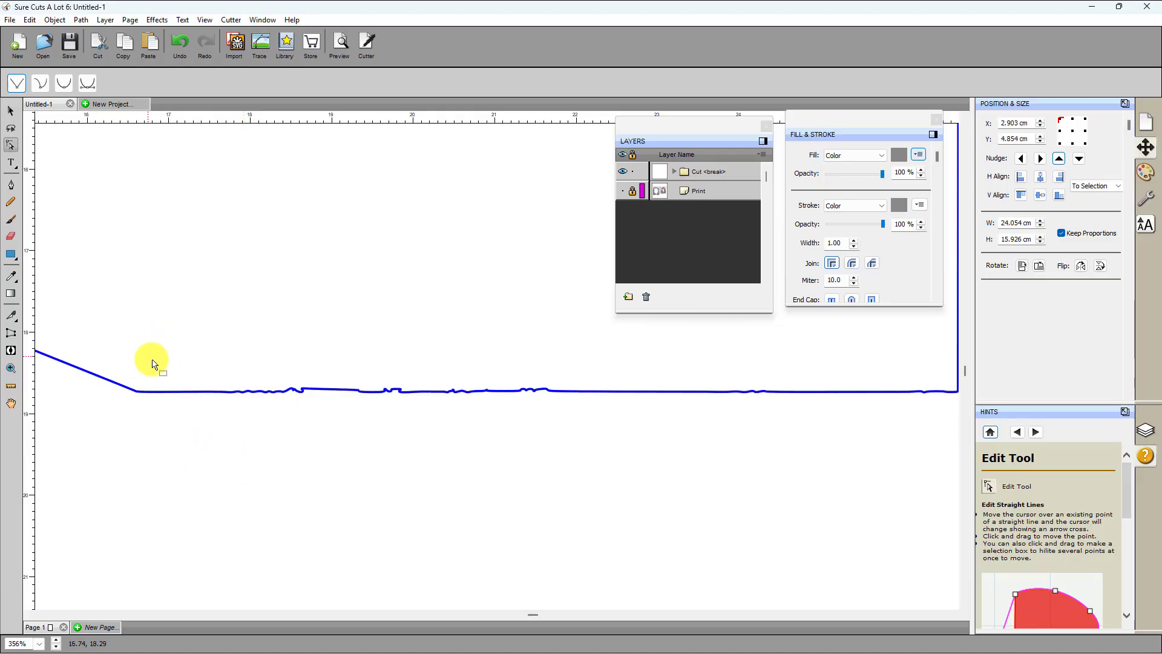
pyautogui.moveTo(193, 387); pyautogui.dragTo(960, 415)
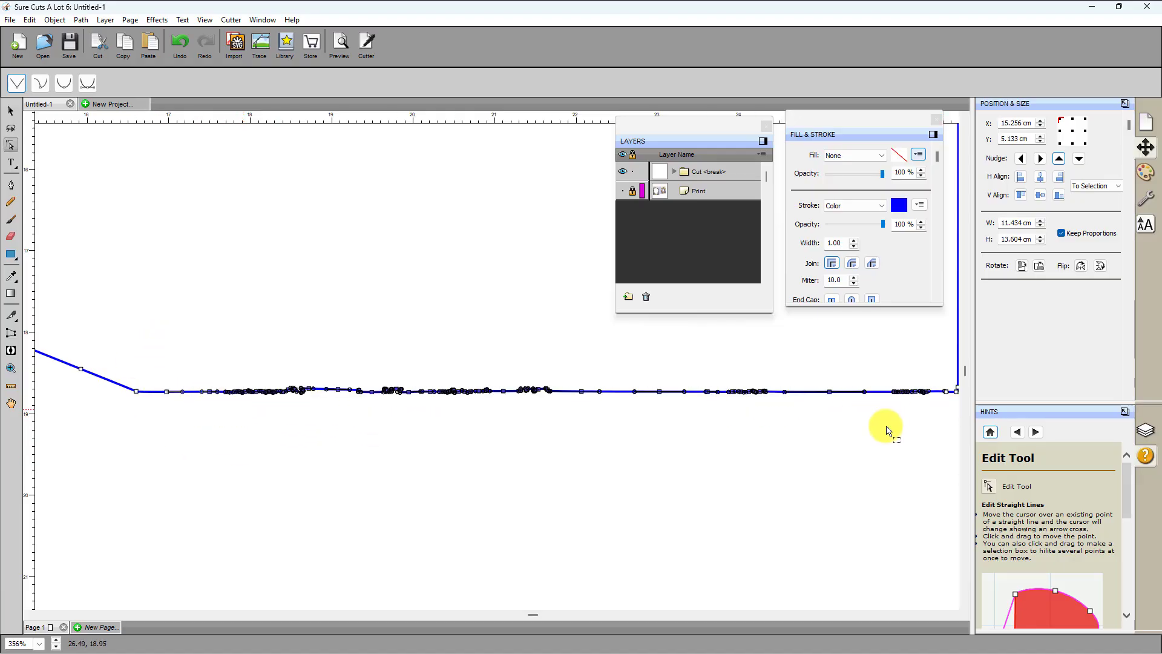
pyautogui.press('Delete')
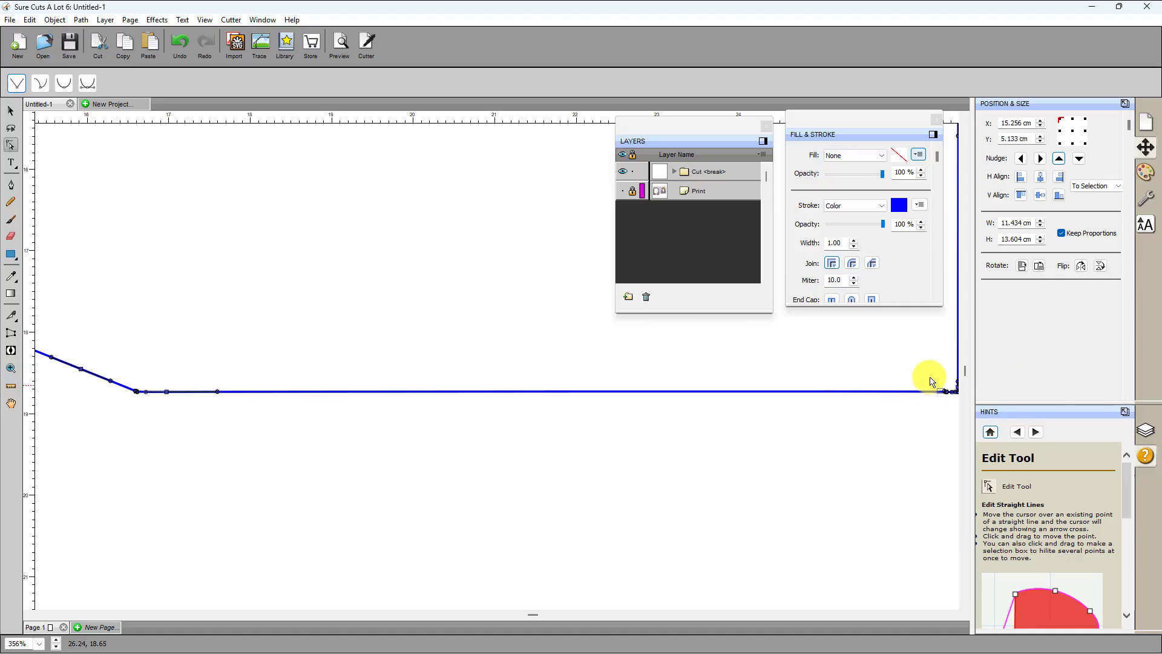
pyautogui.moveTo(949, 404); pyautogui.dragTo(937, 376)
pyautogui.press('Delete')
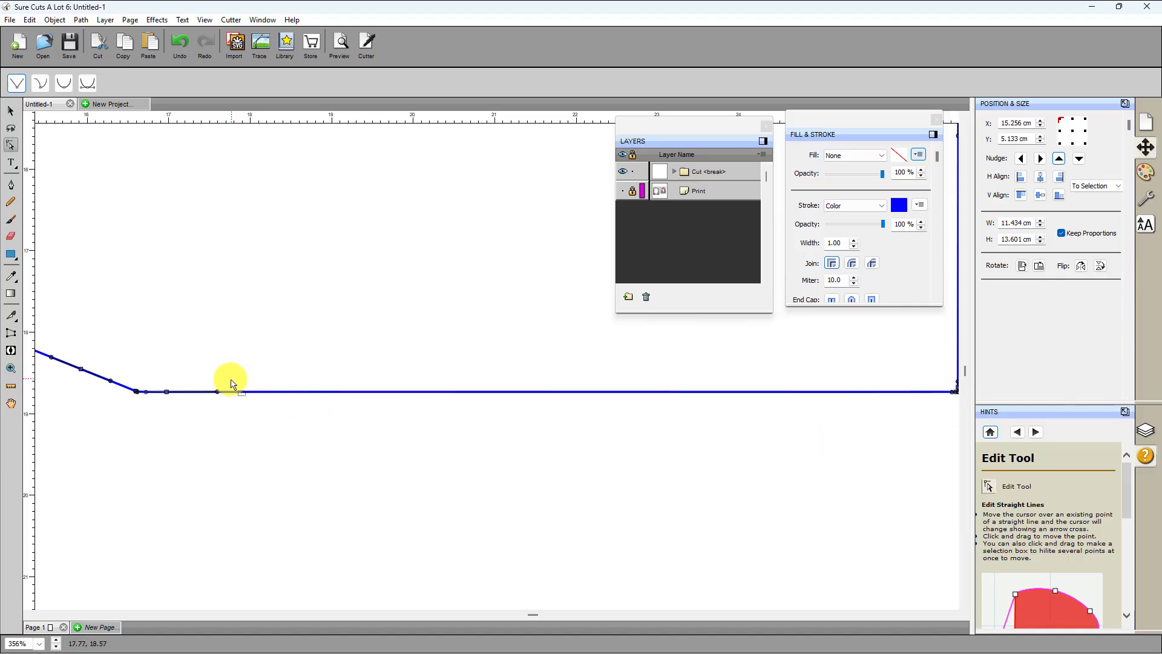
# Step: Delete the remaining surplus nodes beside the right panel's lower-left corner and move the Layers list clear of the artwork
pyautogui.moveTo(228, 402); pyautogui.dragTo(151, 360)
pyautogui.press('Delete')
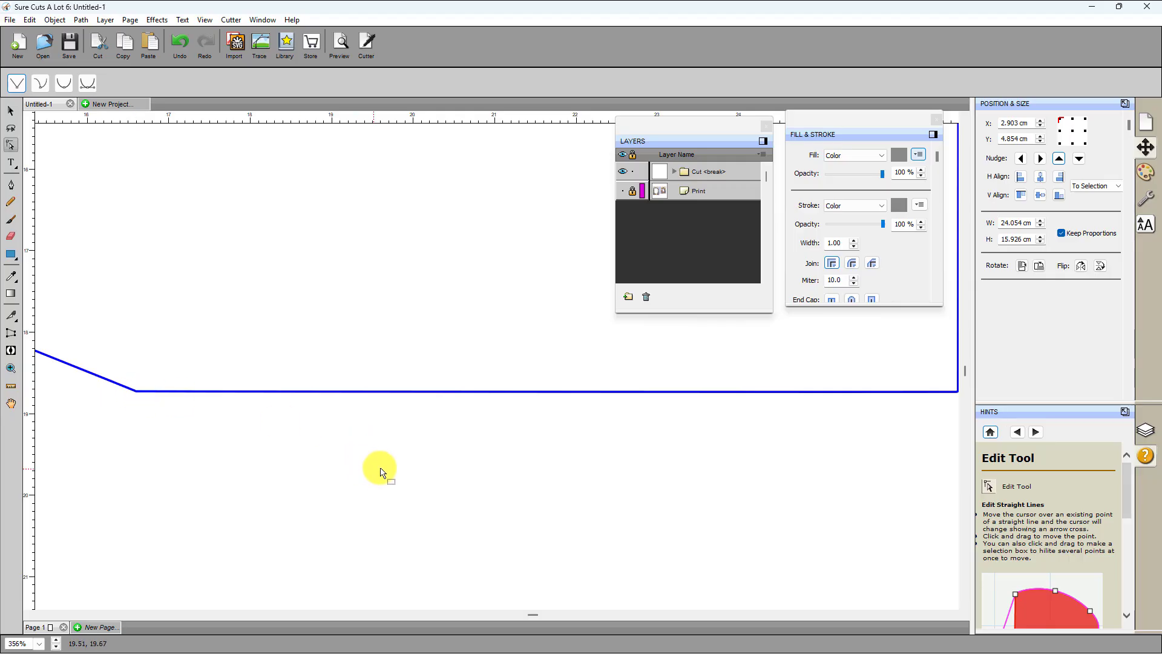
pyautogui.scroll(-3, 402, 467)
pyautogui.scroll(5, 398, 467)
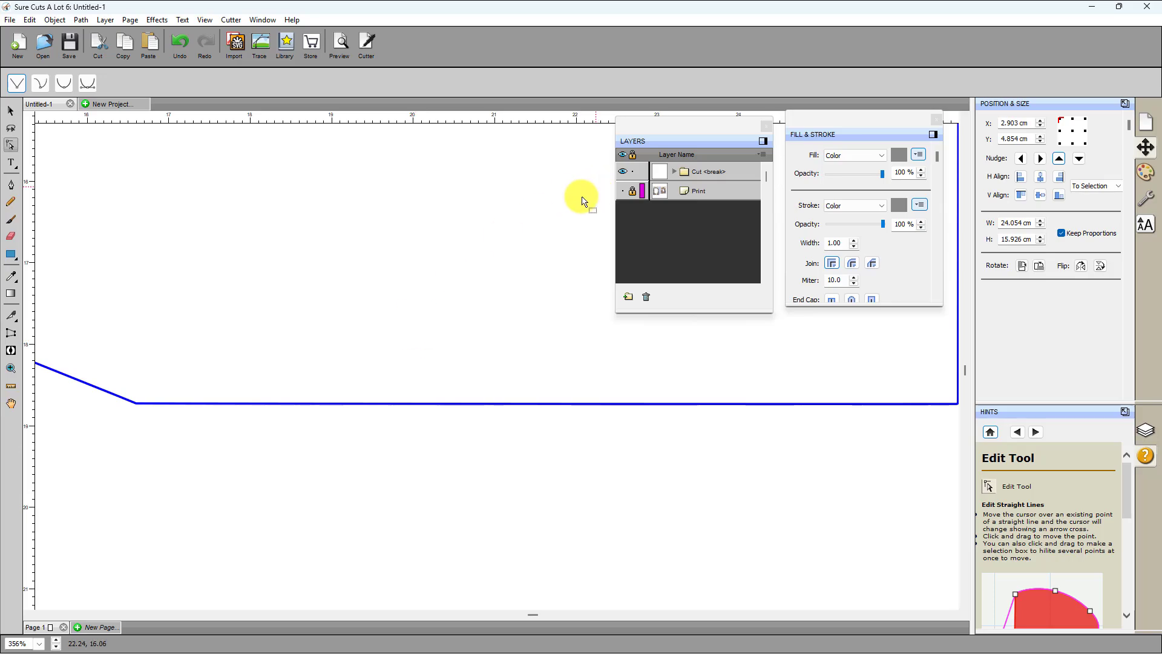
pyautogui.scroll(5, 478, 273)
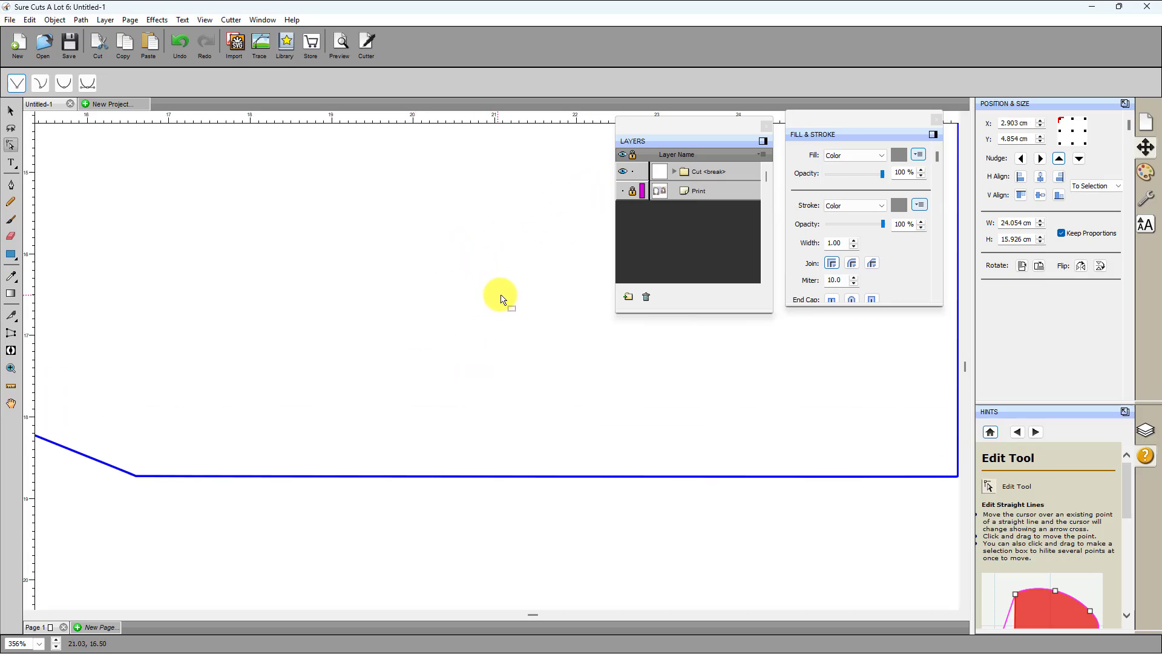
pyautogui.moveTo(738, 122)
pyautogui.mouseDown()
pyautogui.moveTo(787, 233)
pyautogui.moveTo(890, 300)
pyautogui.mouseUp()
pyautogui.scroll(1, 706, 187)
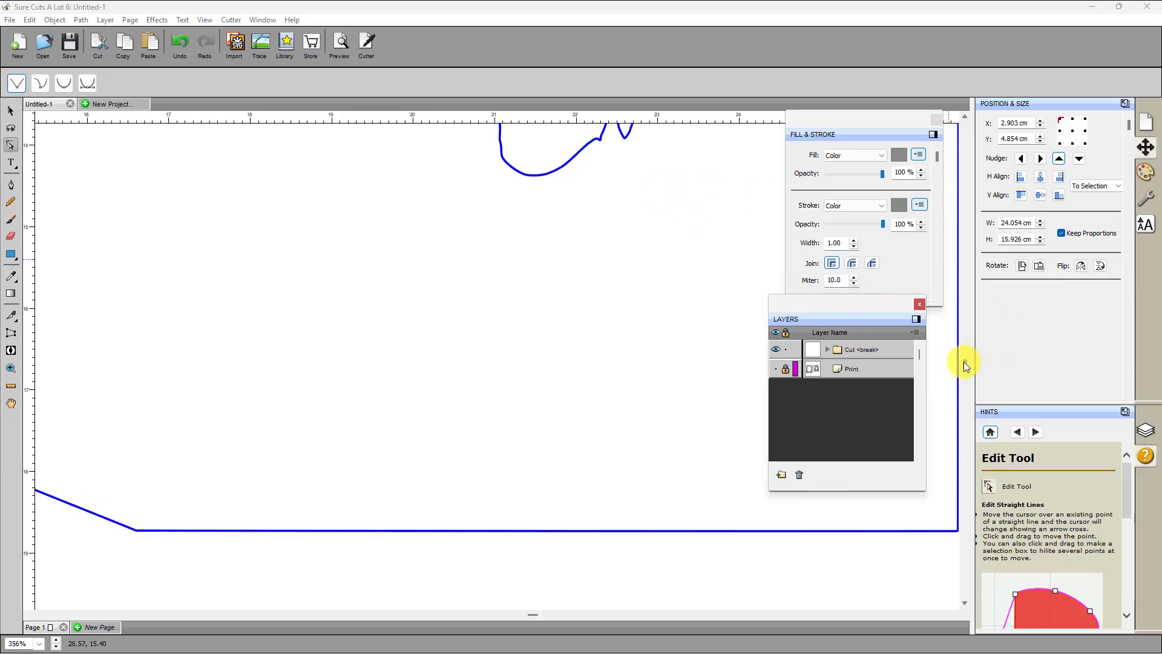
pyautogui.moveTo(964, 361); pyautogui.dragTo(968, 346)
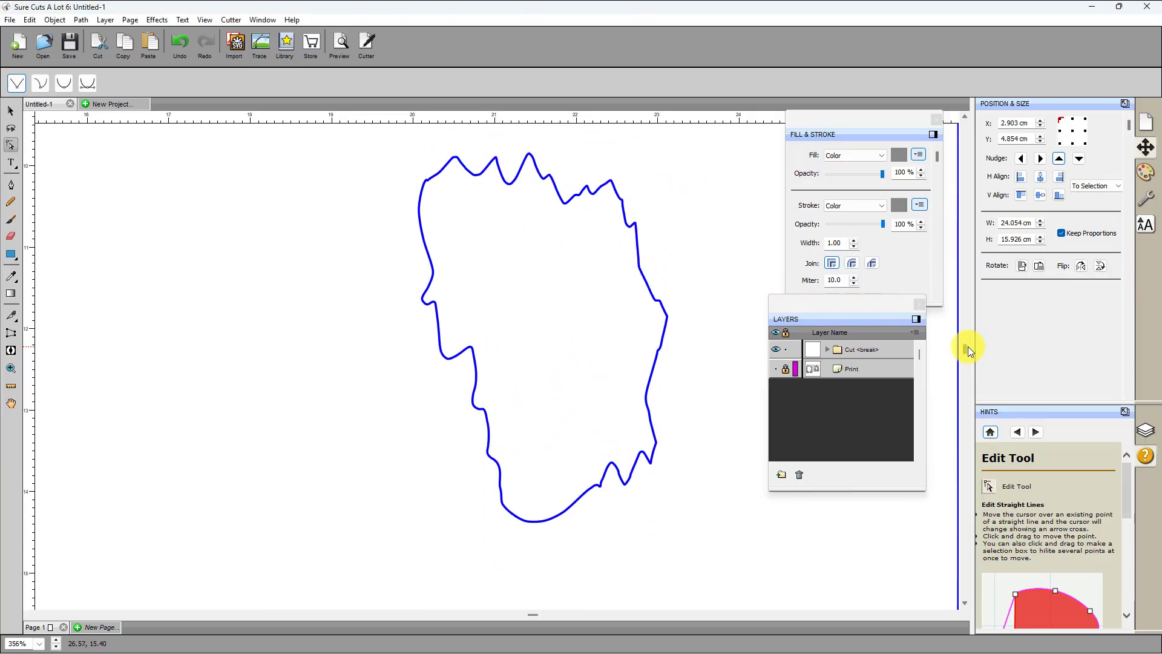
# Step: Offset the opening outlines of both panels by 0.02 cm using the Rounded type, without an inset
pyautogui.click(11, 113)
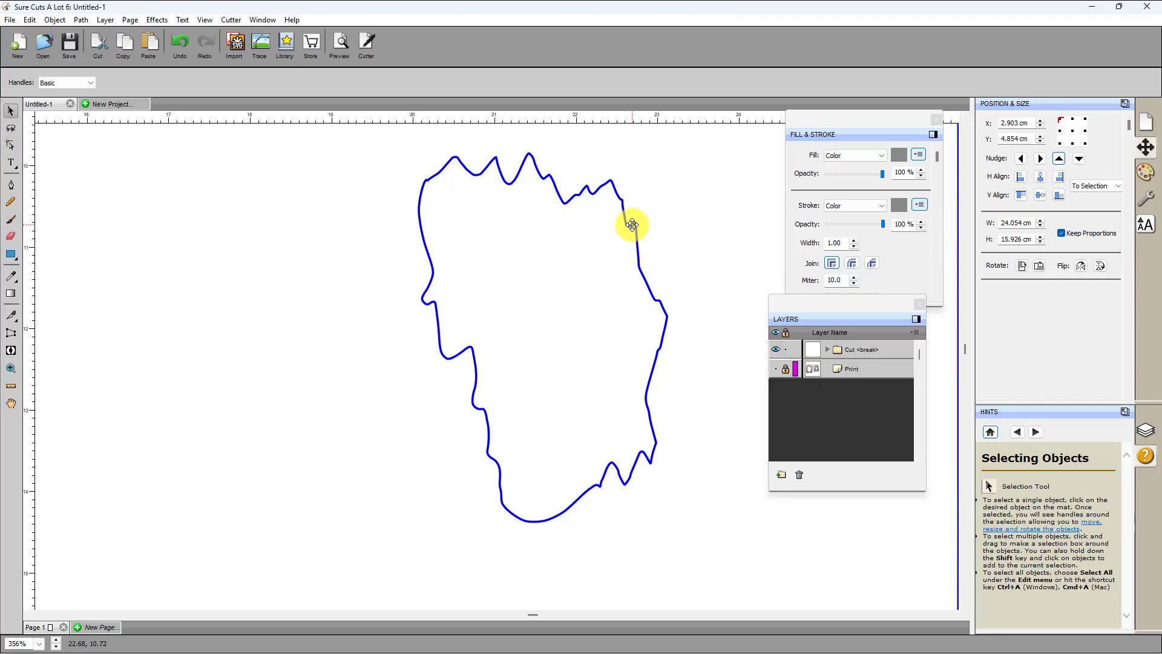
pyautogui.hotkey('ctrl', '0')
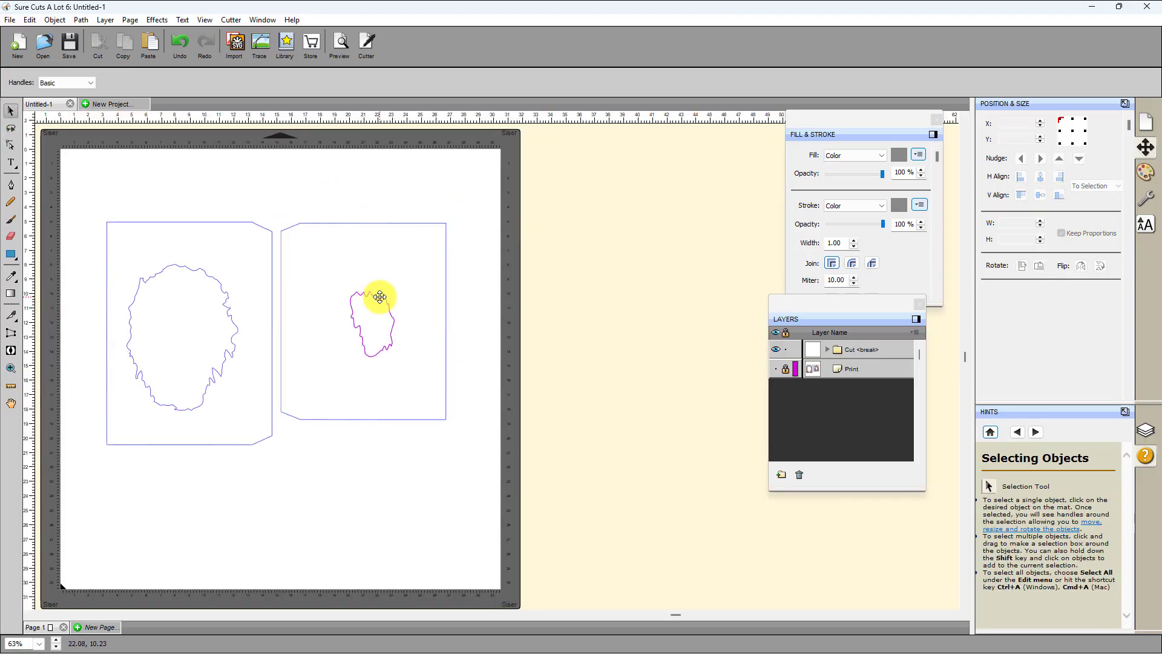
pyautogui.click(374, 294)
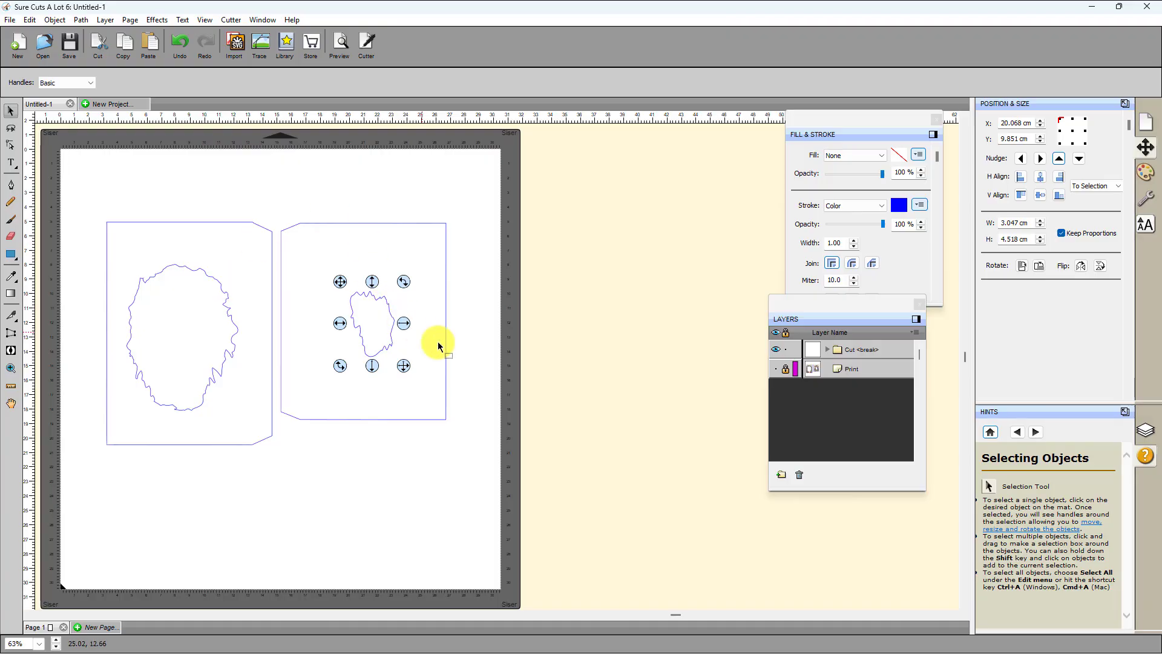
pyautogui.moveTo(470, 389); pyautogui.dragTo(139, 290)
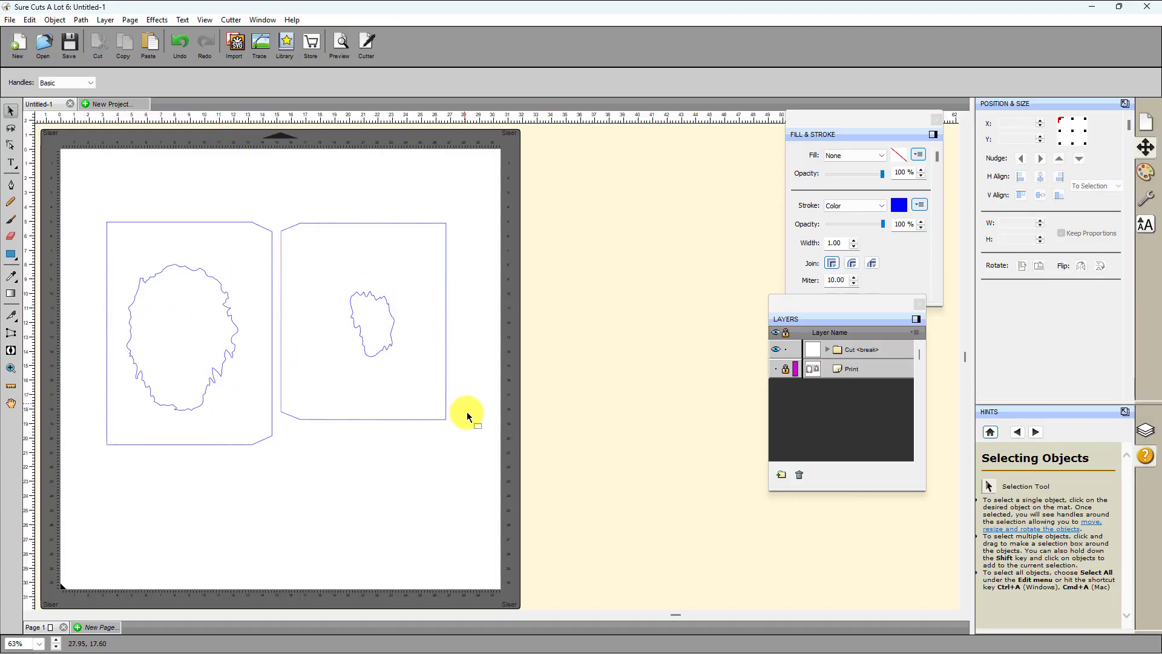
pyautogui.moveTo(466, 466); pyautogui.dragTo(108, 253)
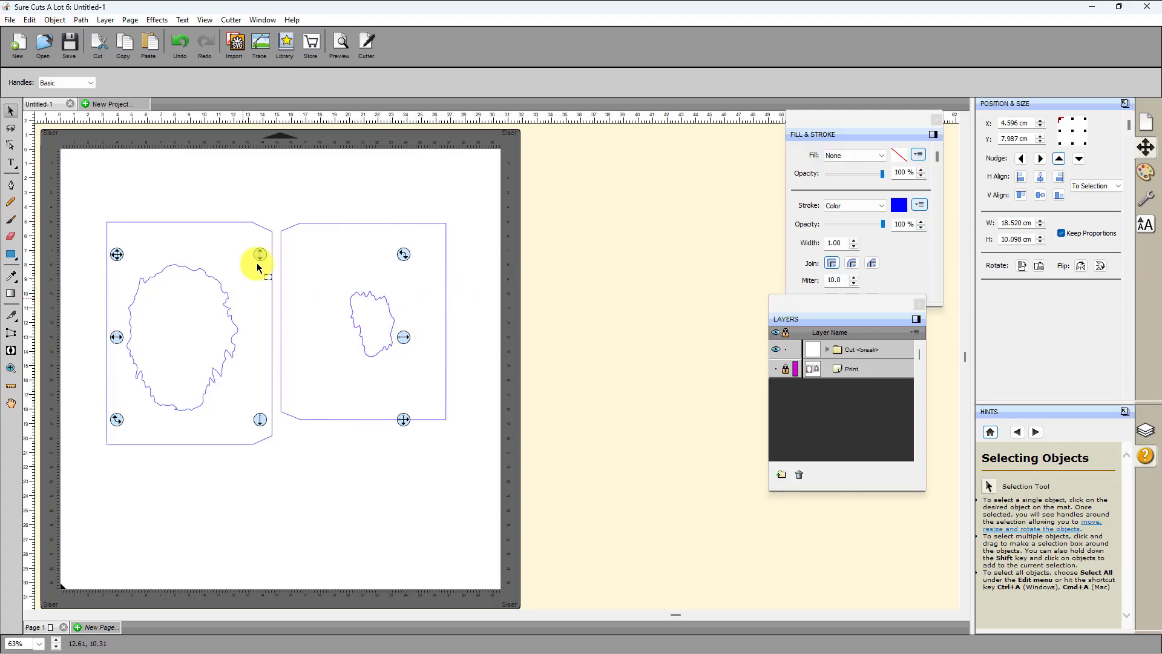
pyautogui.click(80, 20)
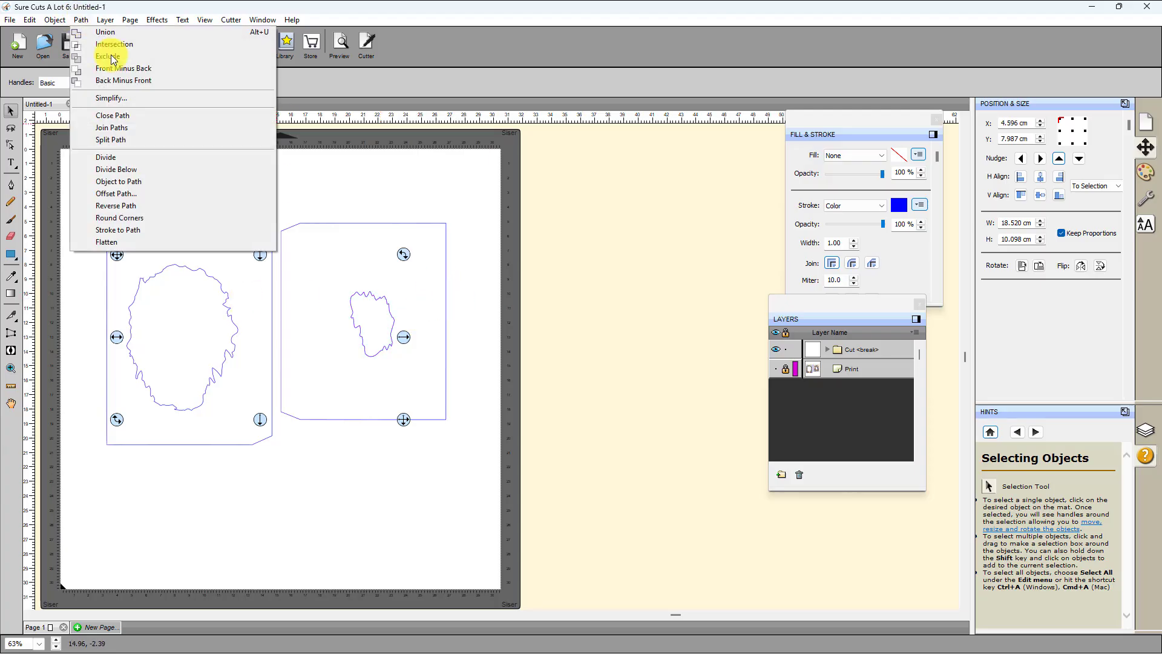
pyautogui.click(116, 194)
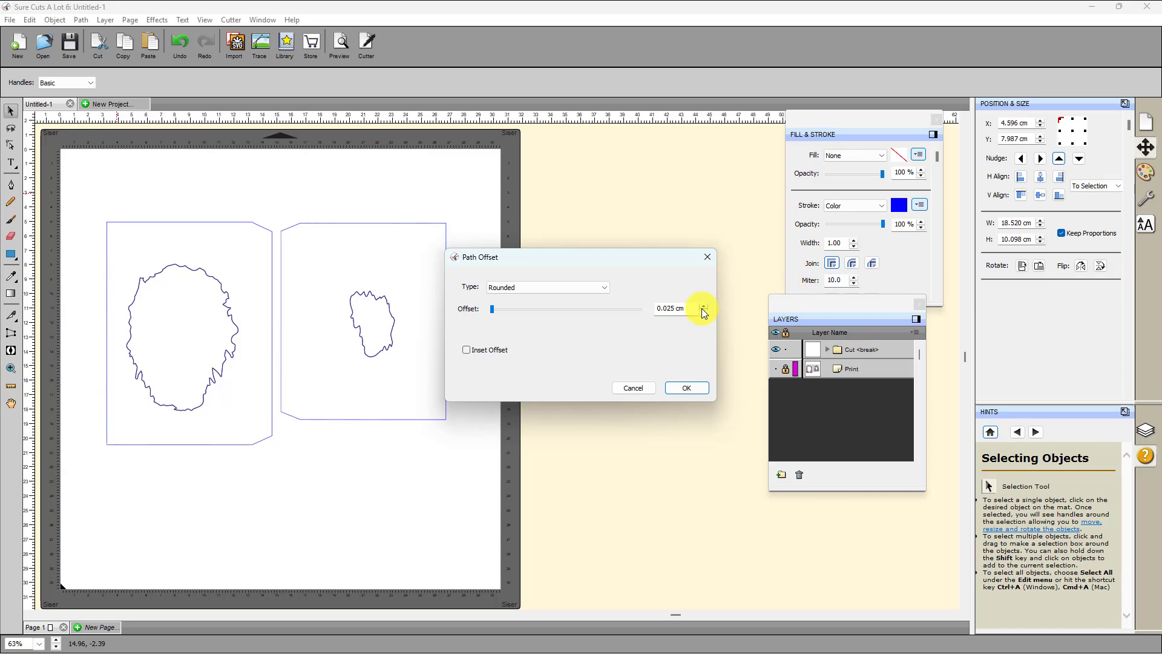
pyautogui.click(672, 308)
pyautogui.click(689, 309)
pyautogui.moveTo(687, 310); pyautogui.dragTo(674, 310)
pyautogui.press('BackSpace')
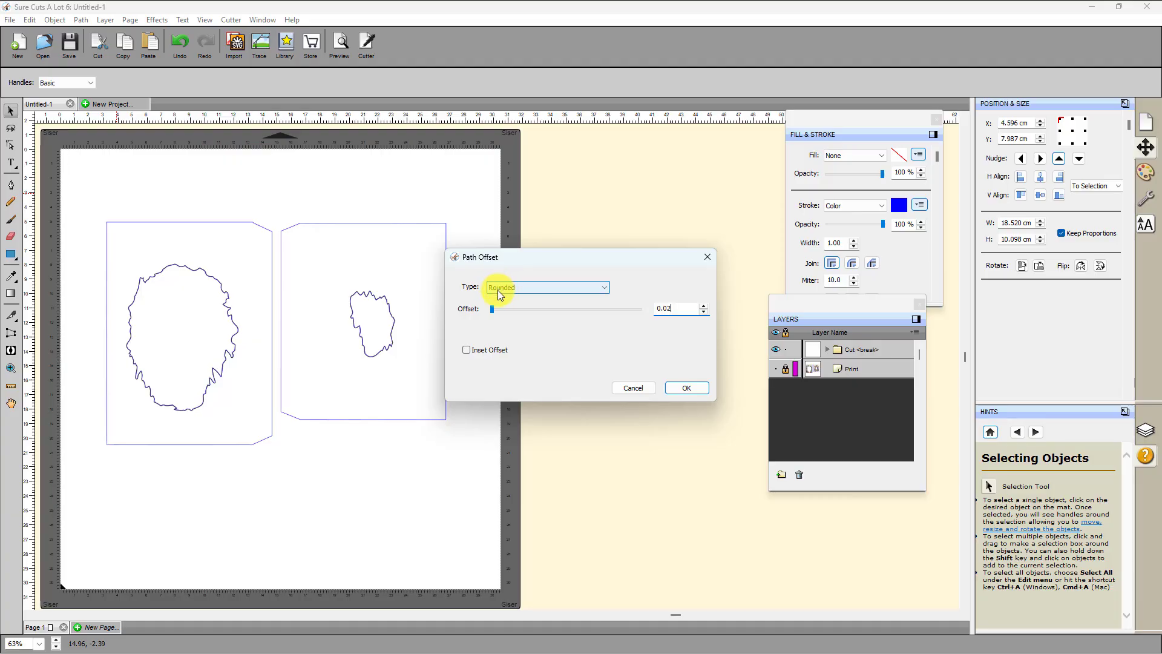
pyautogui.click(692, 389)
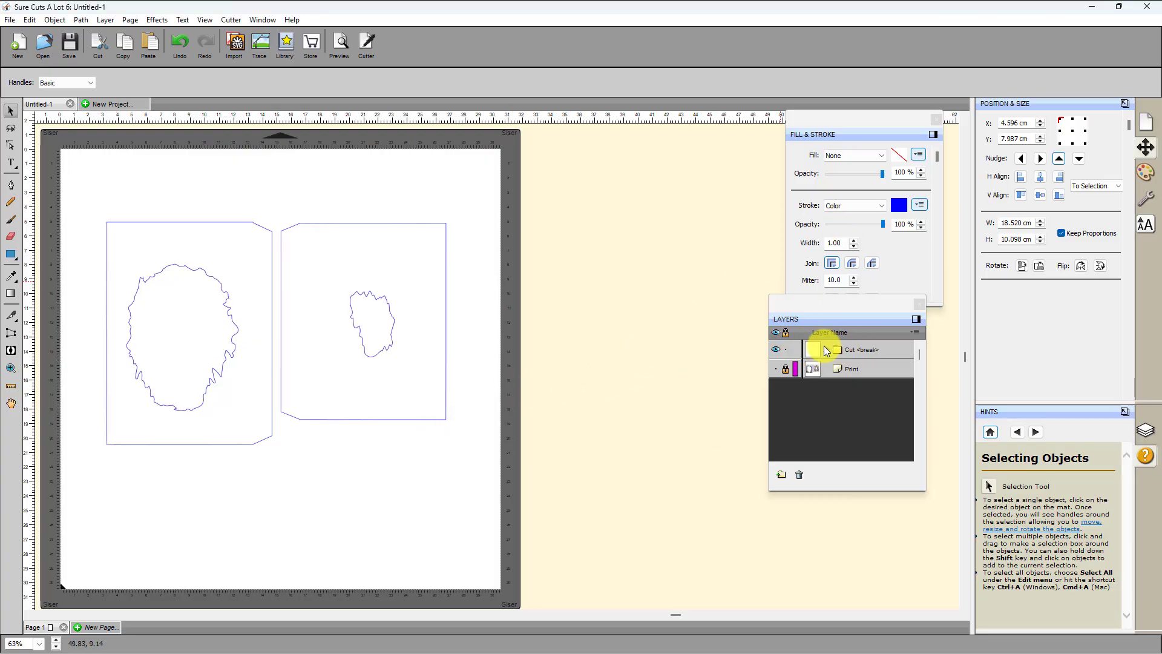
# Step: Select all the Cut outlines of both panels and merge them
pyautogui.click(865, 349)
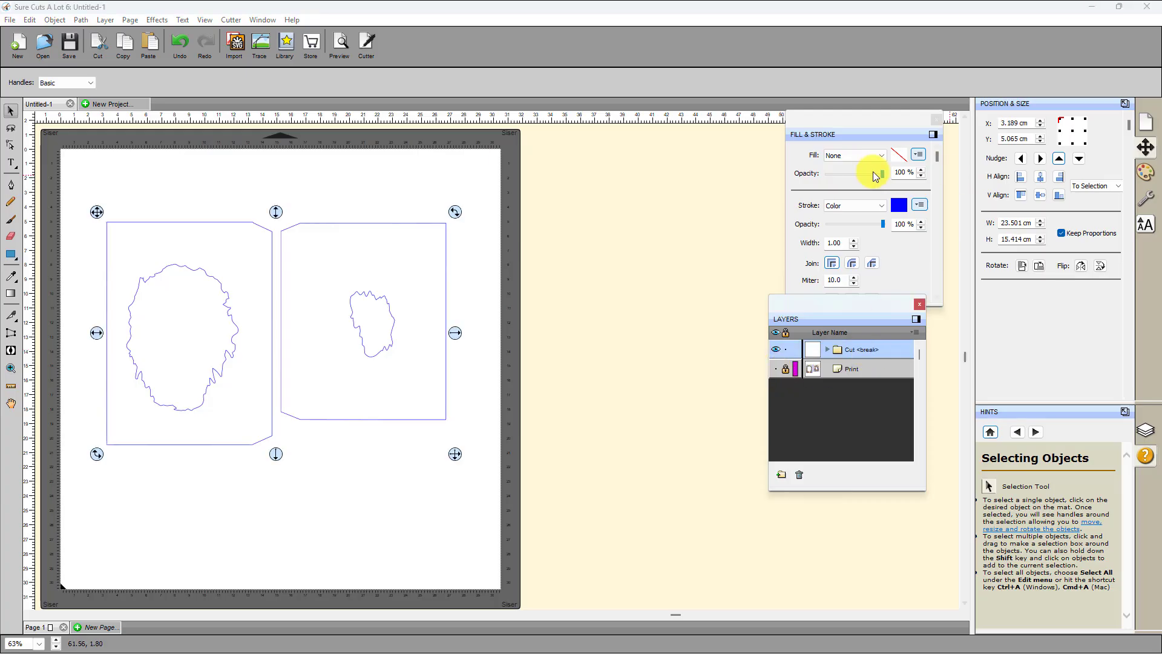
pyautogui.moveTo(562, 550); pyautogui.dragTo(1, 69)
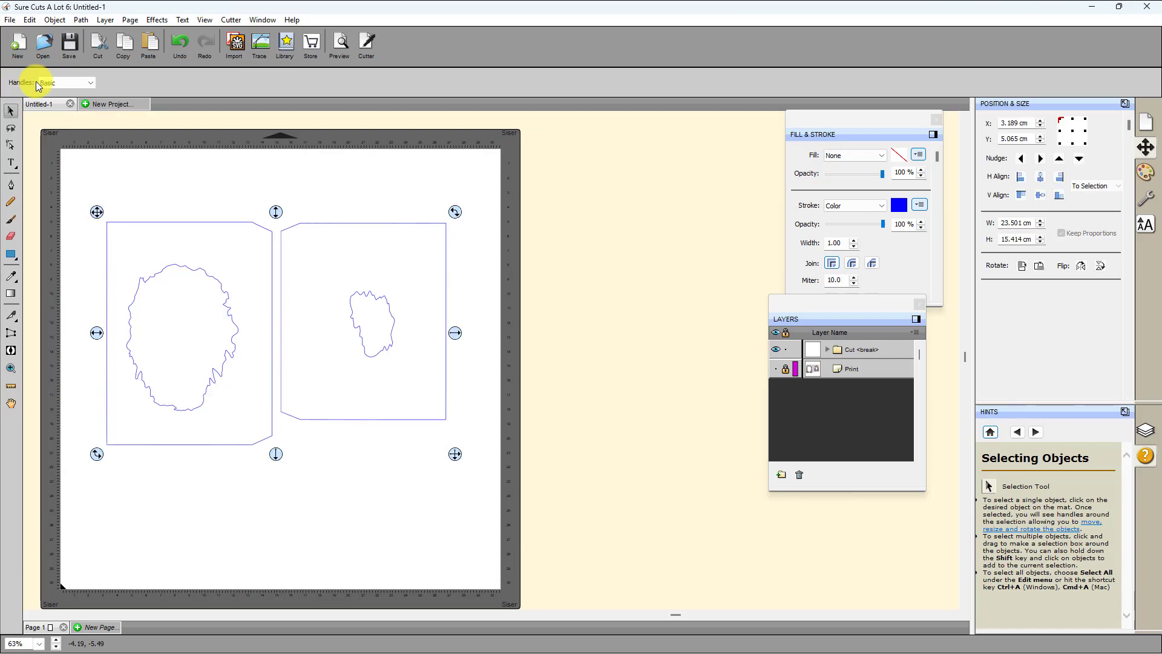
pyautogui.click(54, 21)
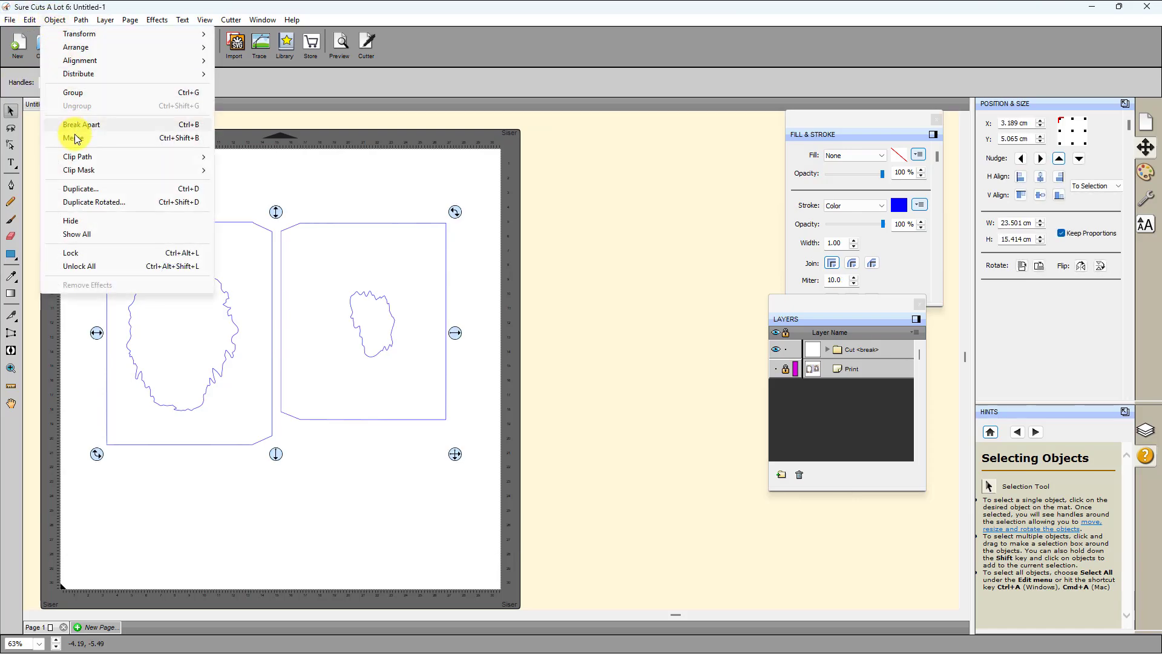
pyautogui.click(78, 139)
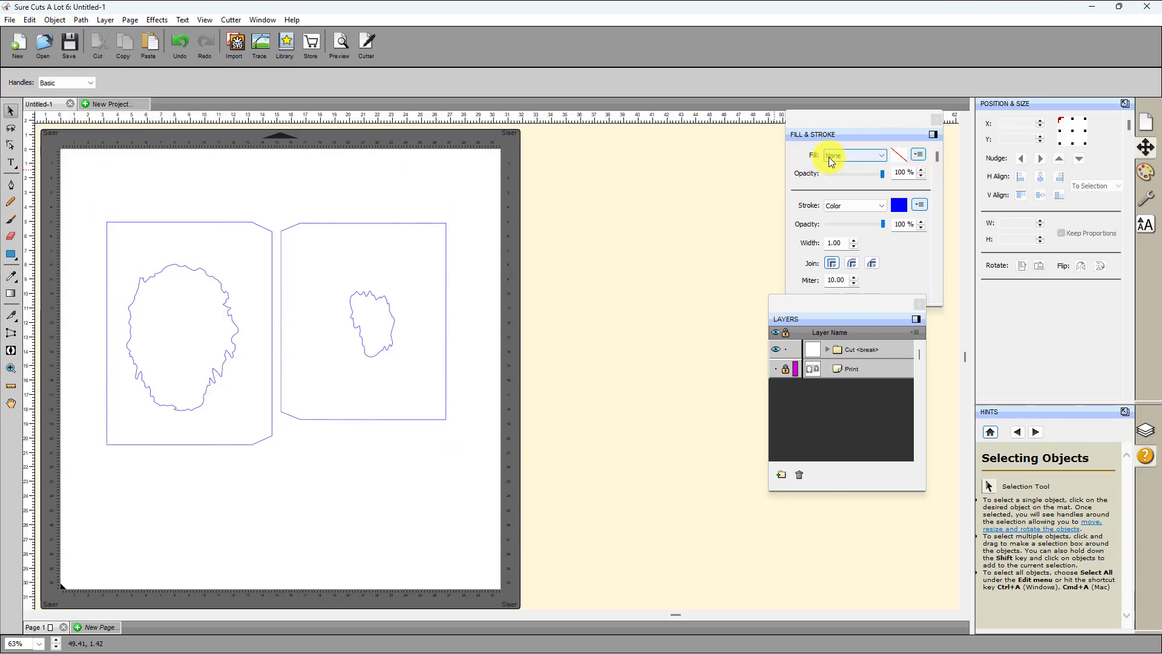
# Step: Show the Print layer and inspect closely how the cut outline follows the right panel's central opening
pyautogui.click(777, 370)
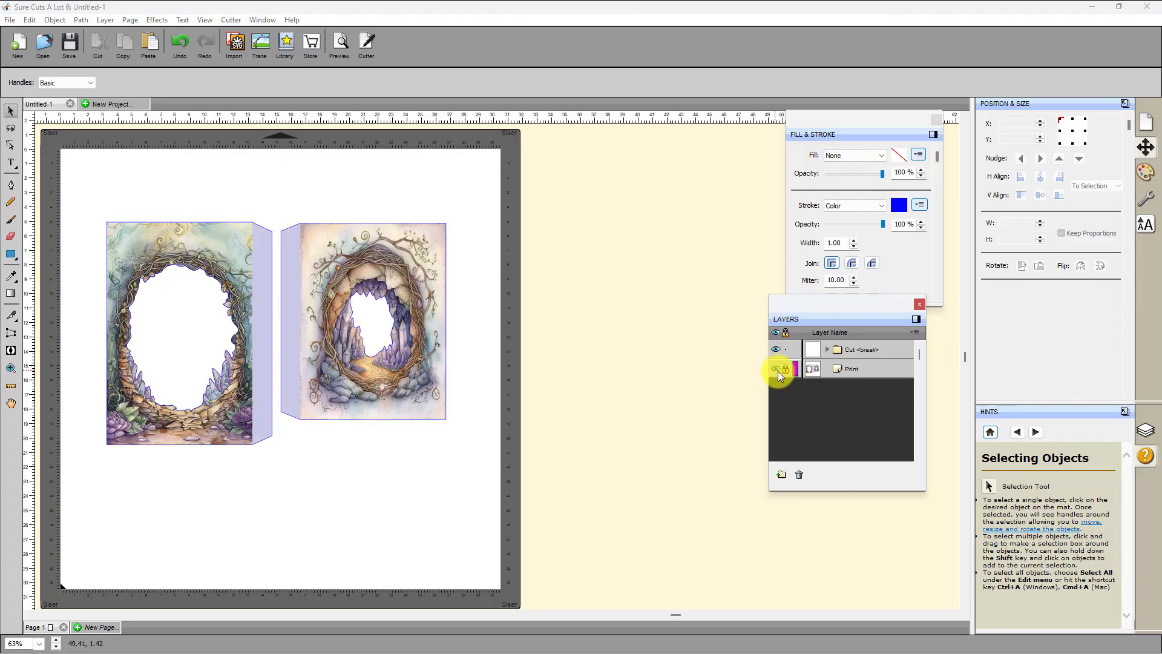
pyautogui.click(10, 368)
pyautogui.moveTo(460, 477); pyautogui.dragTo(315, 316)
pyautogui.moveTo(696, 496); pyautogui.dragTo(326, 136)
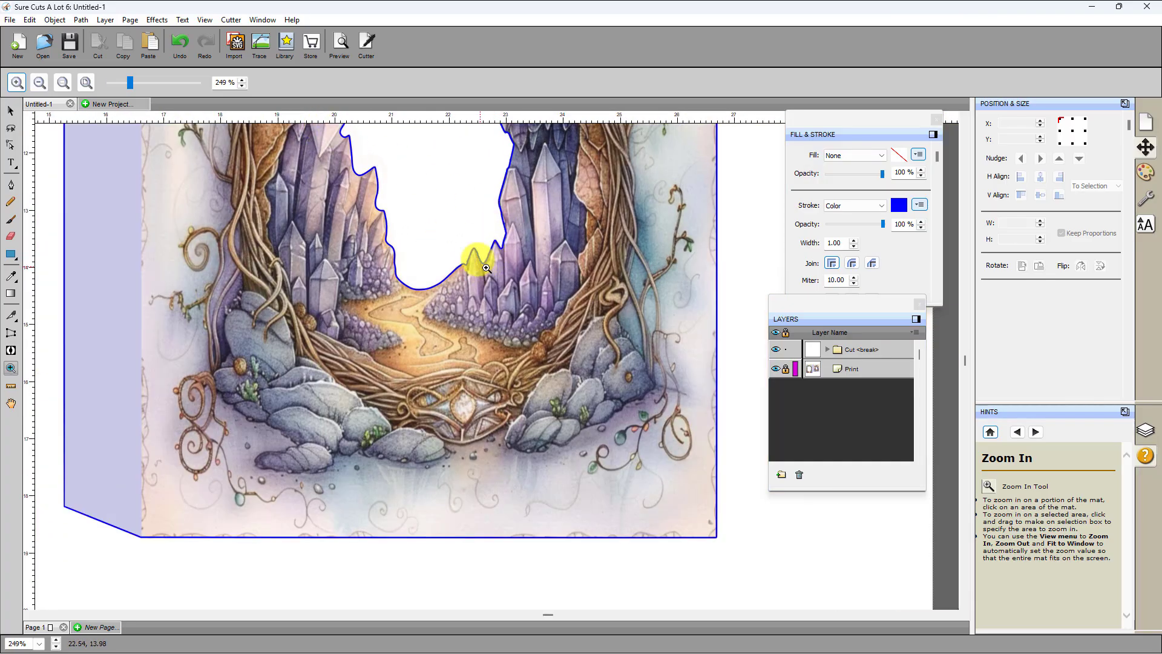
pyautogui.moveTo(739, 313); pyautogui.dragTo(311, 136)
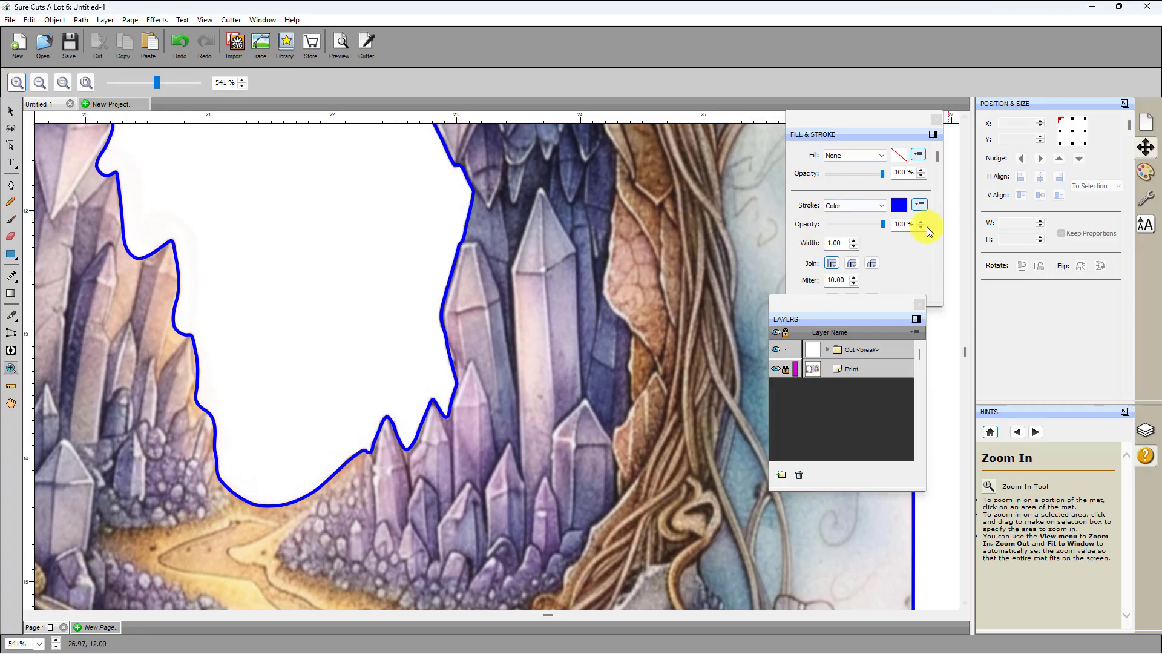
# Step: Set the stroke width of the Cut layer's outlines to 0.10 and check them against the artwork of both panels
pyautogui.click(867, 350)
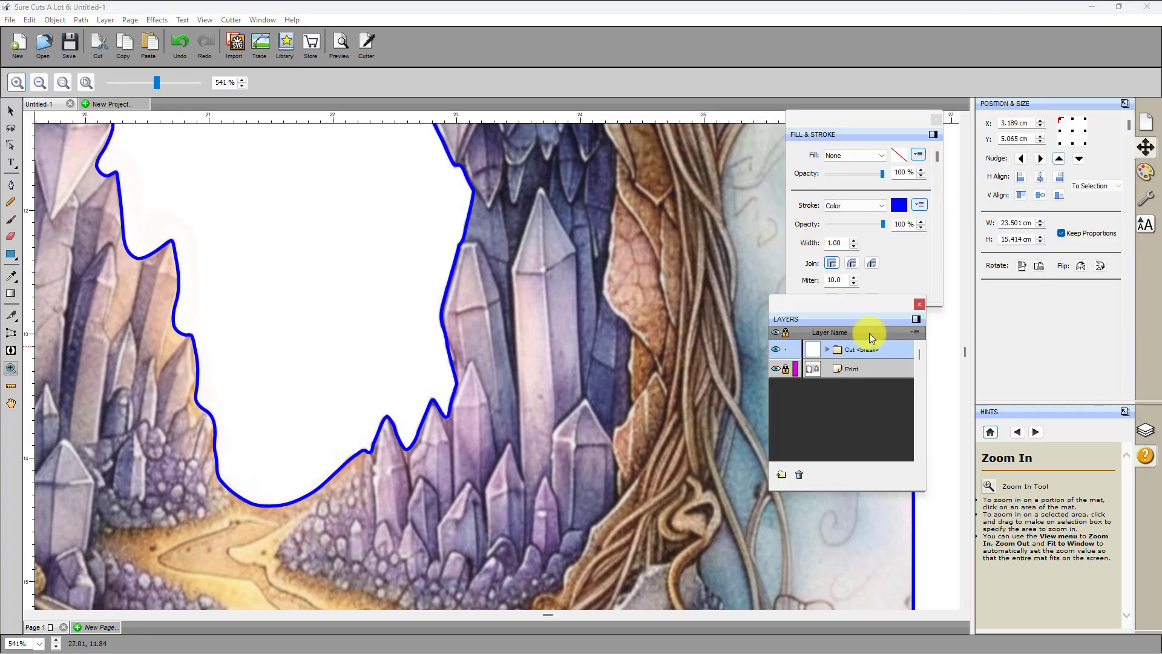
pyautogui.click(854, 245)
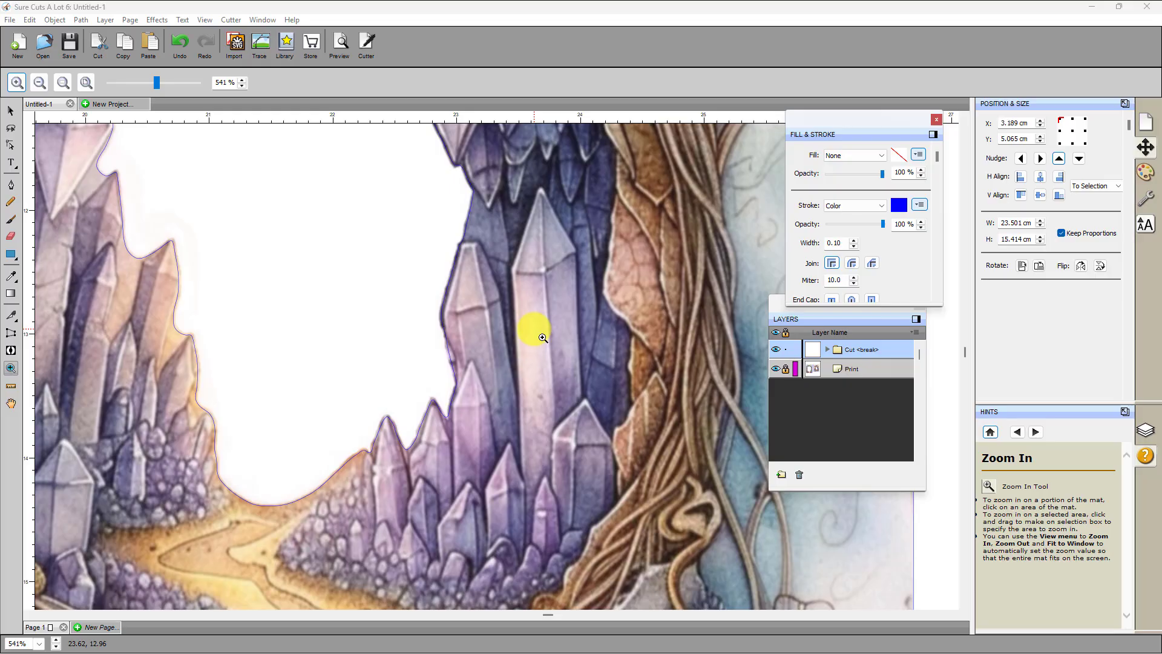
pyautogui.scroll(-5, 543, 337)
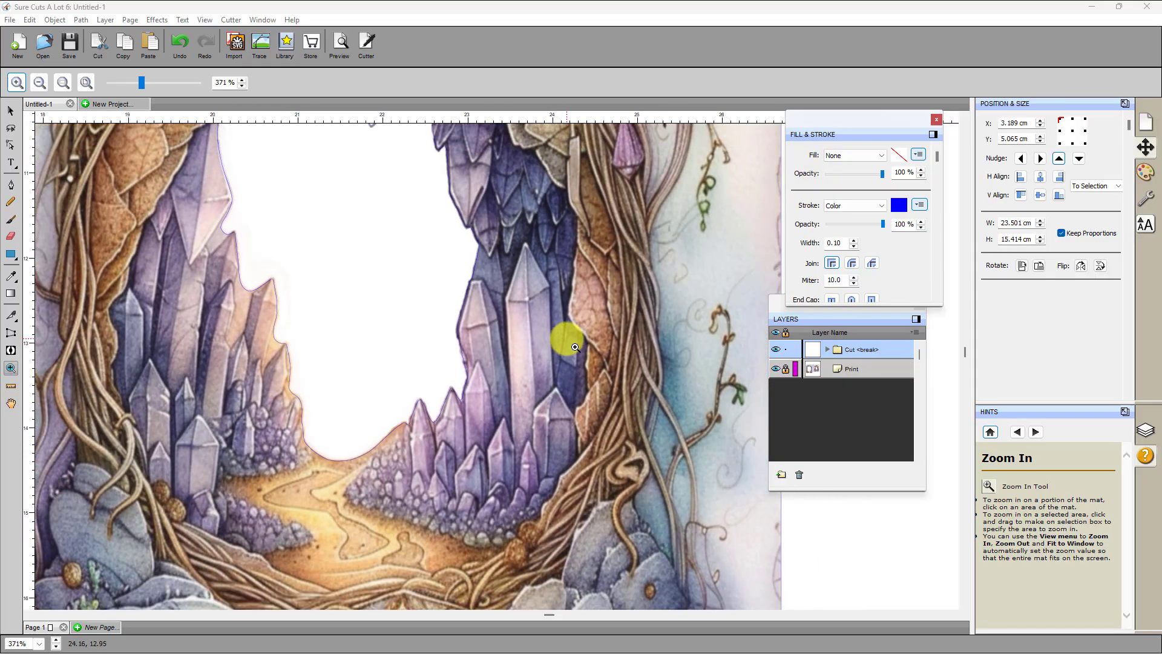
pyautogui.scroll(-12, 575, 348)
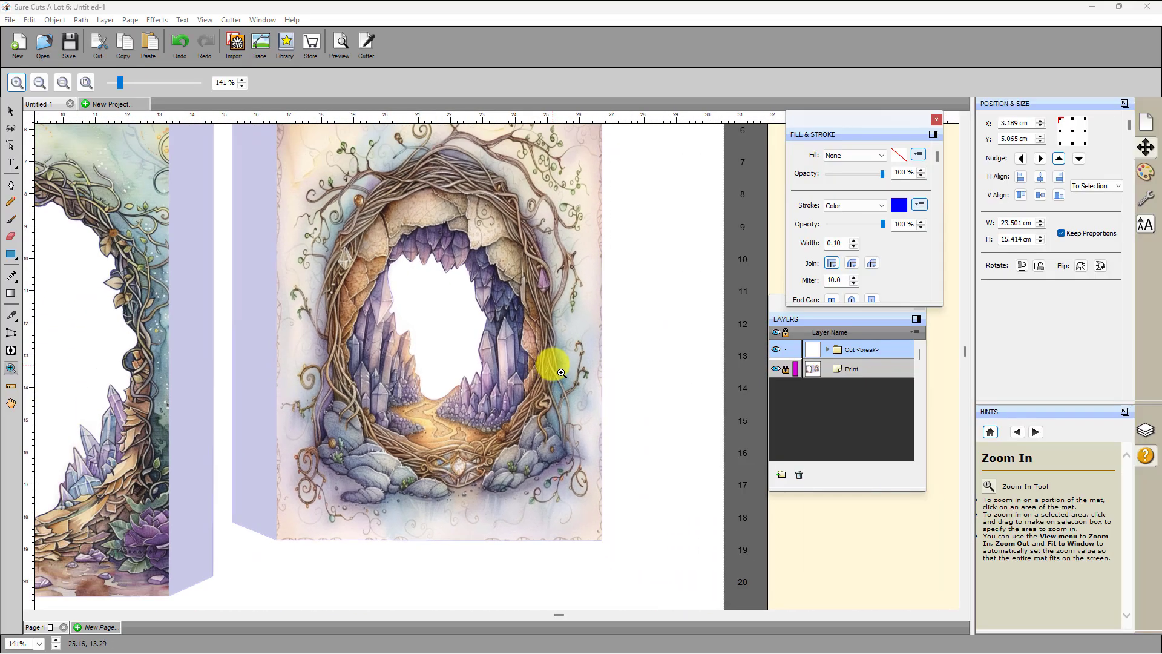
pyautogui.scroll(-6, 562, 373)
pyautogui.scroll(3, 548, 367)
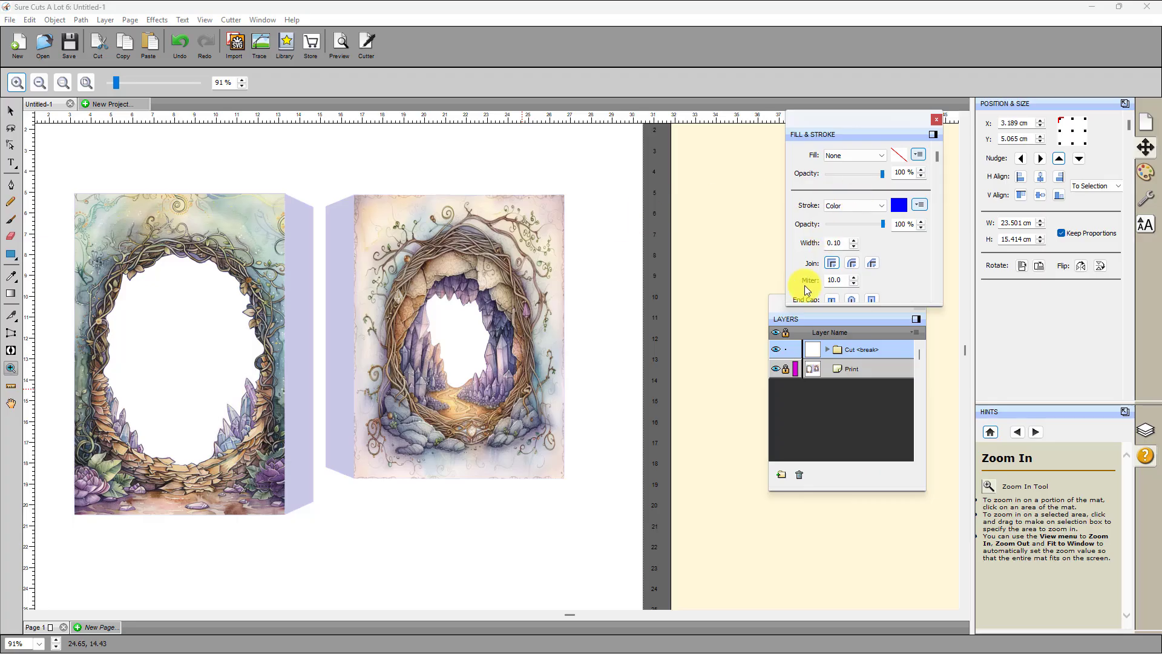
pyautogui.click(853, 353)
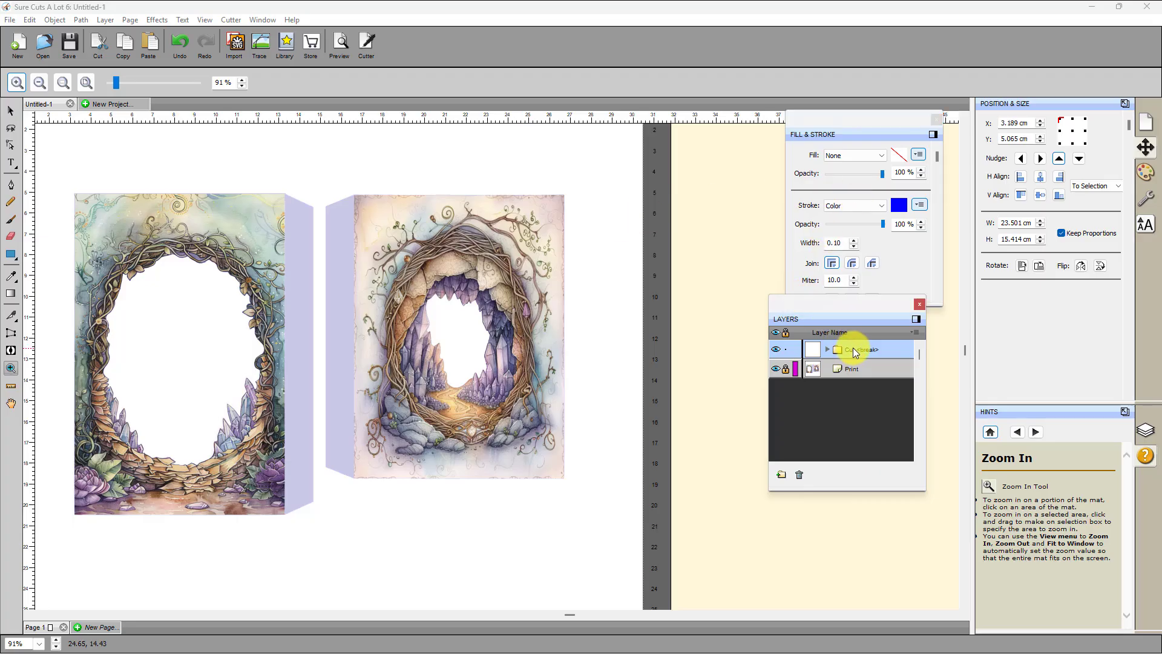